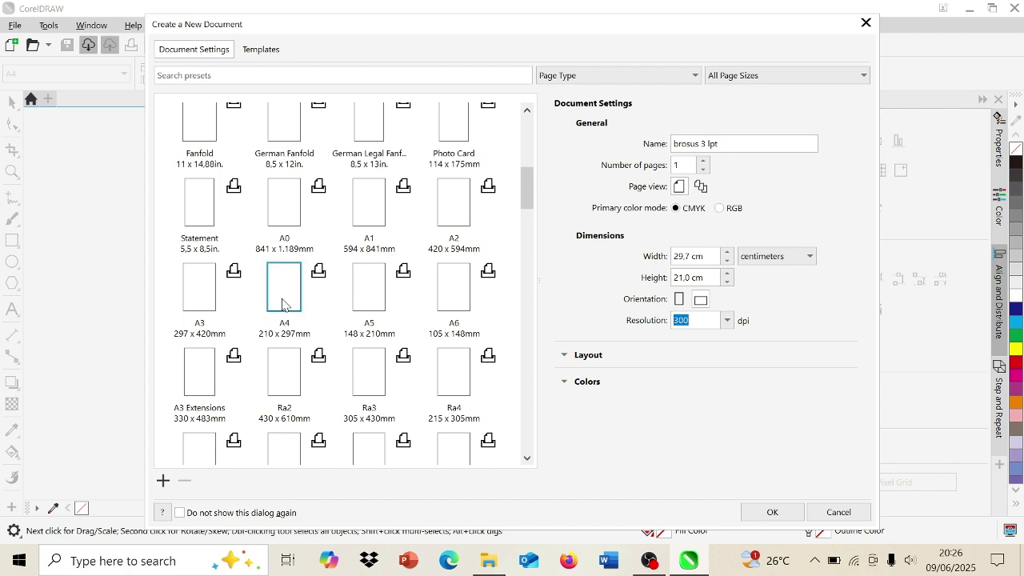
Create the A4 document in landscape orientation with centimeters as the unit.
{"action": "left_click", "coordinate": [700, 300]}
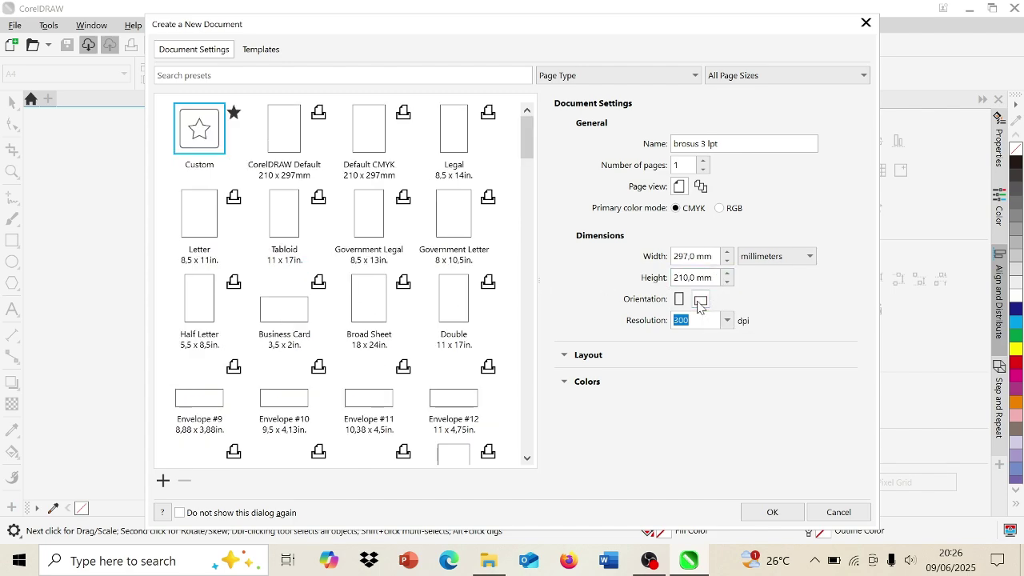
{"action": "left_click", "coordinate": [784, 258]}
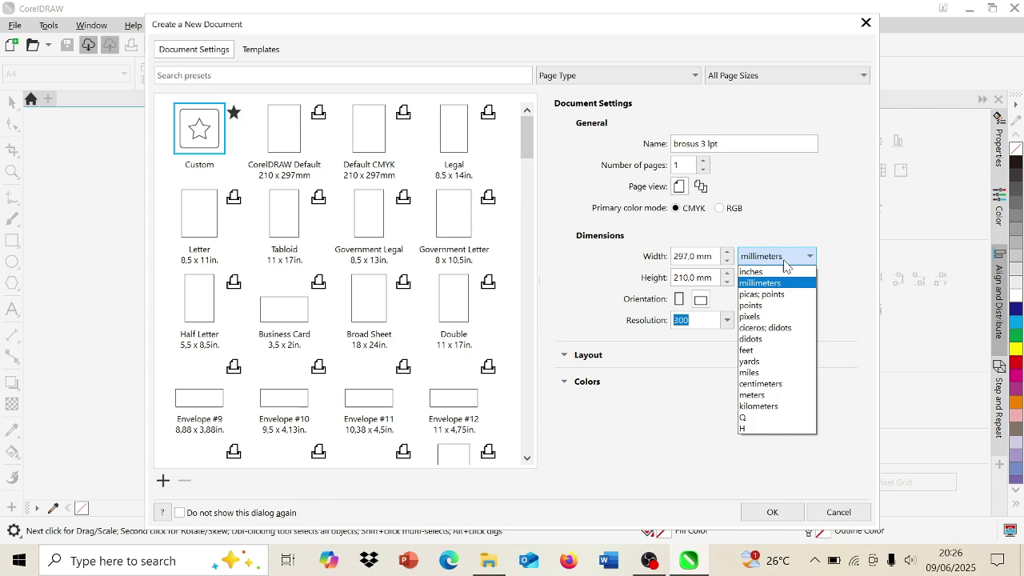
{"action": "left_click", "coordinate": [796, 385]}
{"action": "left_click", "coordinate": [770, 512]}
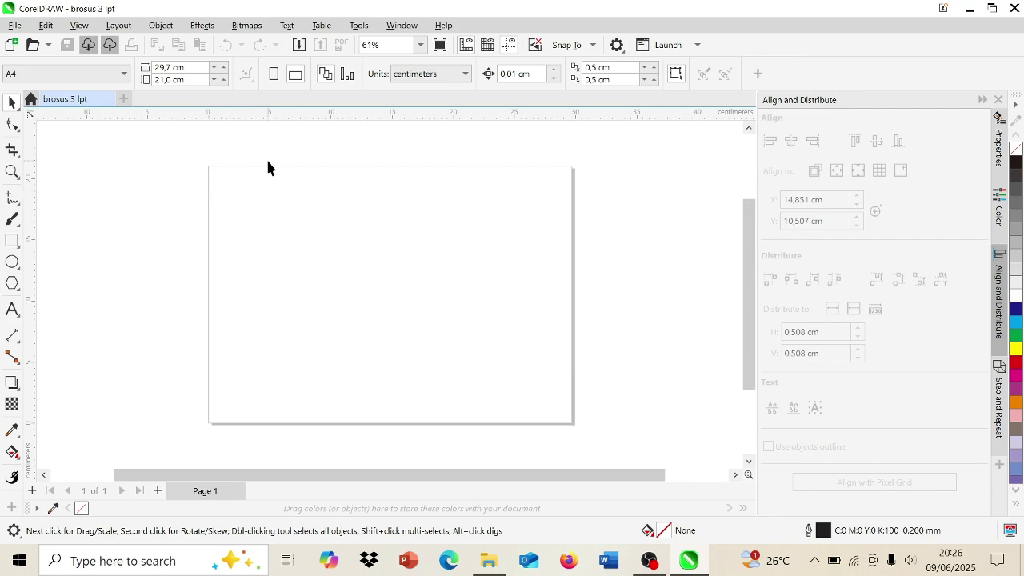
Draw a Graph Paper grid of 3 columns and 1 row, about 12.7 by 7.8 cm, near the page's middle.
{"action": "left_click", "coordinate": [13, 285]}
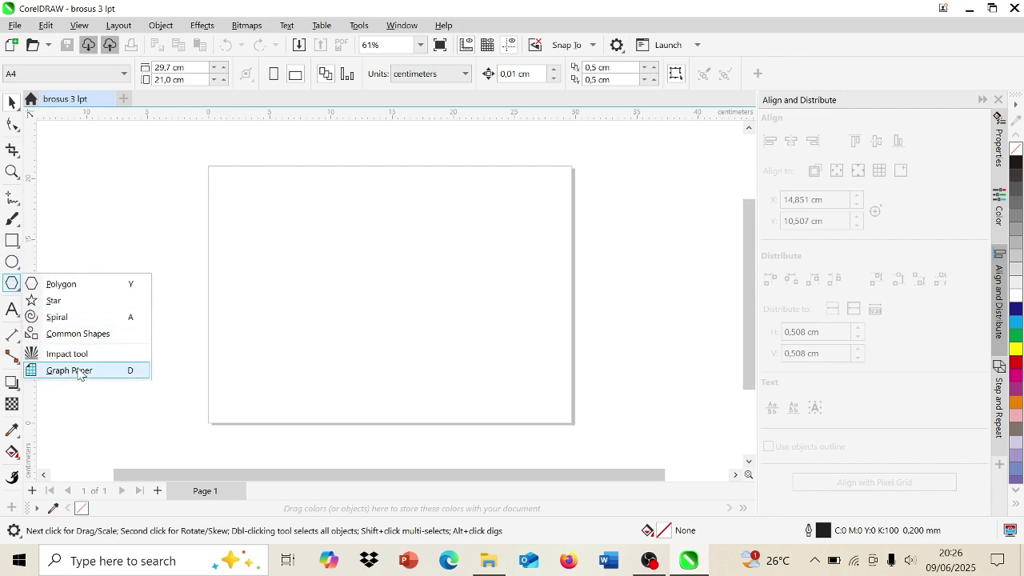
{"action": "left_click", "coordinate": [82, 375]}
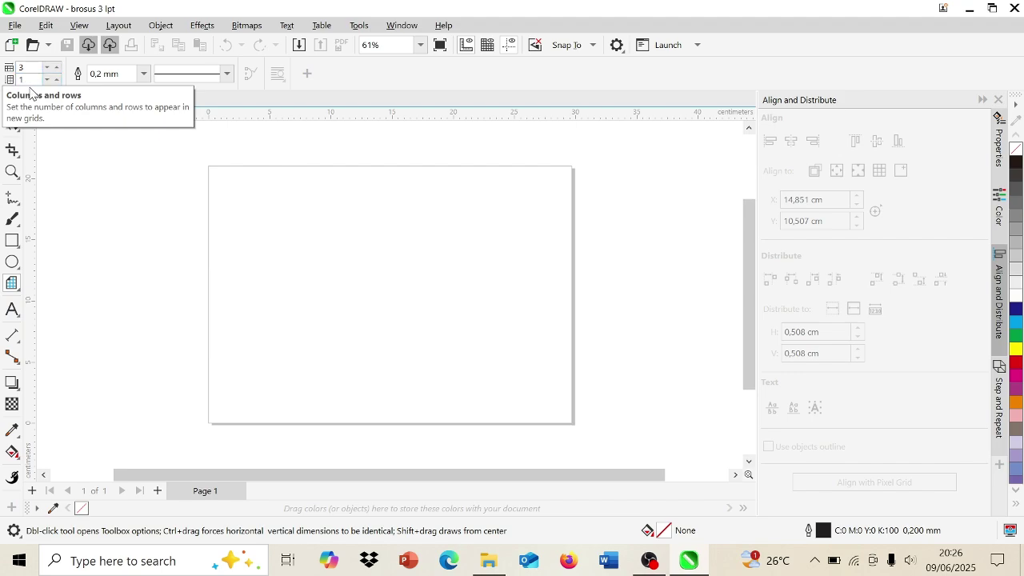
{"action": "left_click_drag", "start_coordinate": [300, 230], "coordinate": [455, 327]}
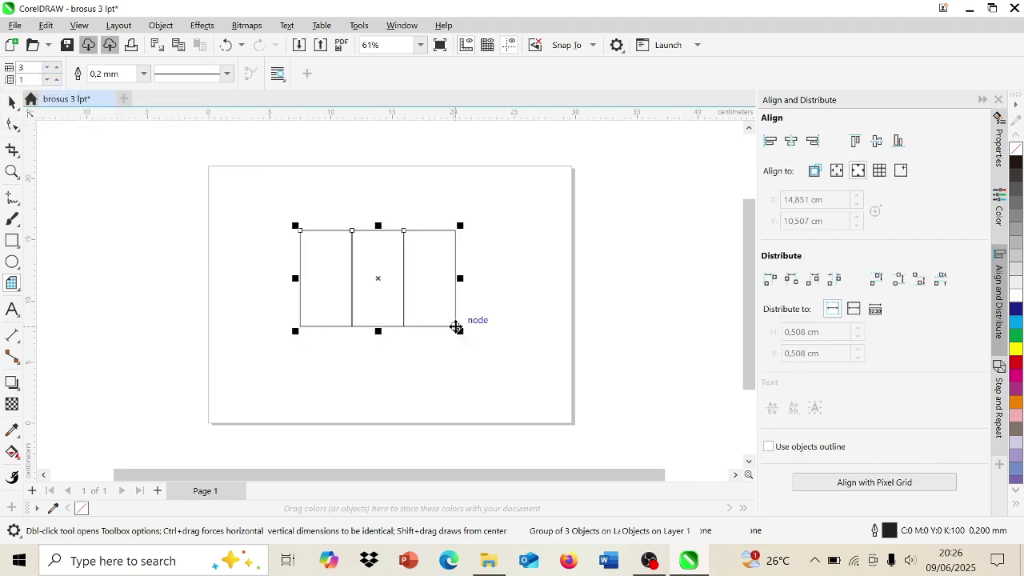
{"action": "key", "text": "space"}
{"action": "left_click", "coordinate": [420, 353]}
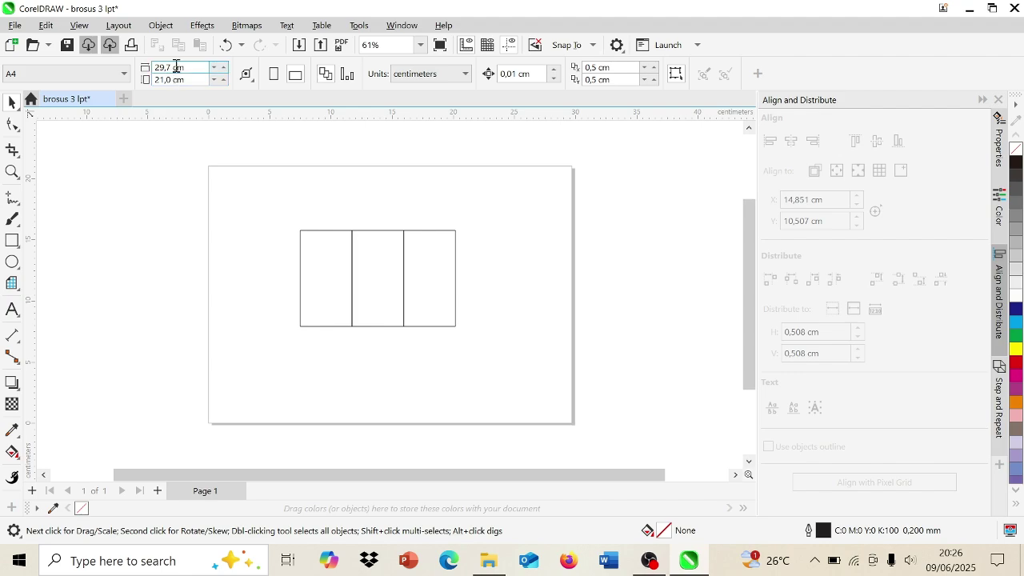
Resize the three-column grid to 29.7 by 21 cm and center it on the page.
{"action": "left_click", "coordinate": [381, 256]}
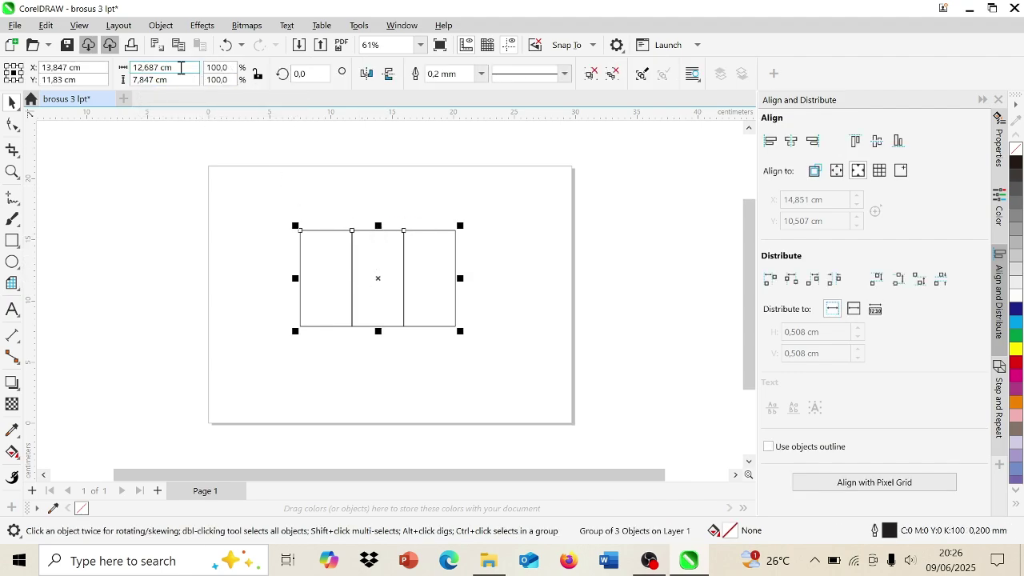
{"action": "left_click", "coordinate": [181, 68]}
{"action": "type", "text": "29,7"}
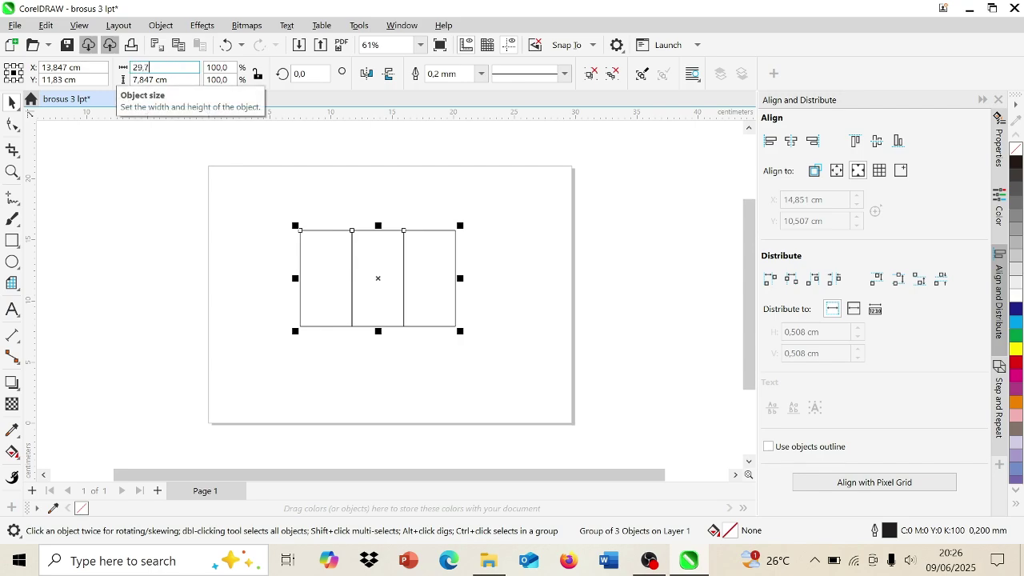
{"action": "key", "text": "Tab"}
{"action": "type", "text": "21"}
{"action": "key", "text": "Return"}
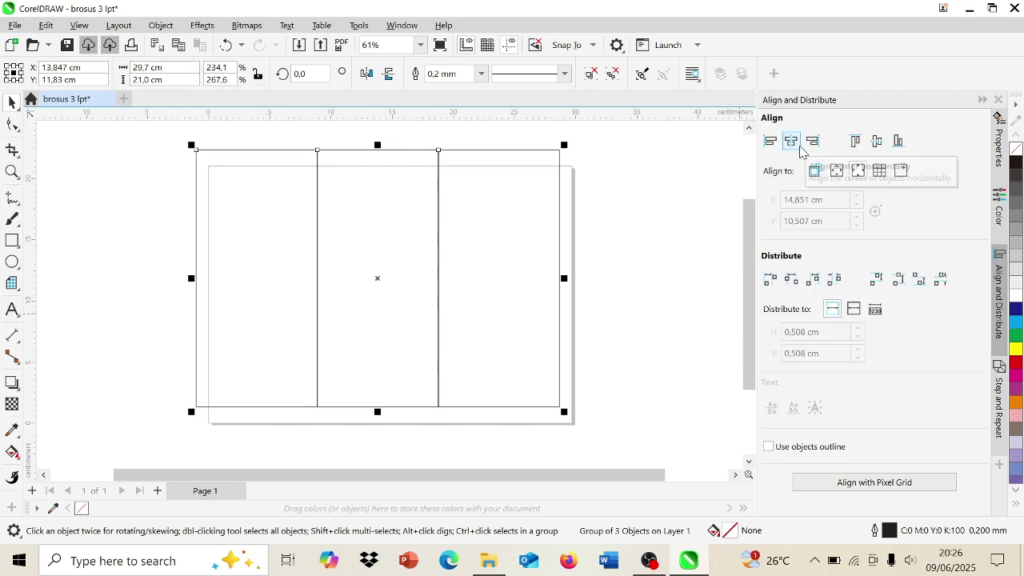
{"action": "left_click", "coordinate": [878, 143]}
{"action": "left_click", "coordinate": [882, 149]}
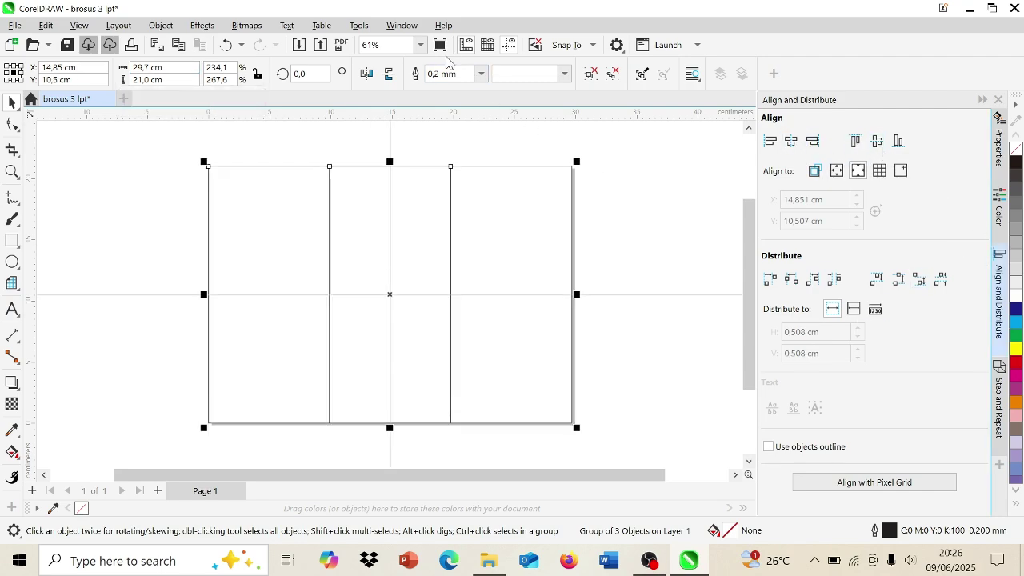
Place a horizontal and a vertical guideline through the center of the grid.
{"action": "left_click_drag", "start_coordinate": [403, 228], "coordinate": [393, 293]}
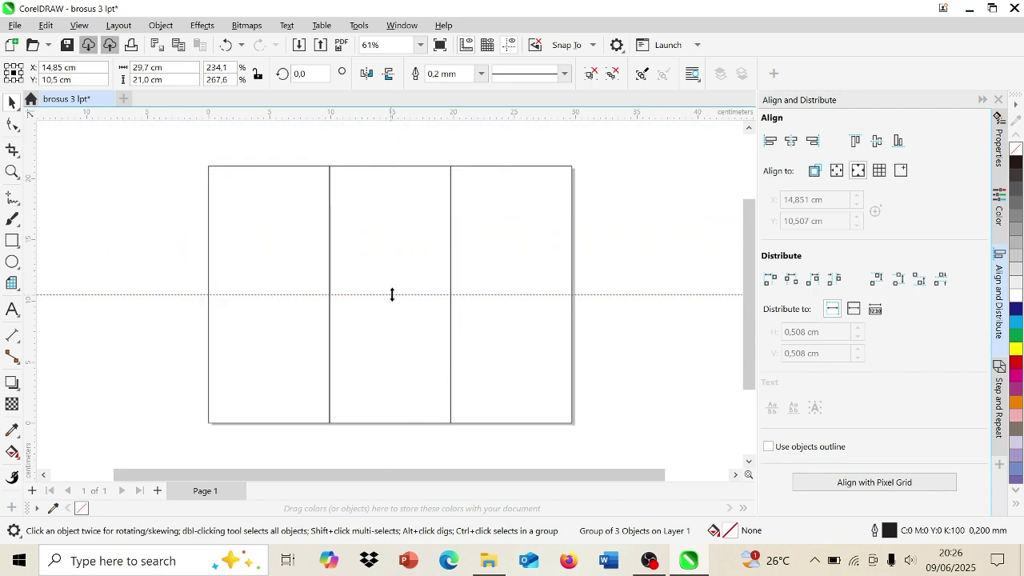
{"action": "left_click", "coordinate": [409, 247]}
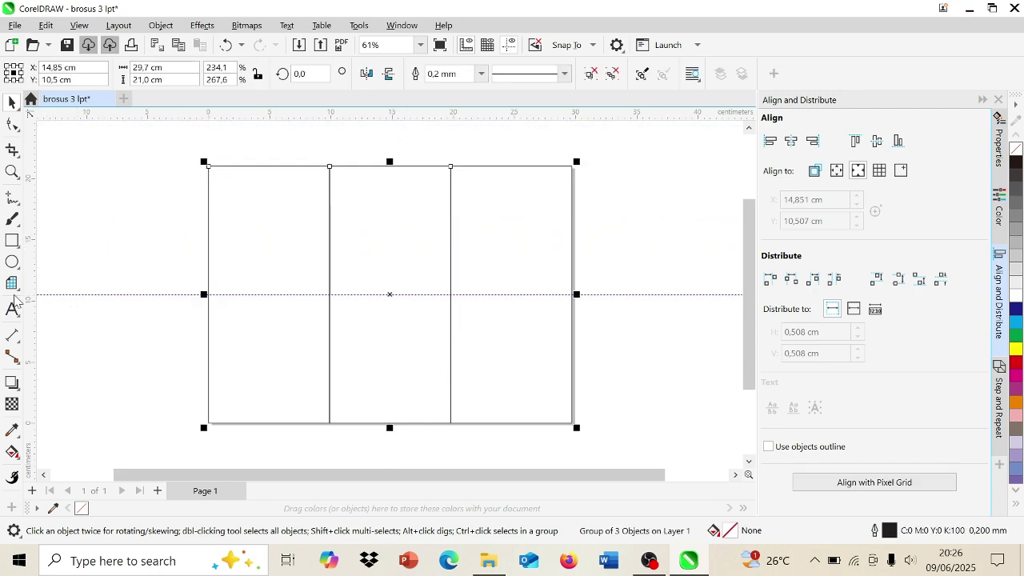
{"action": "left_click_drag", "start_coordinate": [286, 289], "coordinate": [390, 295]}
{"action": "left_click", "coordinate": [660, 363]}
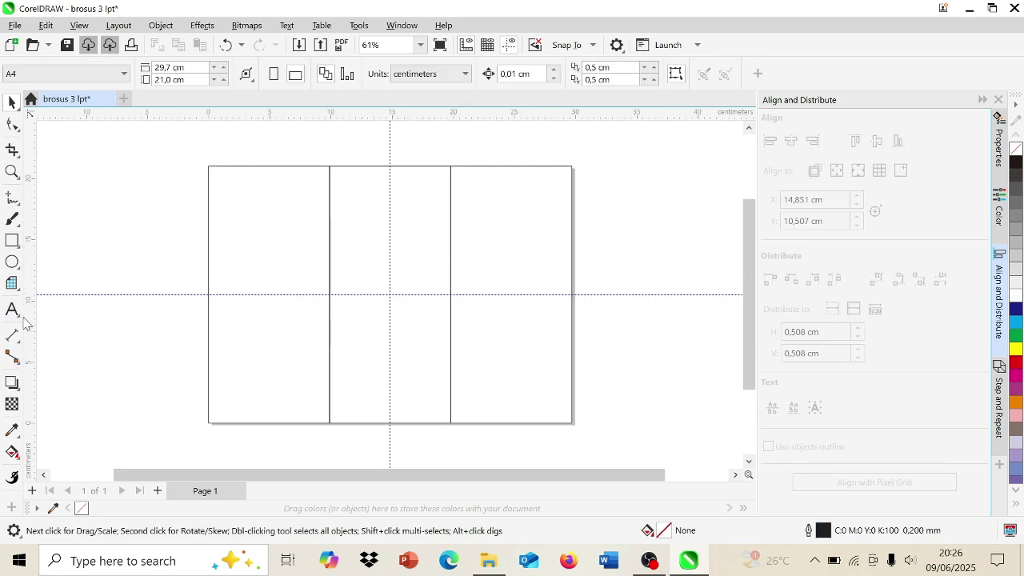
Draw a straight Freehand line about 37.6 cm wide and 8.1 cm high, rising across the lower page past both side edges.
{"action": "left_click", "coordinate": [13, 198]}
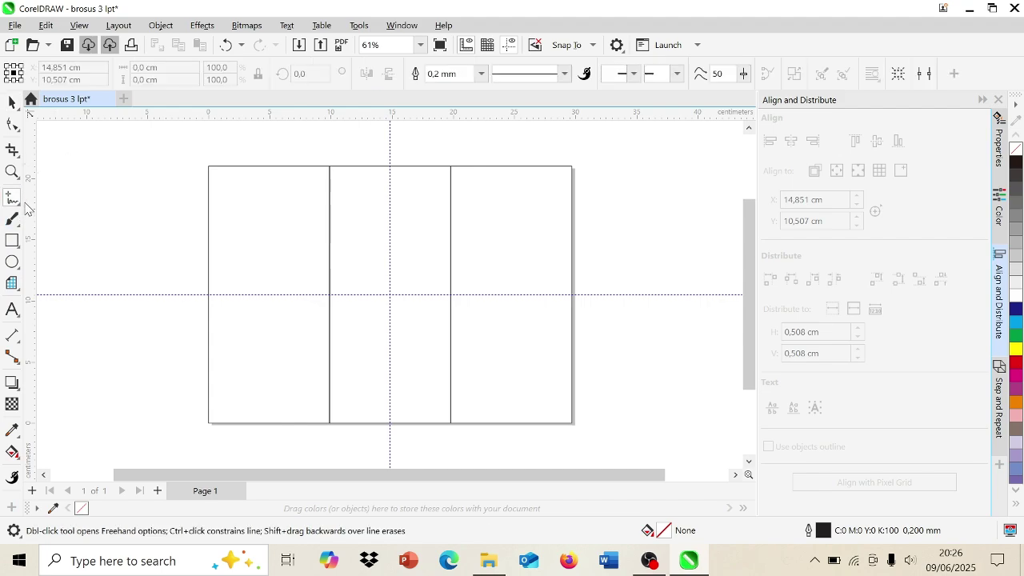
{"action": "left_click", "coordinate": [178, 423]}
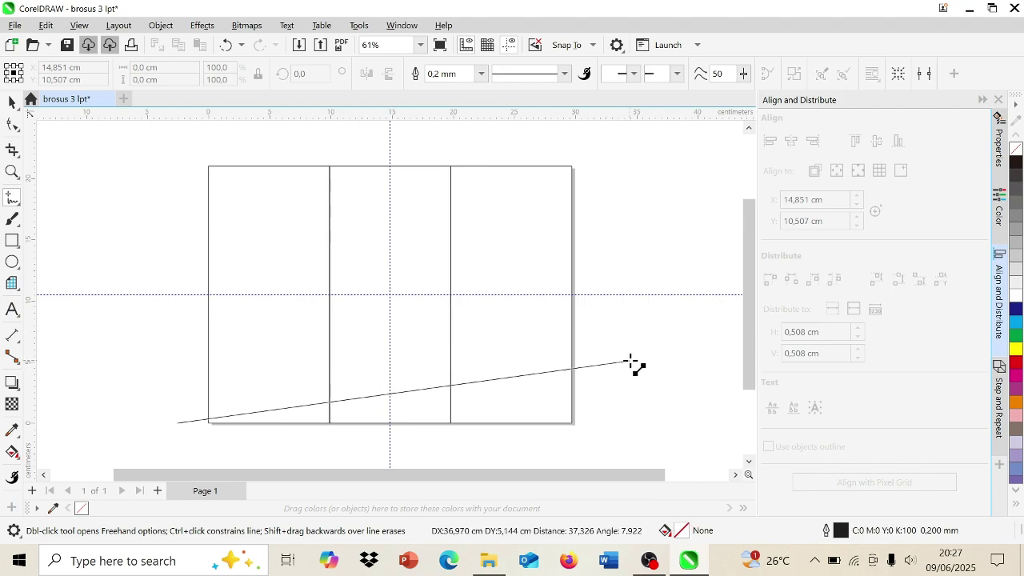
{"action": "left_click", "coordinate": [637, 326]}
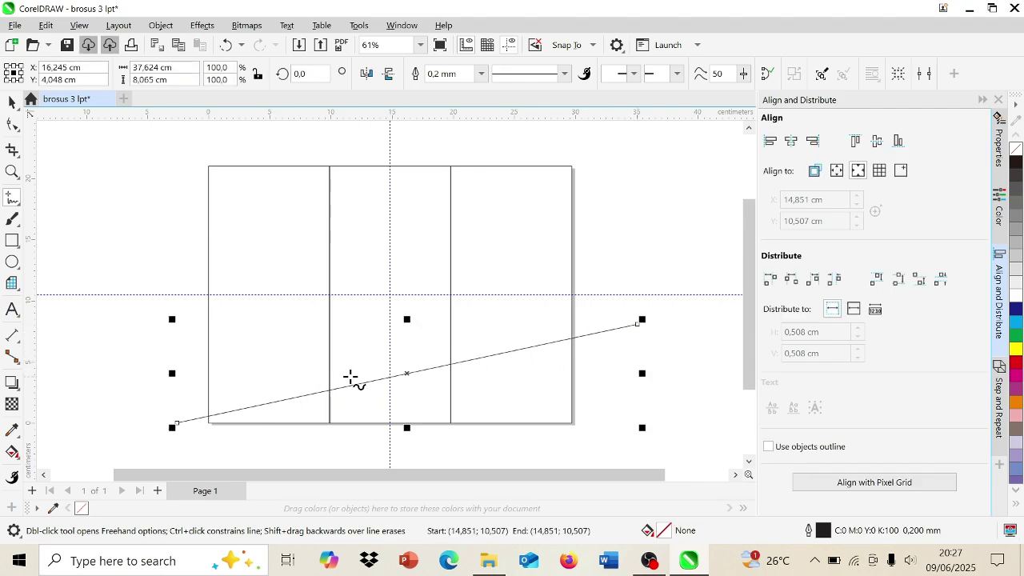
{"action": "key", "text": "space"}
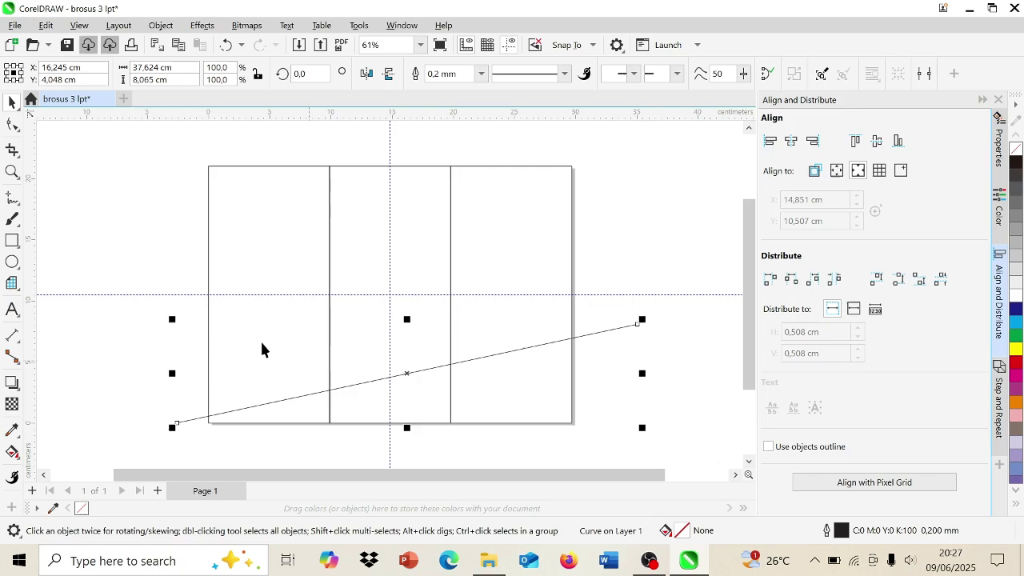
Convert the diagonal line to a curve with the Shape tool.
{"action": "left_click", "coordinate": [11, 128]}
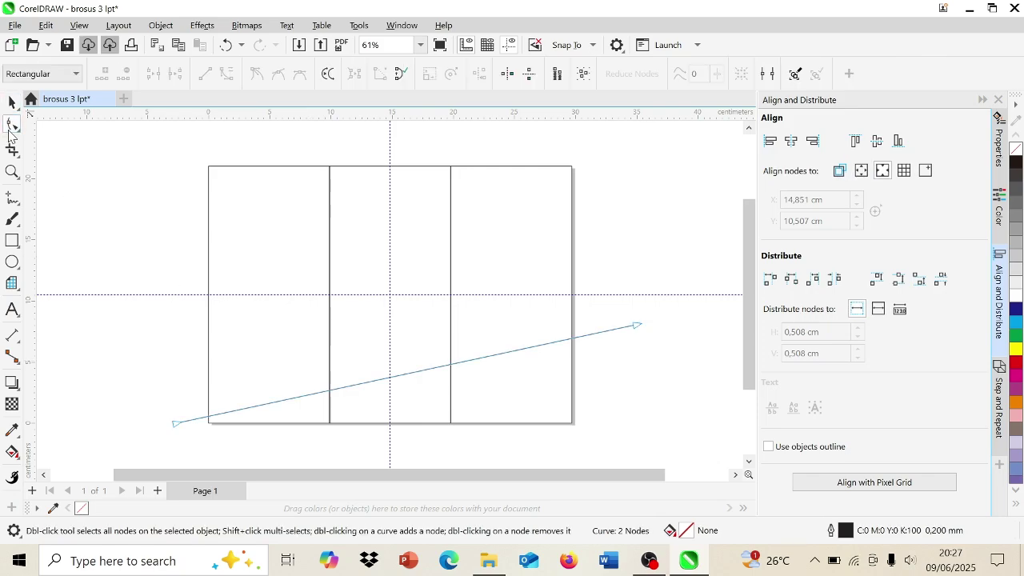
{"action": "right_click", "coordinate": [386, 380]}
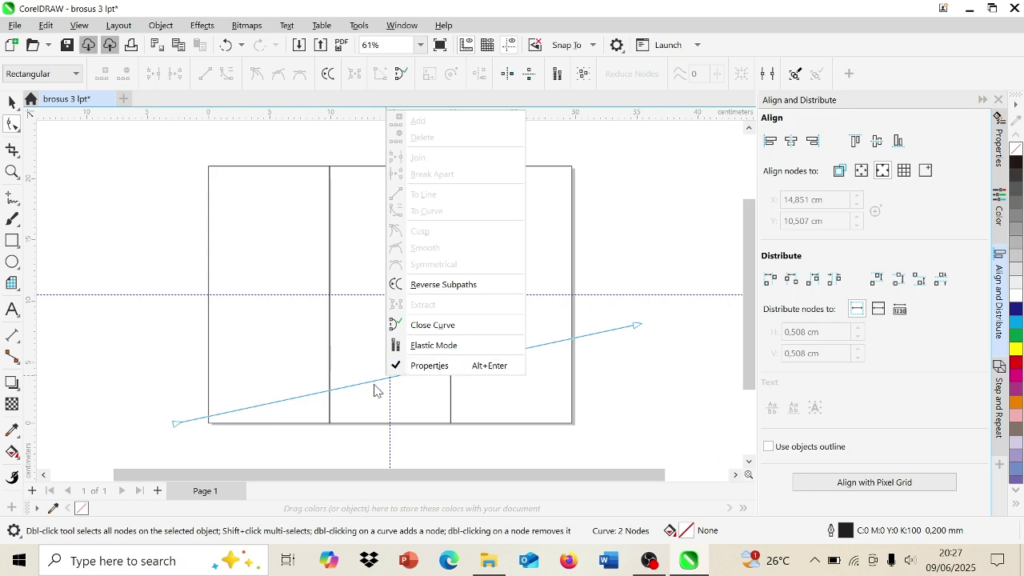
{"action": "left_click", "coordinate": [375, 389]}
{"action": "left_click", "coordinate": [393, 378]}
{"action": "right_click", "coordinate": [393, 378]}
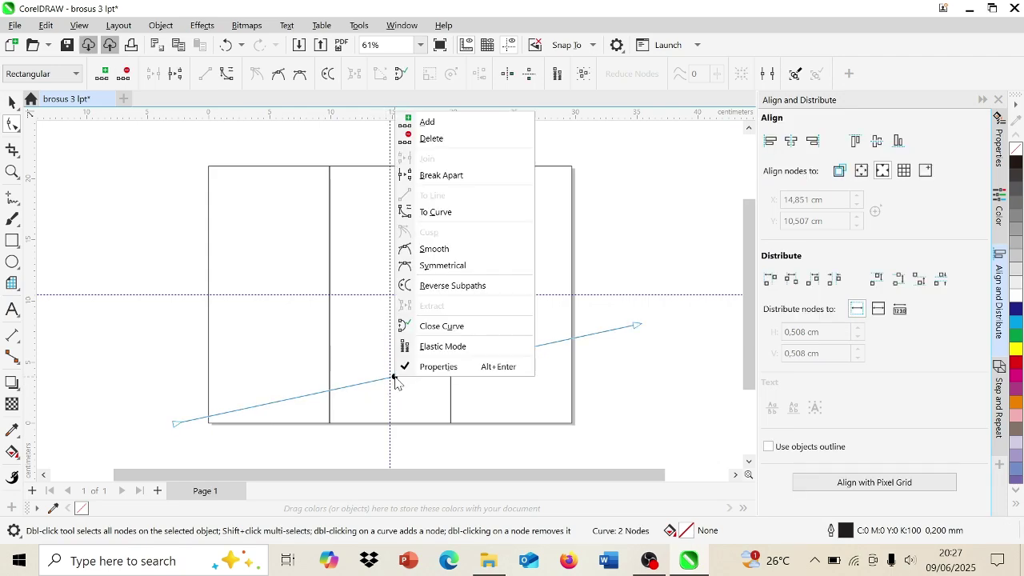
{"action": "left_click", "coordinate": [457, 211]}
Add a node where the line crosses the vertical center guideline and bend both halves into an S-shaped curve.
{"action": "scroll", "coordinate": [410, 363], "scroll_direction": "up", "scroll_amount": 5}
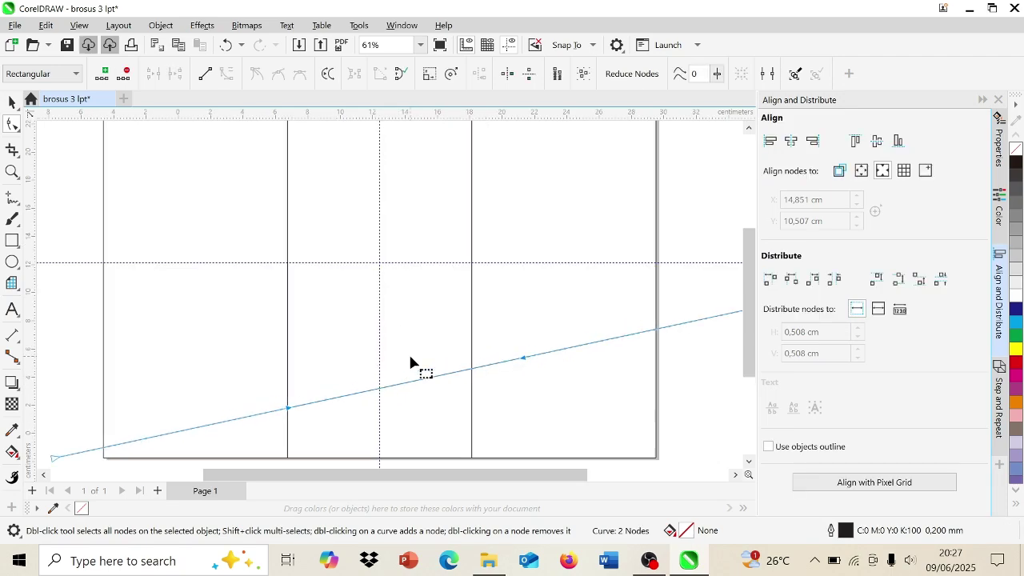
{"action": "left_click", "coordinate": [358, 415]}
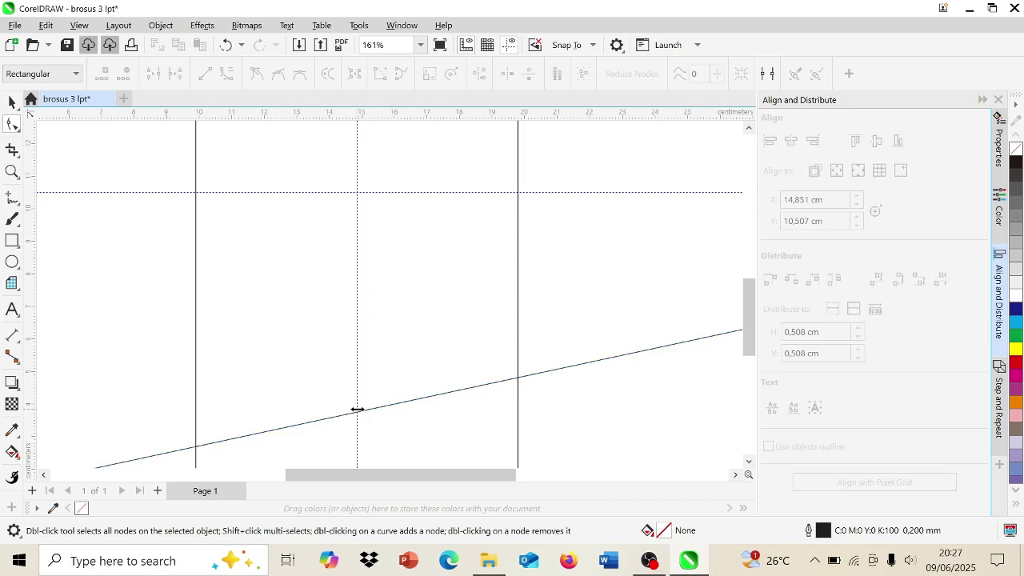
{"action": "left_click", "coordinate": [356, 416]}
{"action": "double_click", "coordinate": [356, 415]}
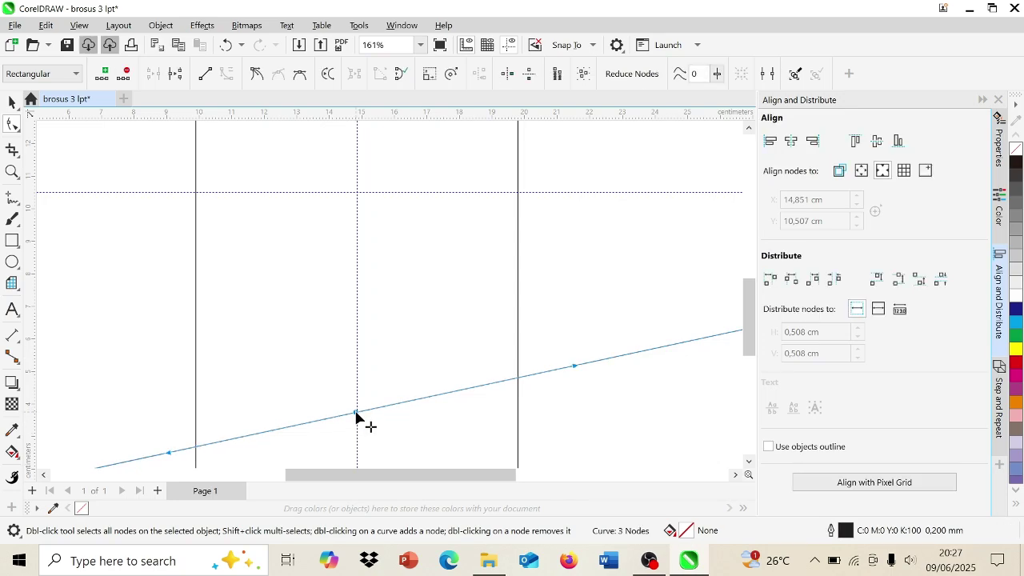
{"action": "scroll", "coordinate": [356, 415], "scroll_direction": "down", "scroll_amount": 2}
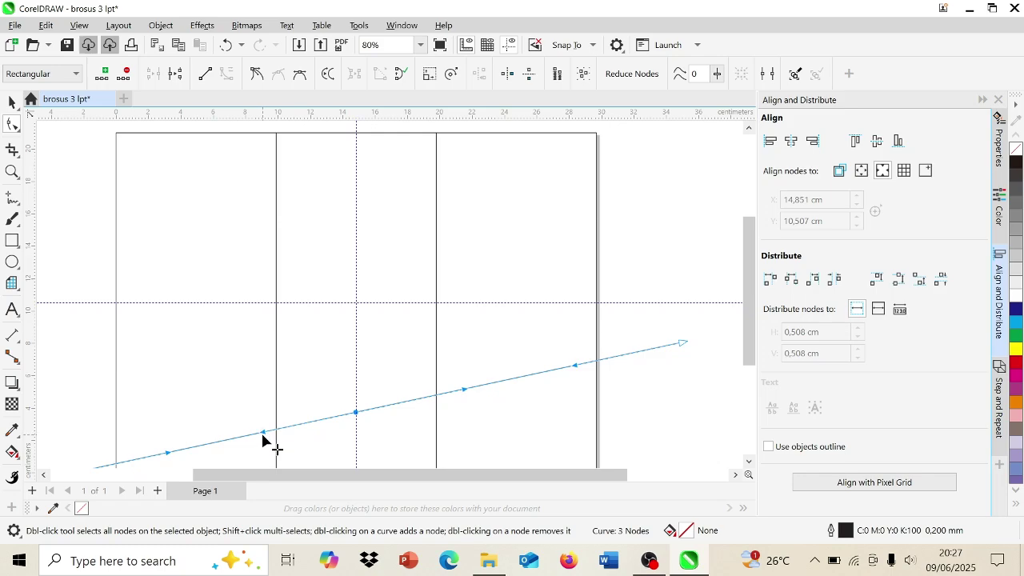
{"action": "left_click_drag", "start_coordinate": [264, 435], "coordinate": [447, 404]}
{"action": "key", "text": "space"}
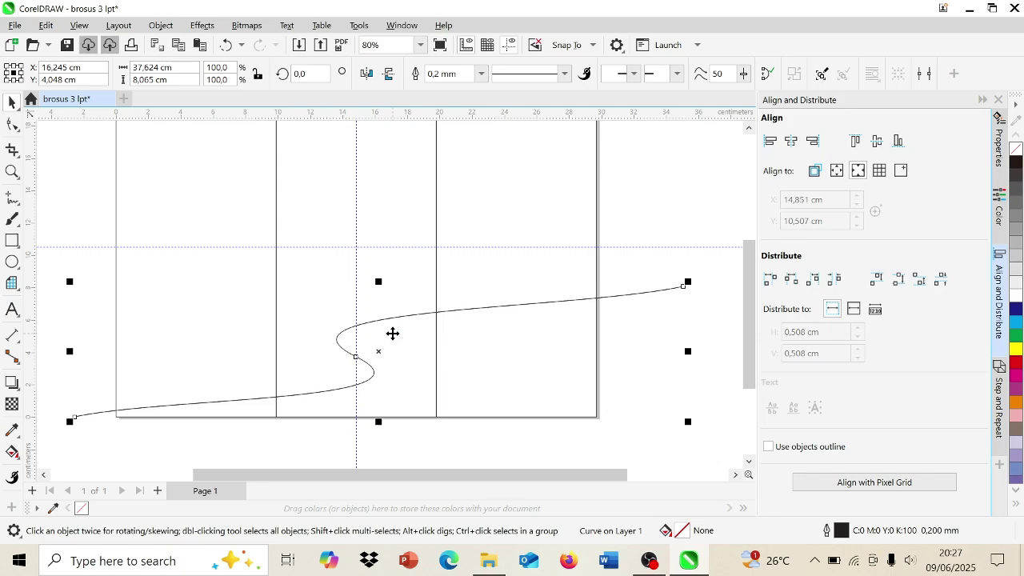
Duplicate the S-curve with small horizontal offsets to make four lines, and copy the whole set to the upper part of the page.
{"action": "mouse_move", "coordinate": [380, 352]}
{"action": "left_mouse_down"}
{"action": "mouse_move", "coordinate": [367, 357]}
{"action": "mouse_move", "coordinate": [391, 359]}
{"action": "left_mouse_up"}
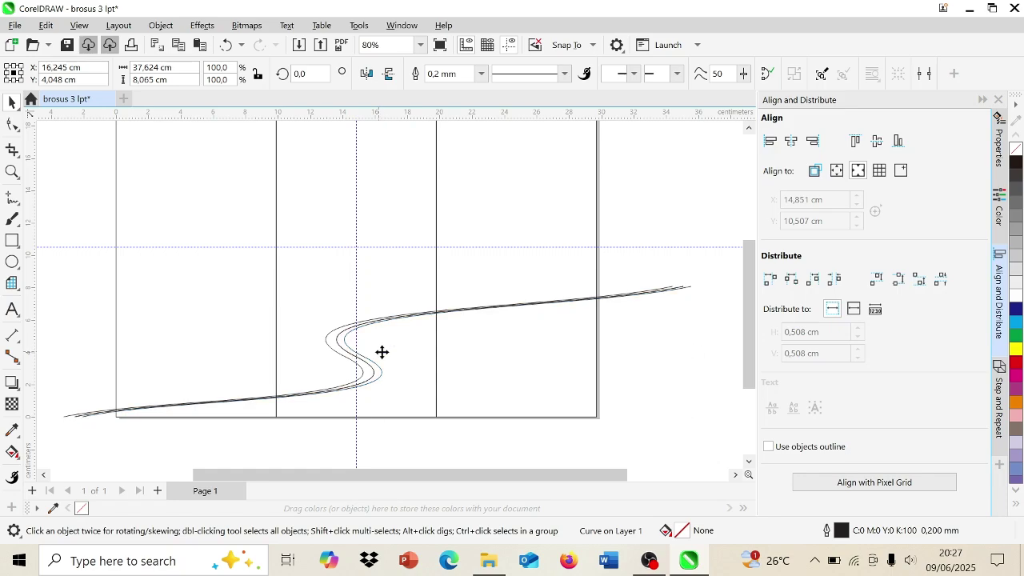
{"action": "left_click_drag", "start_coordinate": [381, 351], "coordinate": [397, 356]}
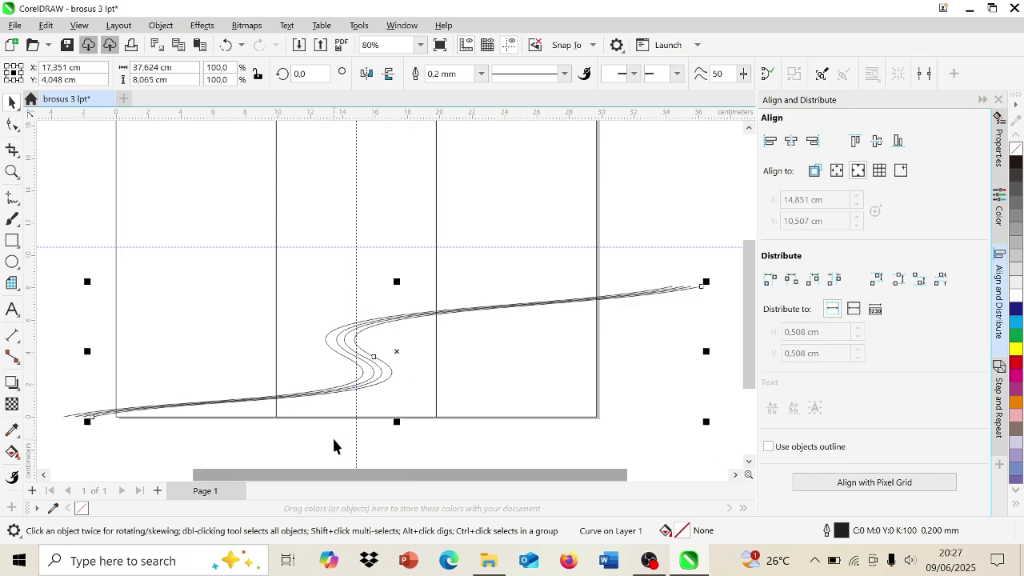
{"action": "scroll", "coordinate": [333, 446], "scroll_direction": "down", "scroll_amount": 5}
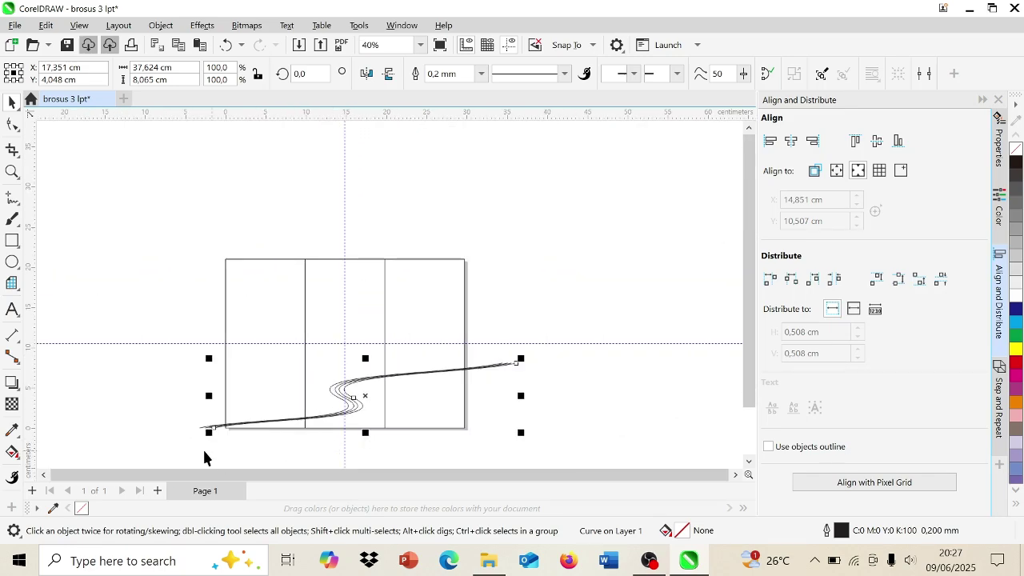
{"action": "left_click_drag", "start_coordinate": [185, 456], "coordinate": [573, 343]}
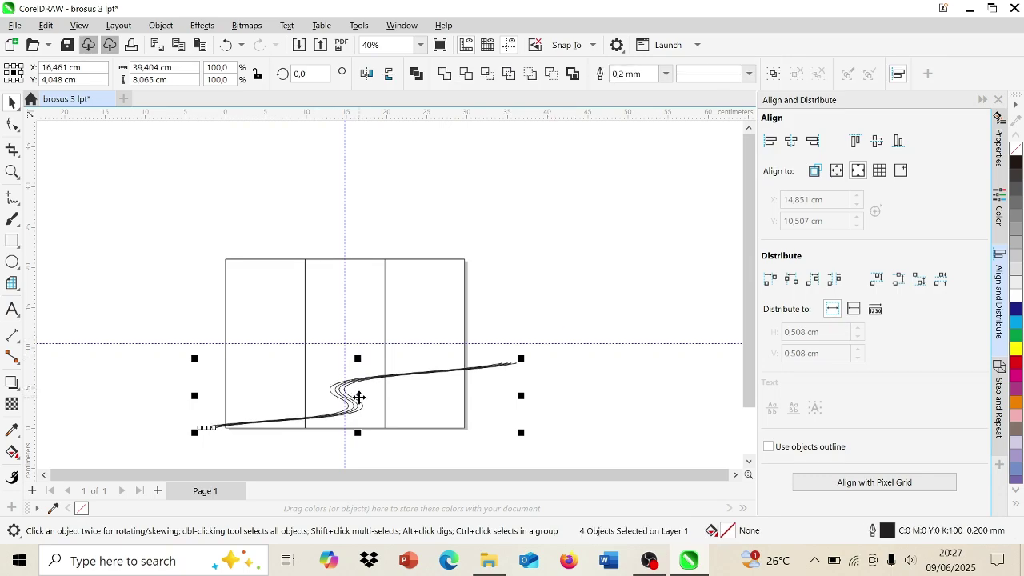
{"action": "left_click_drag", "start_coordinate": [359, 397], "coordinate": [340, 295]}
{"action": "left_click", "coordinate": [593, 318]}
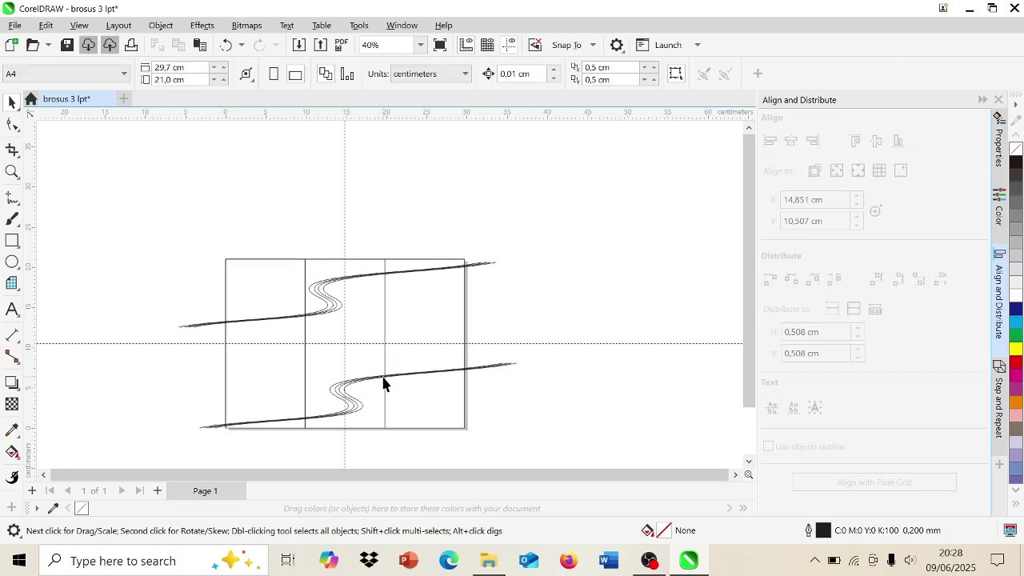
Smart Fill one outer gap between the lines of the upper and lower S-curve sets with 40% black and no outline across all panels.
{"action": "left_click", "coordinate": [13, 456]}
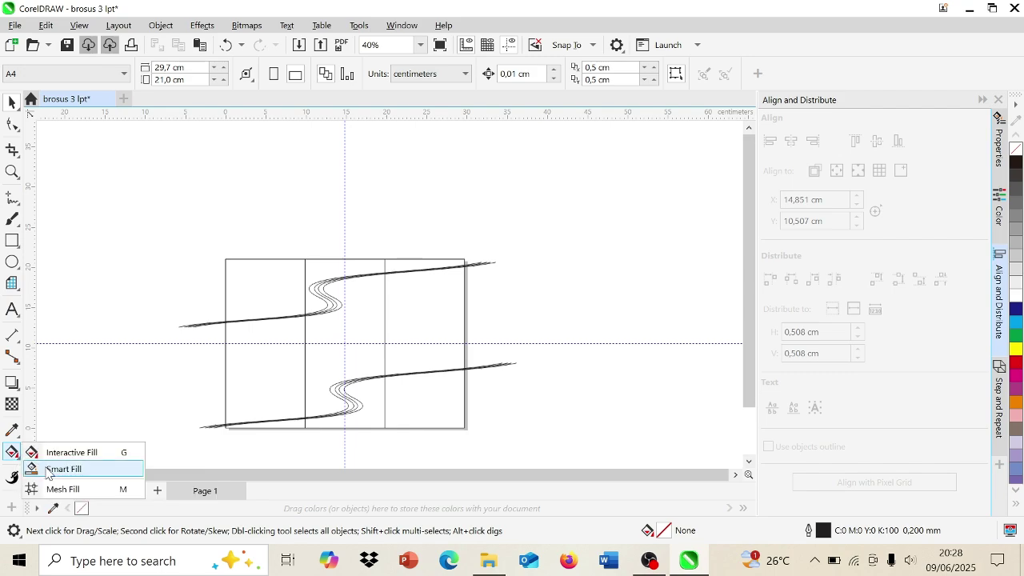
{"action": "left_click", "coordinate": [49, 470]}
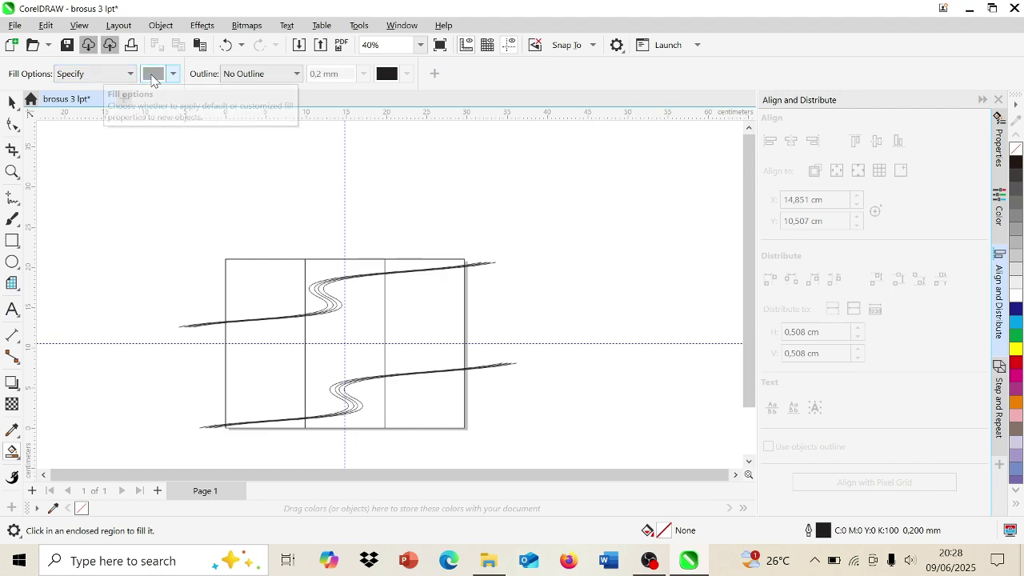
{"action": "left_click", "coordinate": [157, 79]}
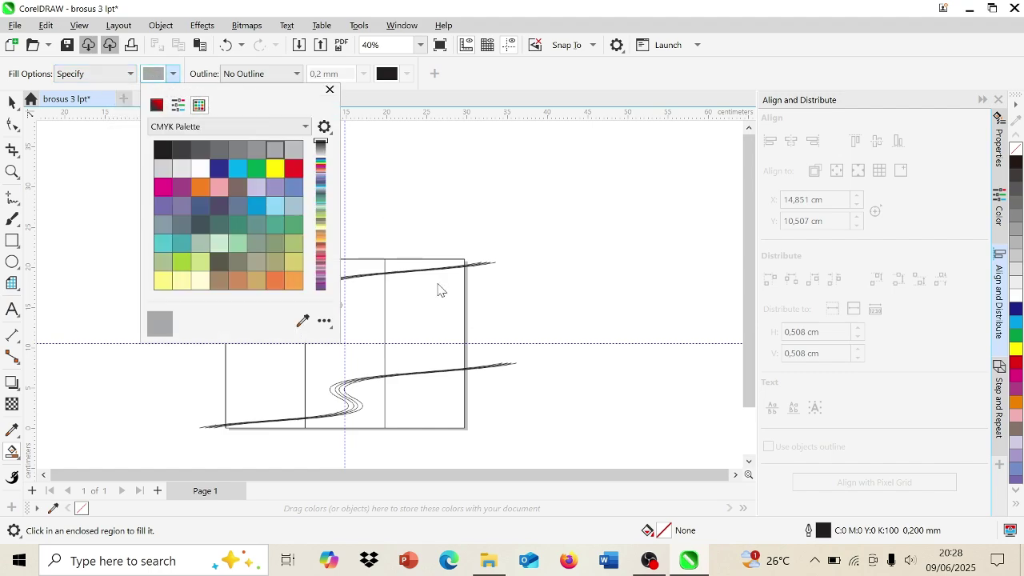
{"action": "scroll", "coordinate": [542, 294], "scroll_direction": "up", "scroll_amount": 10}
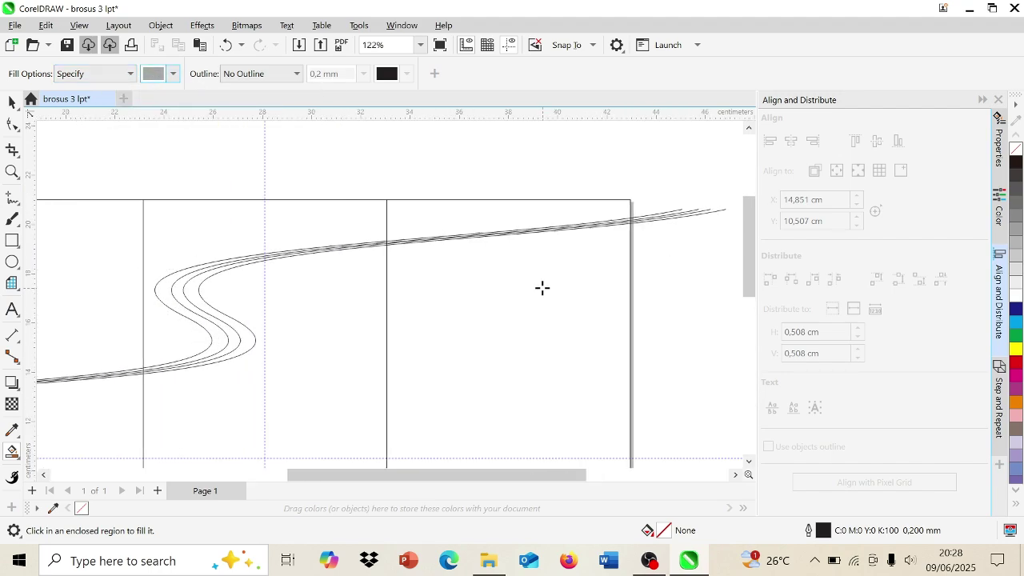
{"action": "scroll", "coordinate": [543, 288], "scroll_direction": "up", "scroll_amount": 7}
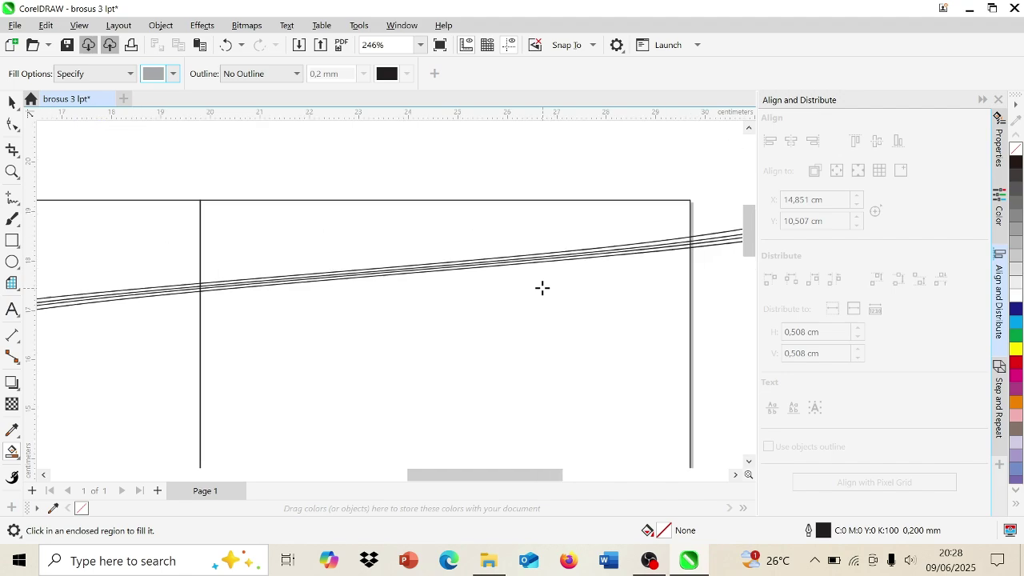
{"action": "left_click", "coordinate": [453, 322]}
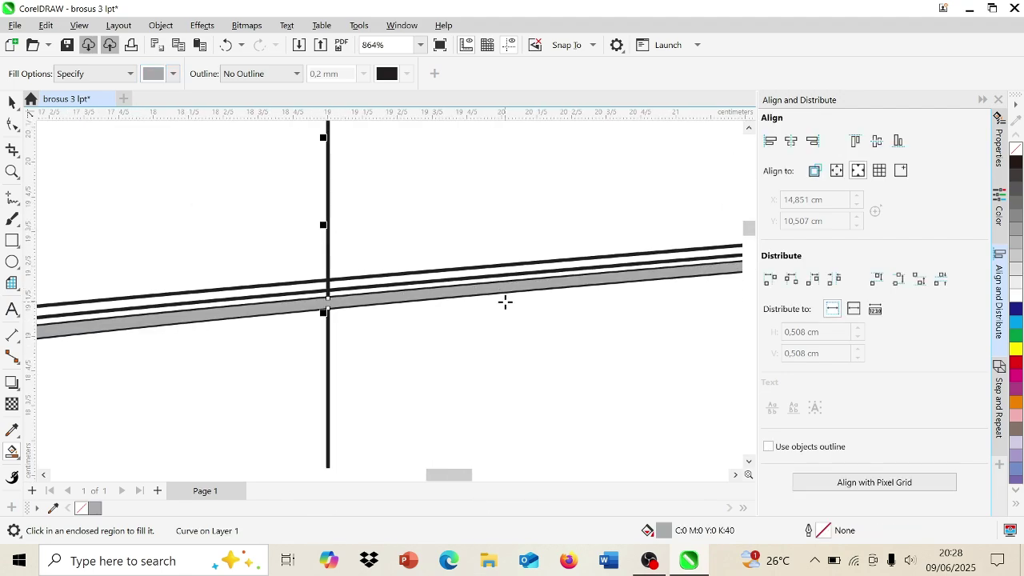
{"action": "scroll", "coordinate": [505, 299], "scroll_direction": "down", "scroll_amount": 4}
{"action": "scroll", "coordinate": [635, 328], "scroll_direction": "up", "scroll_amount": 3}
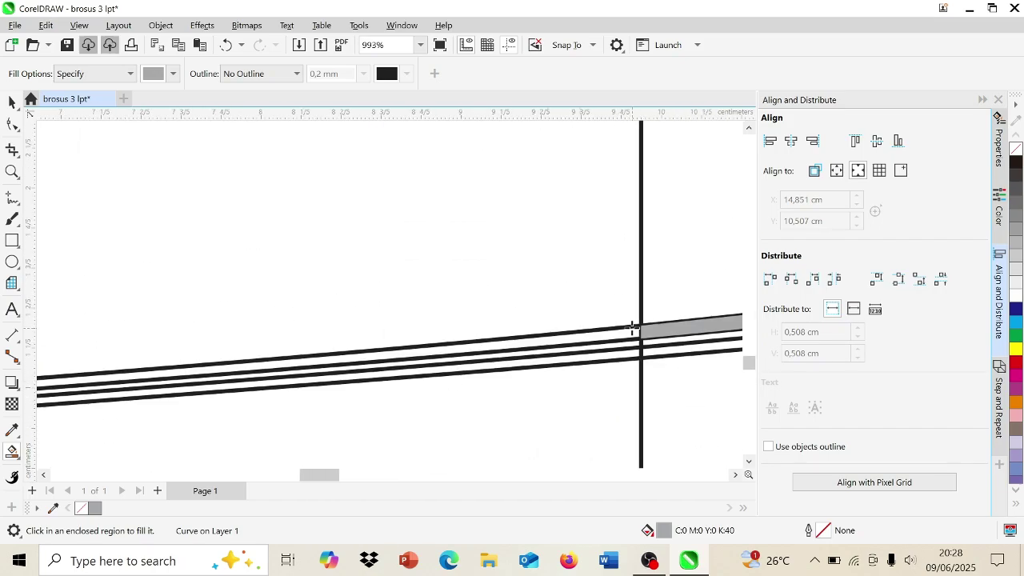
{"action": "left_click", "coordinate": [635, 327]}
Smart Fill the opposite outer gap of both S-curve sets with 70% black across all three panels.
{"action": "scroll", "coordinate": [635, 327], "scroll_direction": "down", "scroll_amount": 5}
{"action": "scroll", "coordinate": [509, 347], "scroll_direction": "up", "scroll_amount": 6}
{"action": "scroll", "coordinate": [430, 389], "scroll_direction": "down", "scroll_amount": 3}
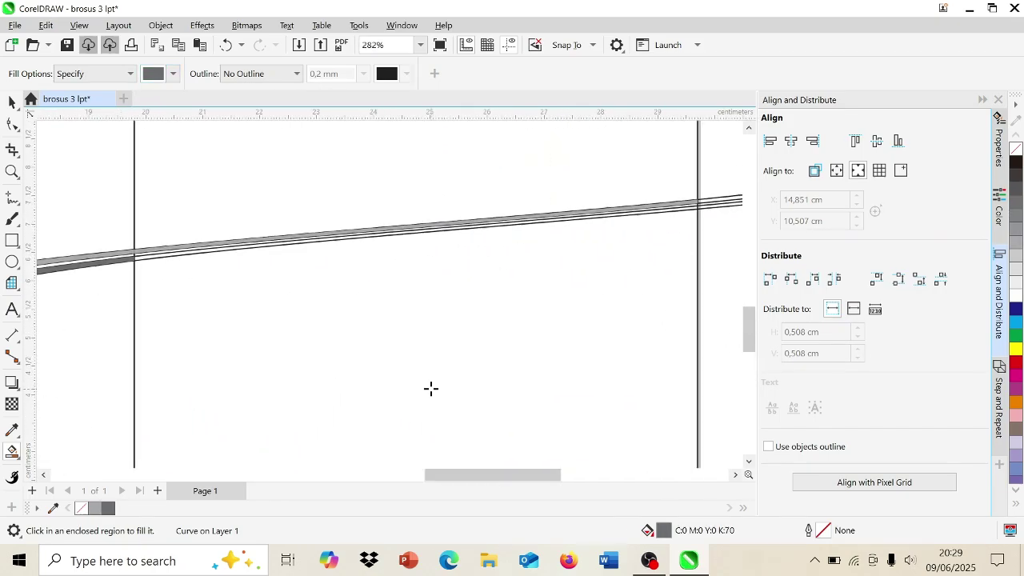
{"action": "scroll", "coordinate": [292, 210], "scroll_direction": "up", "scroll_amount": 4}
{"action": "scroll", "coordinate": [676, 272], "scroll_direction": "down", "scroll_amount": 3}
{"action": "scroll", "coordinate": [418, 268], "scroll_direction": "down", "scroll_amount": 3}
{"action": "scroll", "coordinate": [419, 268], "scroll_direction": "down", "scroll_amount": 5}
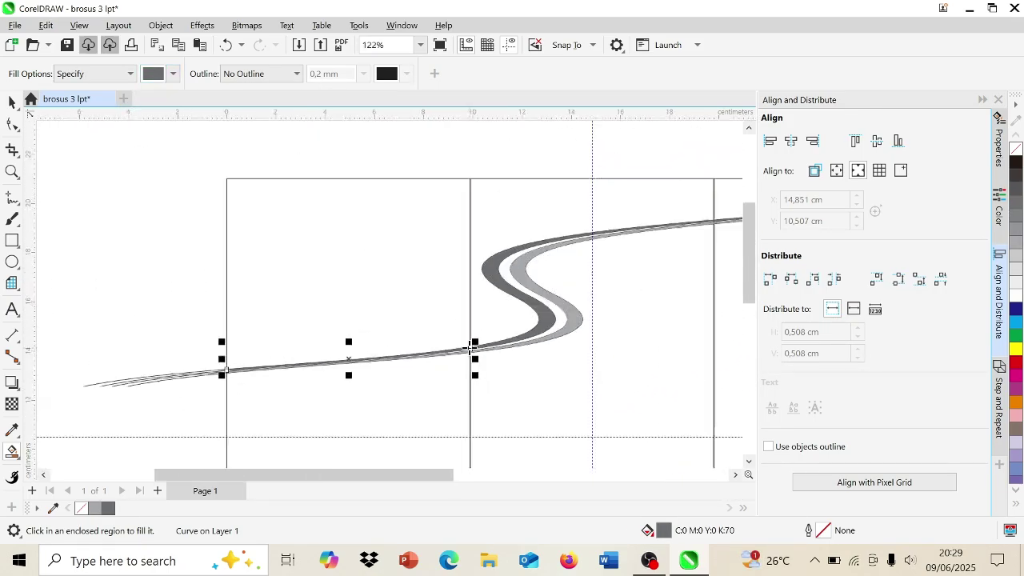
{"action": "scroll", "coordinate": [418, 268], "scroll_direction": "down", "scroll_amount": 3}
Smart Fill the page areas above the upper curves and below the lower curves with yellow.
{"action": "left_click", "coordinate": [173, 73]}
{"action": "left_click", "coordinate": [196, 165]}
{"action": "left_click", "coordinate": [379, 210]}
{"action": "left_click", "coordinate": [451, 375]}
{"action": "scroll", "coordinate": [248, 203], "scroll_direction": "down", "scroll_amount": 1}
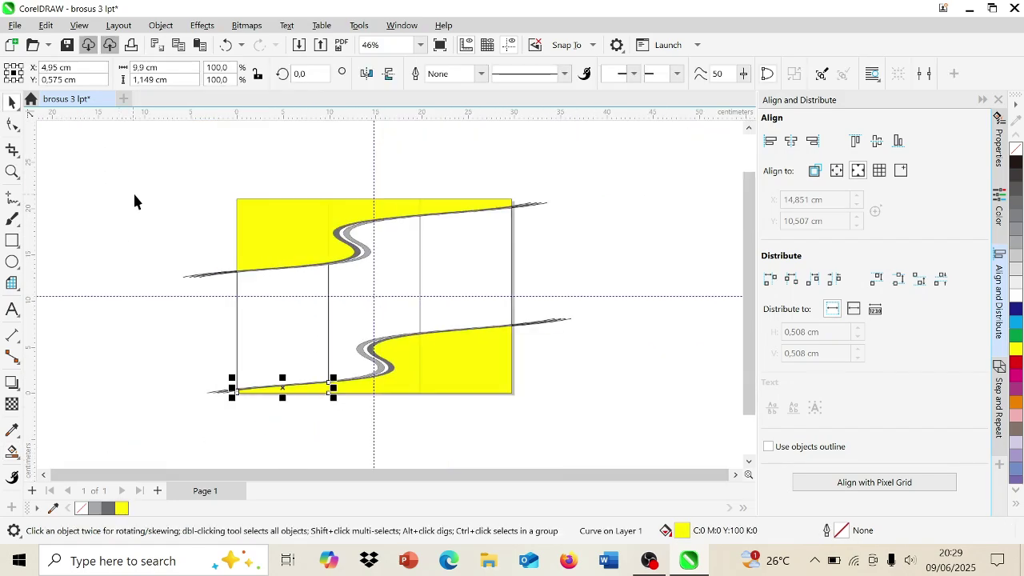
Refill the areas above the upper curves and below the lower curves with golden yellow (C0 M20 Y100 K0) from the CMYK Palette.
{"action": "left_click", "coordinate": [173, 73]}
{"action": "left_click", "coordinate": [235, 128]}
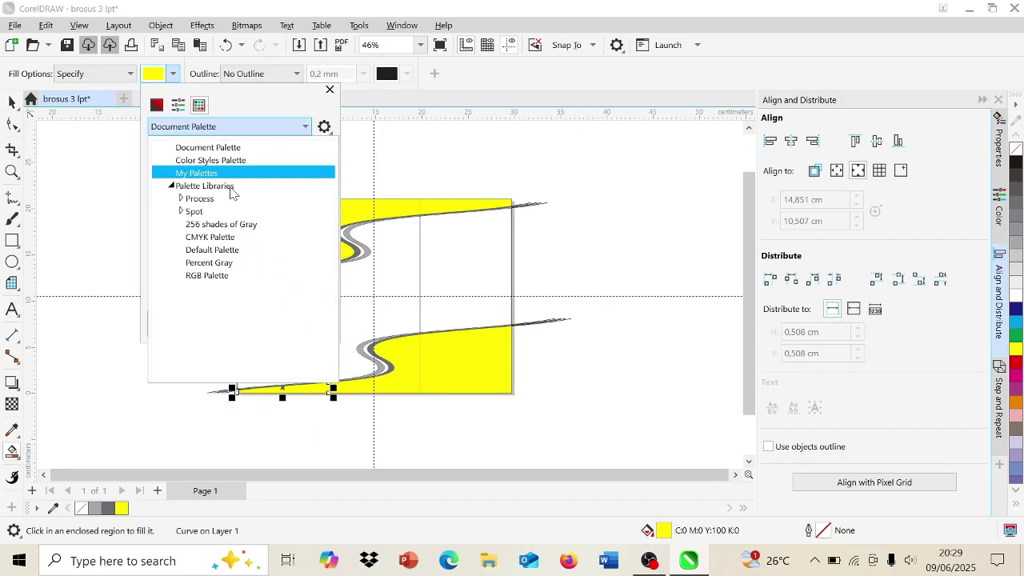
{"action": "left_click", "coordinate": [226, 236]}
{"action": "scroll", "coordinate": [300, 240], "scroll_direction": "down", "scroll_amount": 2}
{"action": "left_click", "coordinate": [182, 243]}
{"action": "left_click", "coordinate": [464, 364]}
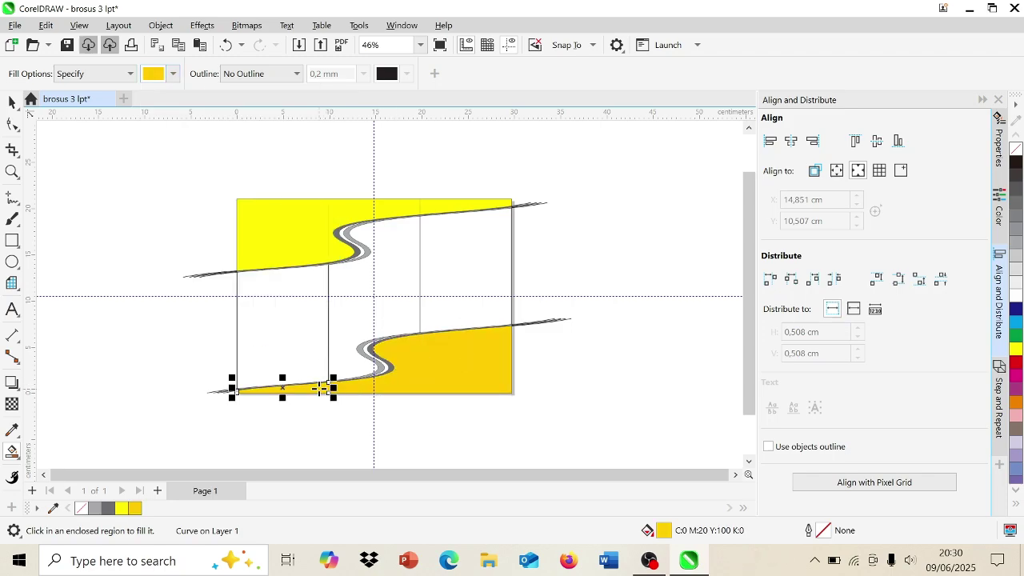
{"action": "left_click", "coordinate": [288, 232]}
{"action": "left_click", "coordinate": [472, 207]}
{"action": "scroll", "coordinate": [574, 349], "scroll_direction": "up", "scroll_amount": 2}
{"action": "scroll", "coordinate": [574, 350], "scroll_direction": "down", "scroll_amount": 1}
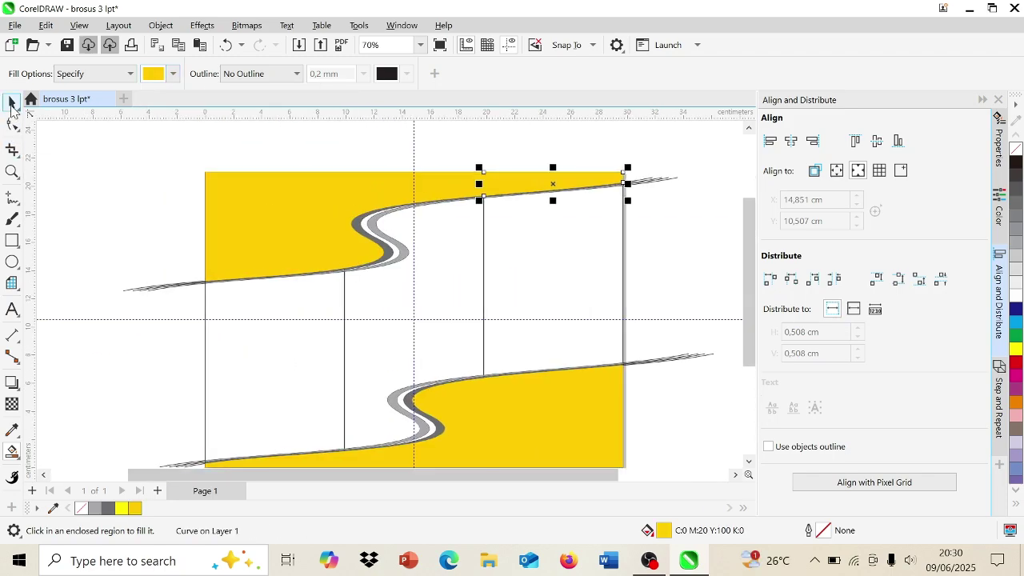
{"action": "left_click", "coordinate": [11, 102]}
{"action": "left_click", "coordinate": [148, 265]}
Draw a six-sided polygon about 5.3 cm wide and 6.1 cm high outside the page, beyond its upper right corner.
{"action": "scroll", "coordinate": [236, 296], "scroll_direction": "down", "scroll_amount": 2}
{"action": "scroll", "coordinate": [238, 296], "scroll_direction": "up", "scroll_amount": 1}
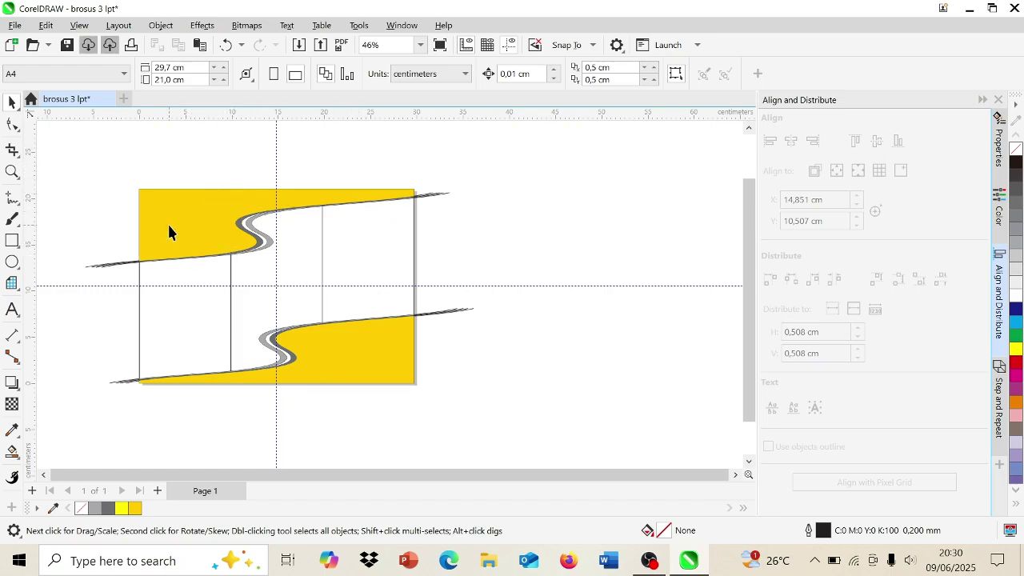
{"action": "scroll", "coordinate": [387, 366], "scroll_direction": "left", "scroll_amount": 2}
{"action": "scroll", "coordinate": [388, 367], "scroll_direction": "up", "scroll_amount": 1}
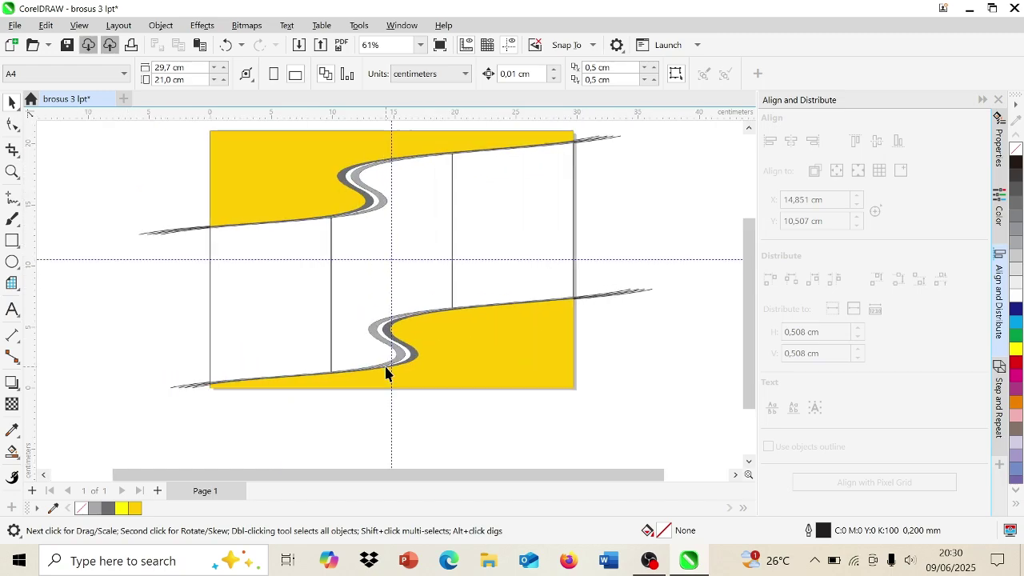
{"action": "scroll", "coordinate": [380, 388], "scroll_direction": "up", "scroll_amount": 2}
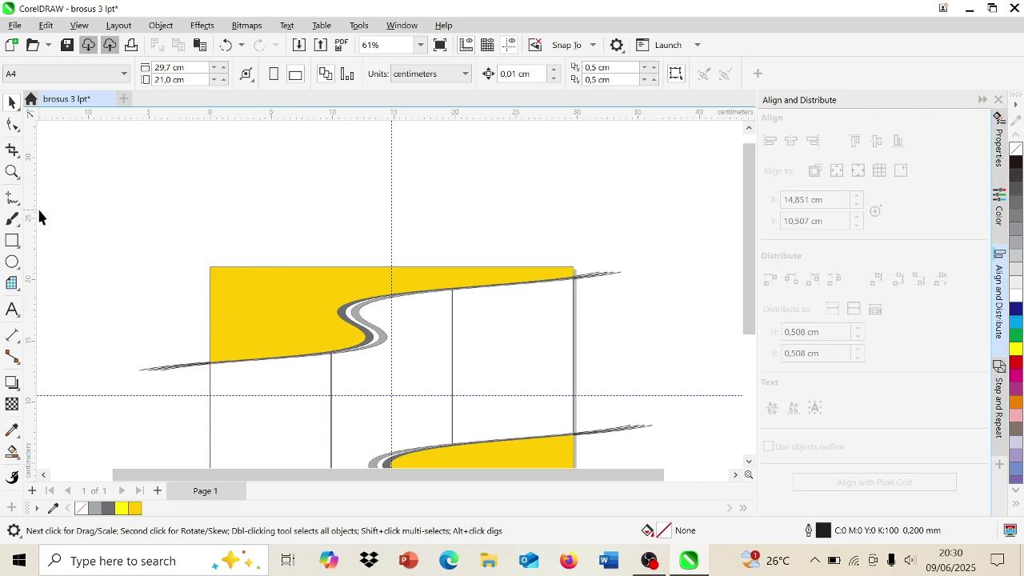
{"action": "left_click", "coordinate": [16, 287]}
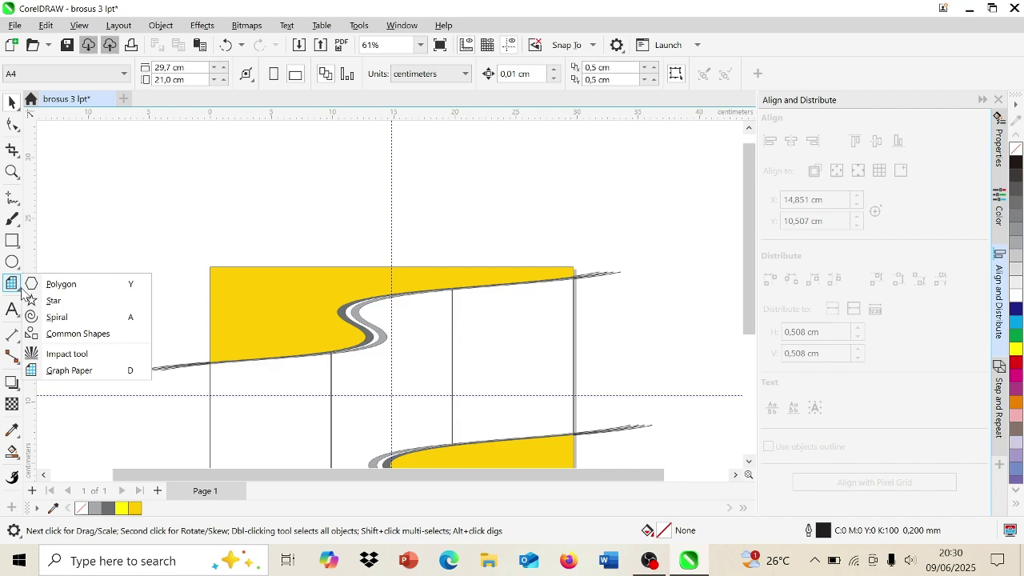
{"action": "left_click", "coordinate": [76, 285]}
{"action": "scroll", "coordinate": [354, 211], "scroll_direction": "right", "scroll_amount": 2}
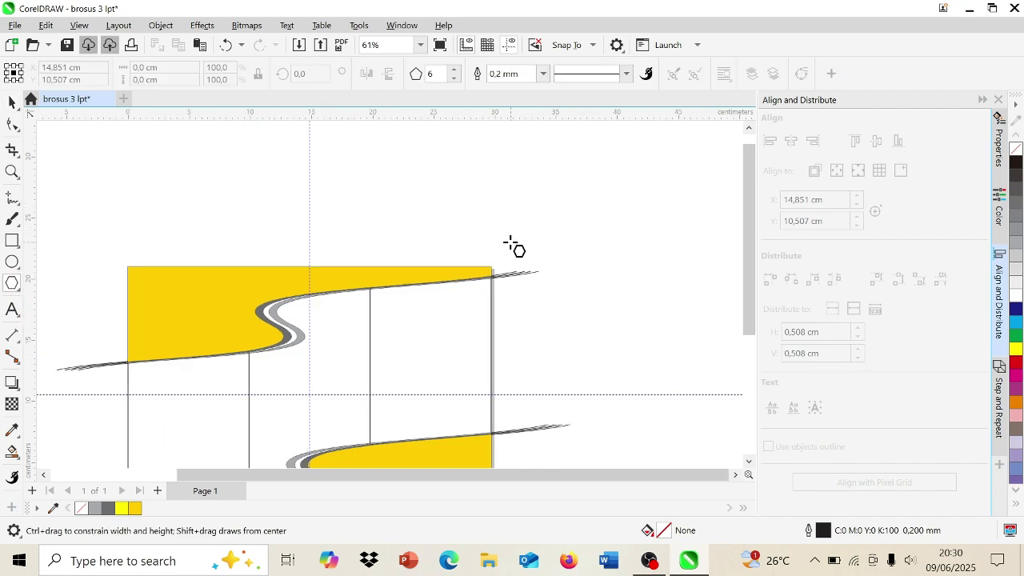
{"action": "left_click_drag", "start_coordinate": [559, 215], "coordinate": [594, 237]}
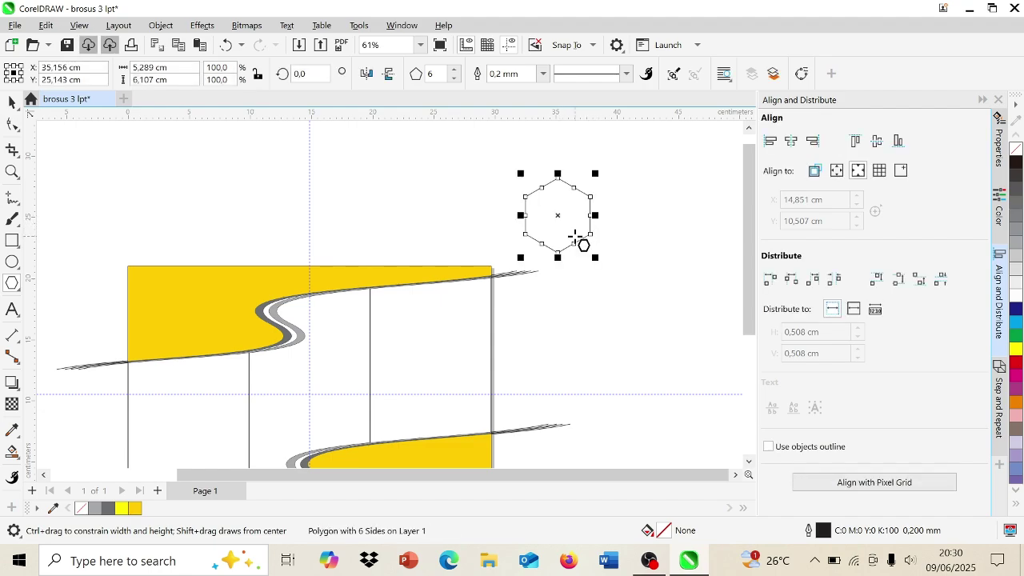
{"action": "key", "text": "space"}
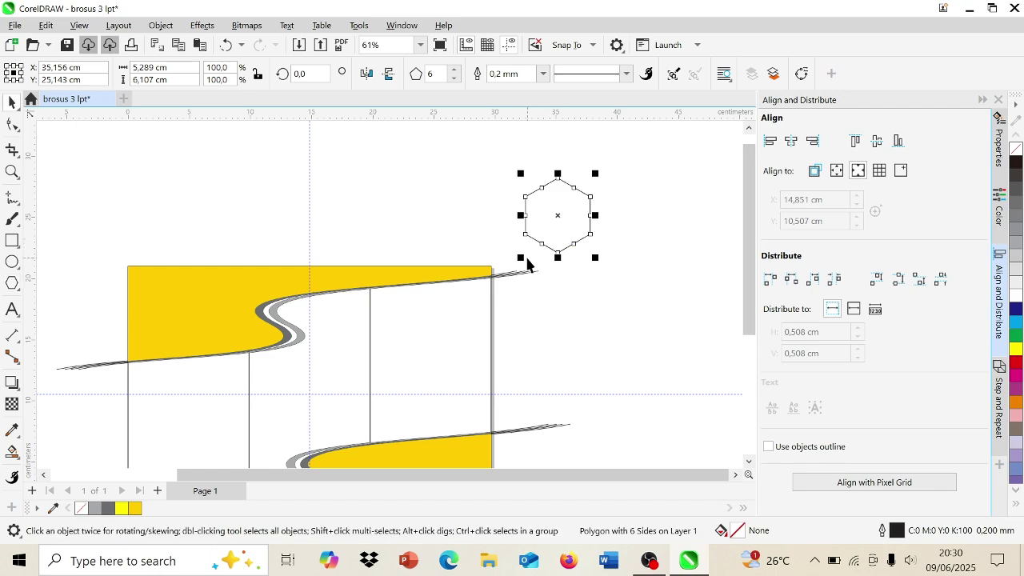
Make a concentric inner copy of the hexagon scaled to about 87.4% and group the two hexagons.
{"action": "left_click_drag", "start_coordinate": [520, 257], "coordinate": [526, 256]}
{"action": "scroll", "coordinate": [627, 253], "scroll_direction": "up", "scroll_amount": 2}
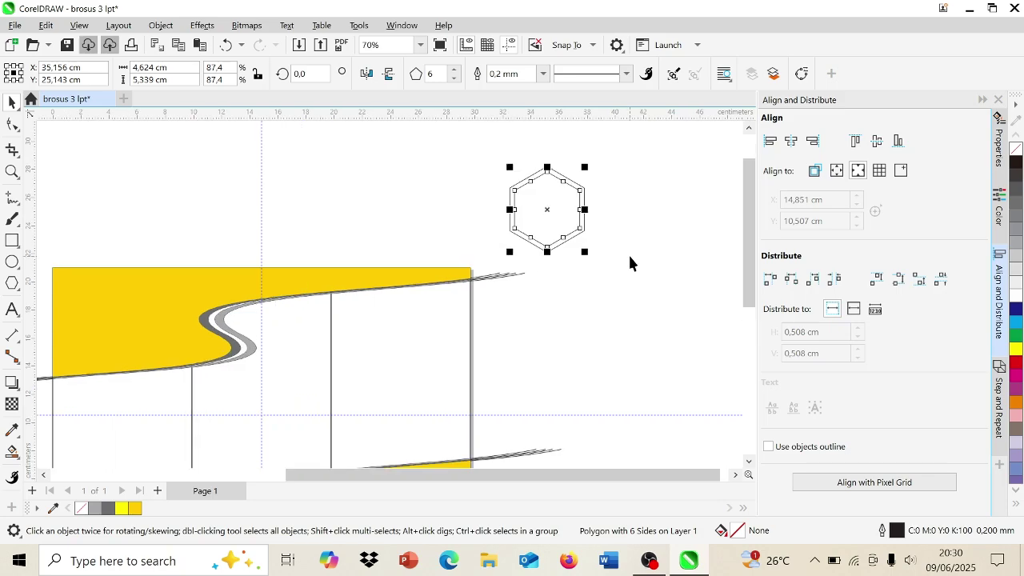
{"action": "left_click_drag", "start_coordinate": [454, 270], "coordinate": [629, 138]}
{"action": "key", "text": "ctrl+g"}
{"action": "left_click", "coordinate": [640, 261]}
{"action": "scroll", "coordinate": [640, 261], "scroll_direction": "up", "scroll_amount": 1}
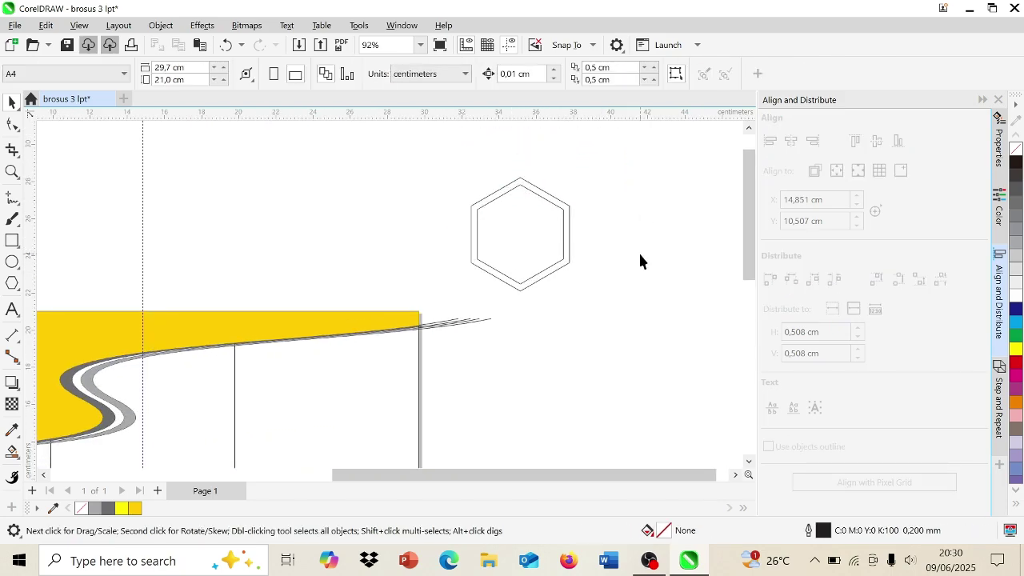
Step and repeat the hexagon group to the right with 7 copies, 0 cm spacing between objects and no vertical offset.
{"action": "left_click", "coordinate": [546, 240]}
{"action": "scroll", "coordinate": [543, 231], "scroll_direction": "right", "scroll_amount": 1}
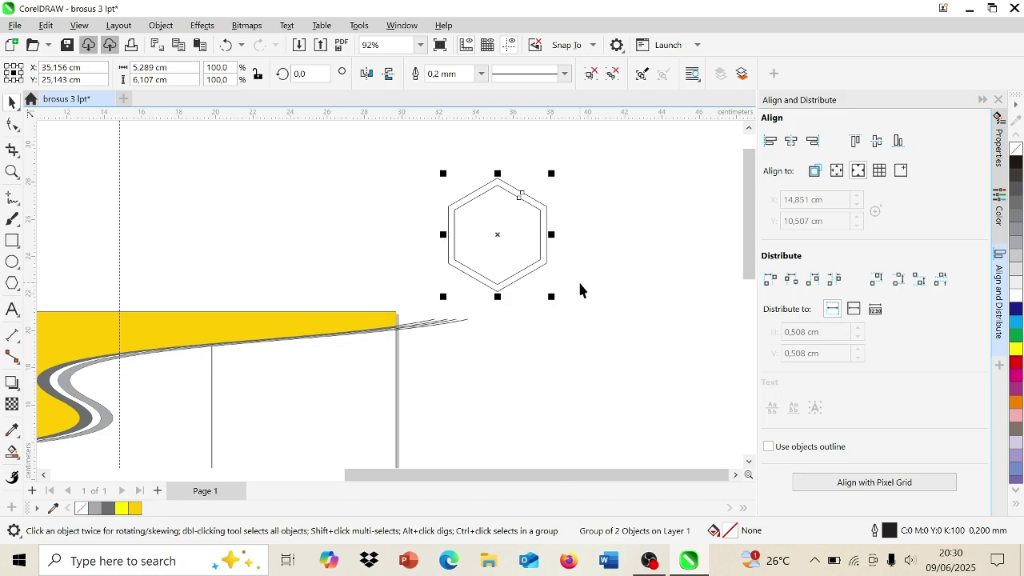
{"action": "scroll", "coordinate": [563, 290], "scroll_direction": "down", "scroll_amount": 4}
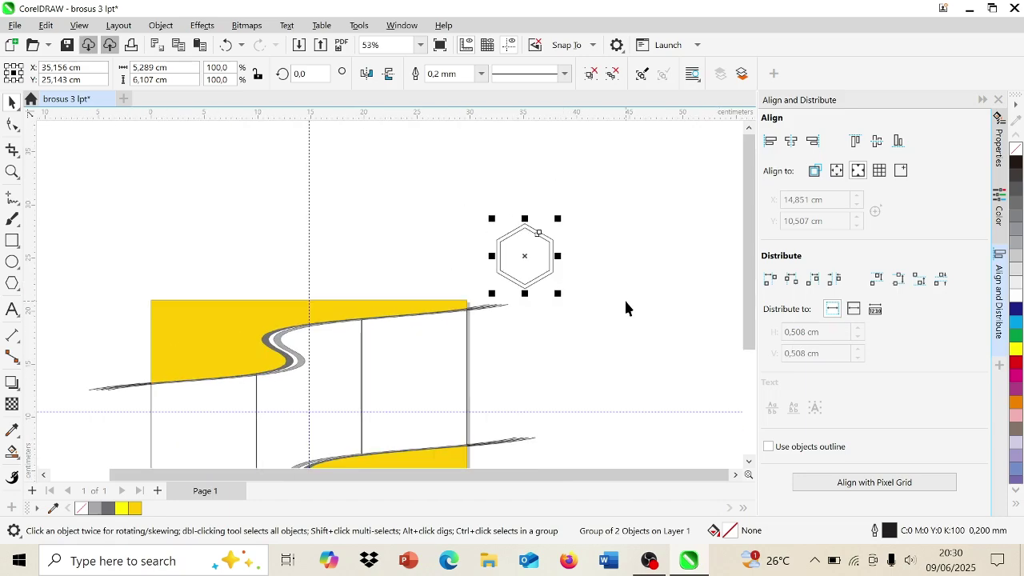
{"action": "left_click", "coordinate": [610, 301]}
{"action": "left_click", "coordinate": [531, 254]}
{"action": "key", "text": "ctrl+shift+d"}
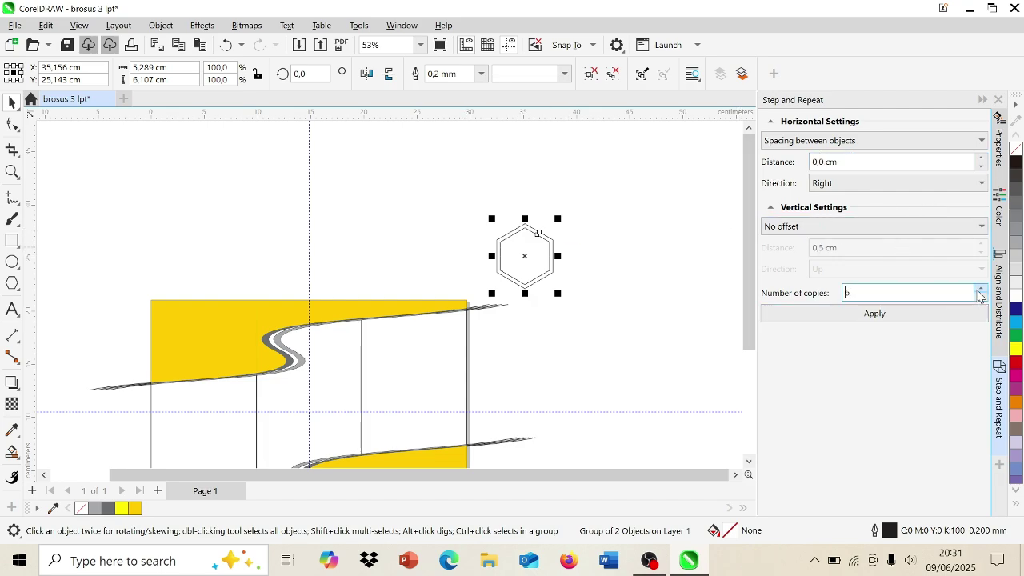
{"action": "left_click", "coordinate": [957, 314]}
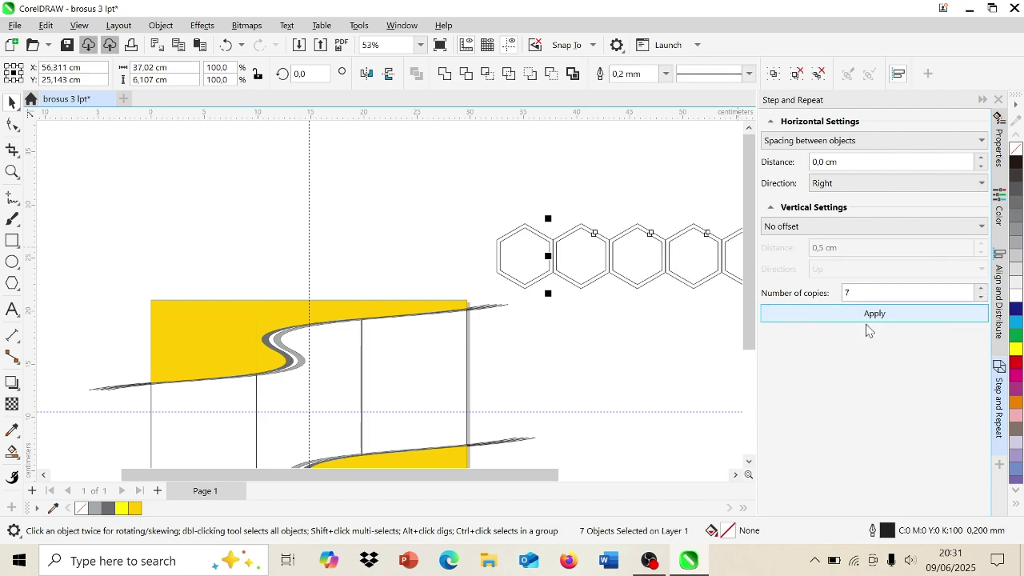
{"action": "scroll", "coordinate": [580, 331], "scroll_direction": "right", "scroll_amount": 3}
{"action": "scroll", "coordinate": [581, 331], "scroll_direction": "down", "scroll_amount": 1}
{"action": "scroll", "coordinate": [581, 331], "scroll_direction": "down", "scroll_amount": 2}
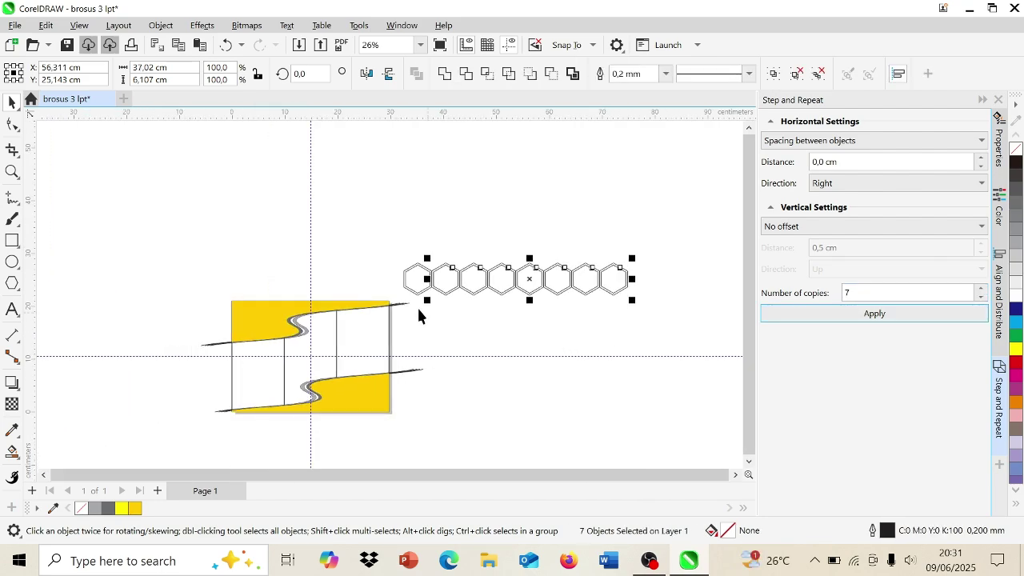
Copy the whole row of eight hexagons up and half a hexagon to the left so the two rows interlock.
{"action": "left_click_drag", "start_coordinate": [385, 228], "coordinate": [653, 315]}
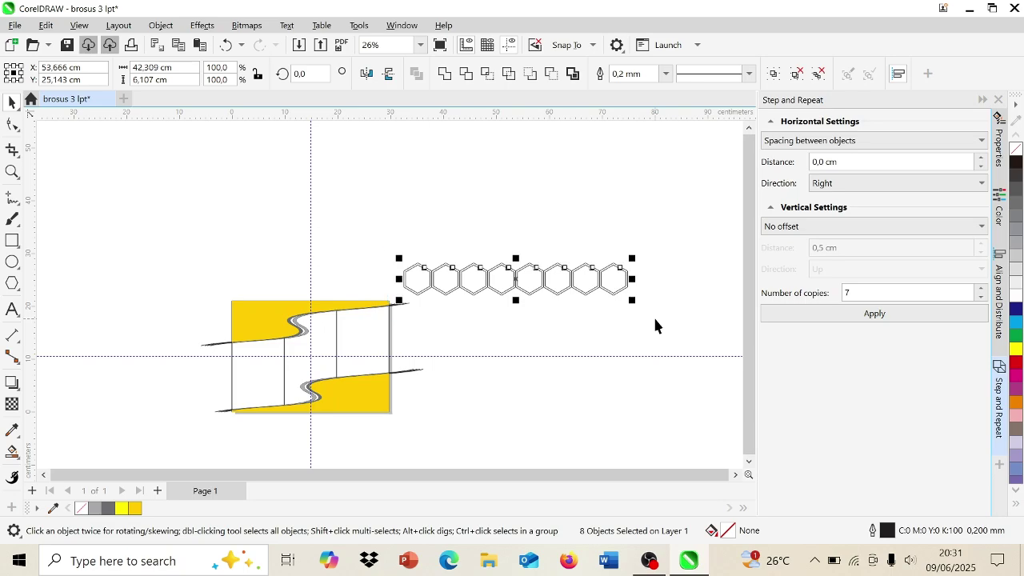
{"action": "scroll", "coordinate": [652, 316], "scroll_direction": "up", "scroll_amount": 3}
{"action": "scroll", "coordinate": [496, 238], "scroll_direction": "left", "scroll_amount": 2}
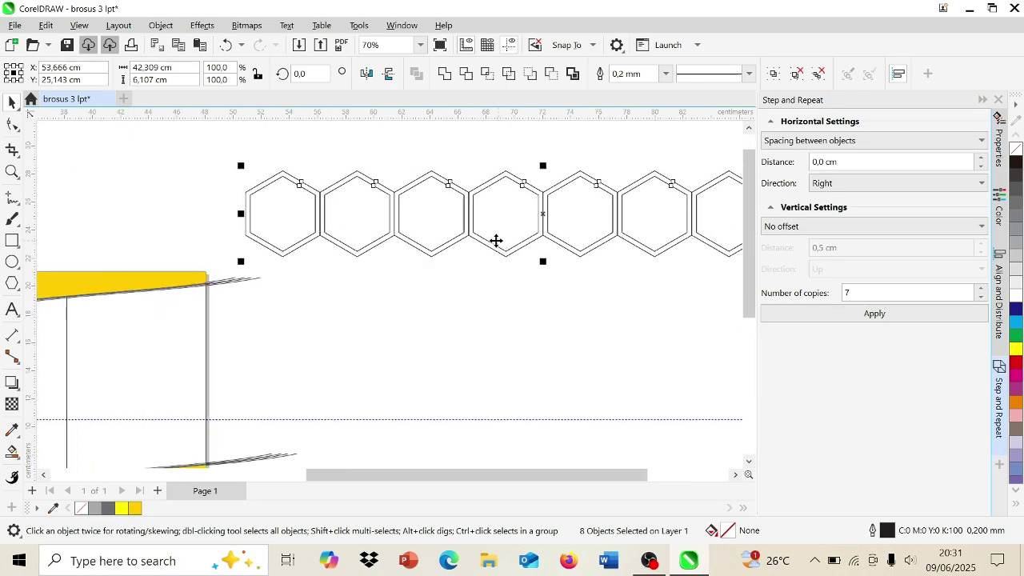
{"action": "scroll", "coordinate": [496, 240], "scroll_direction": "up", "scroll_amount": 1}
{"action": "left_click_drag", "start_coordinate": [469, 252], "coordinate": [432, 192]}
{"action": "scroll", "coordinate": [431, 186], "scroll_direction": "up", "scroll_amount": 3}
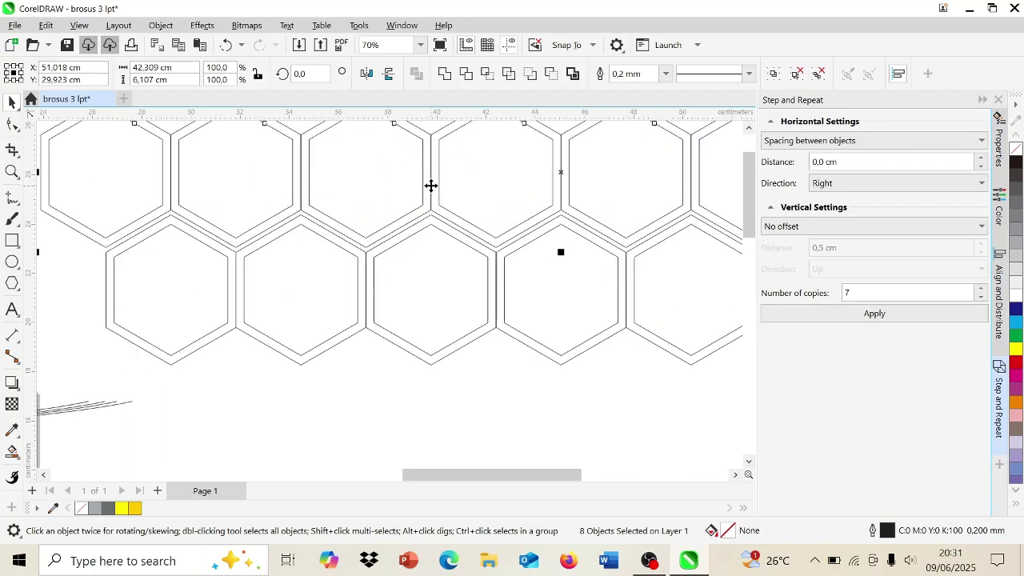
{"action": "scroll", "coordinate": [551, 264], "scroll_direction": "up", "scroll_amount": 2}
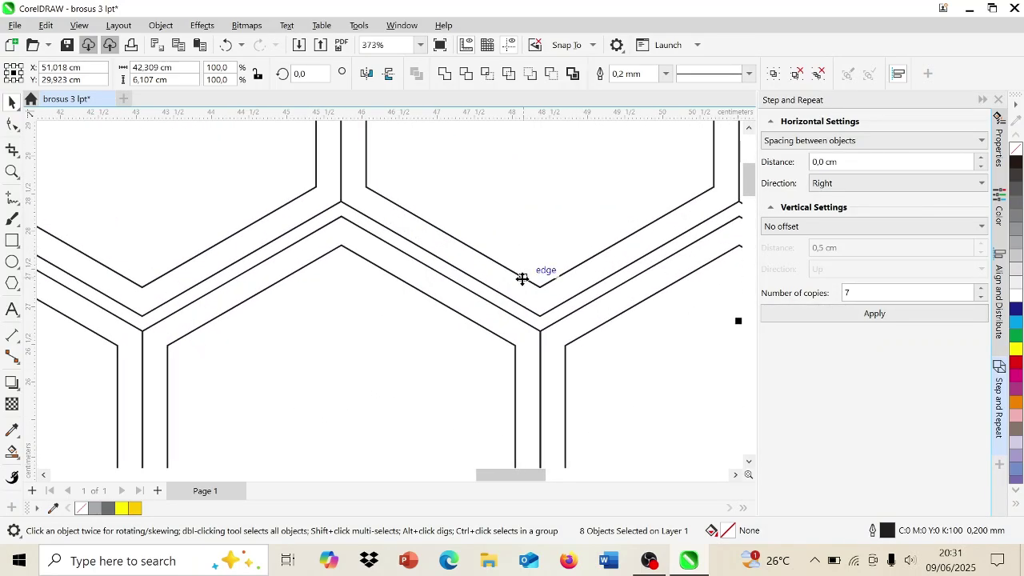
{"action": "scroll", "coordinate": [522, 278], "scroll_direction": "down", "scroll_amount": 5}
Select both hexagon rows and copy them directly above to form four interlocking rows.
{"action": "left_click", "coordinate": [525, 290], "text": "shift"}
{"action": "scroll", "coordinate": [533, 292], "scroll_direction": "up", "scroll_amount": 2}
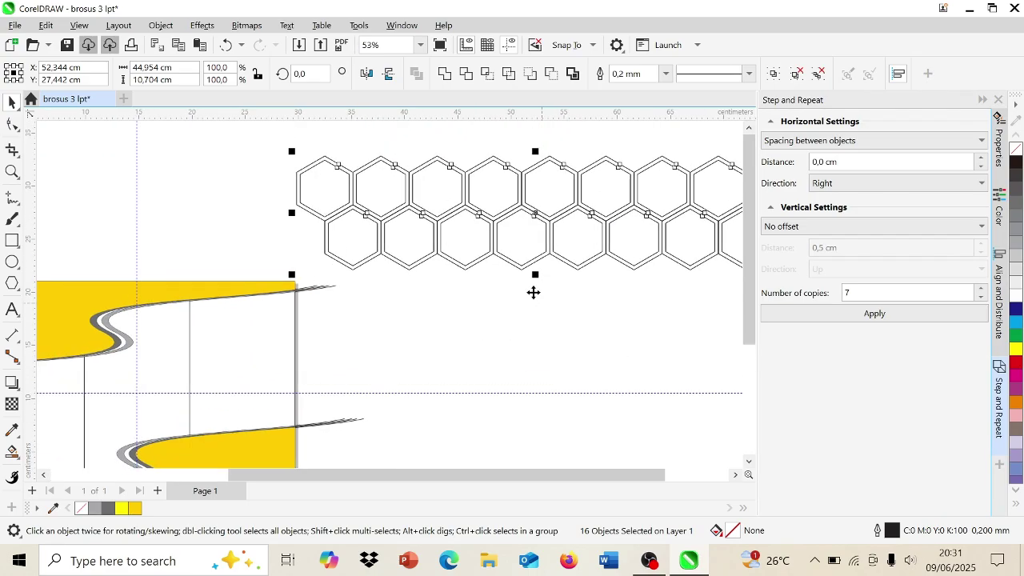
{"action": "scroll", "coordinate": [421, 221], "scroll_direction": "up", "scroll_amount": 5}
{"action": "scroll", "coordinate": [421, 235], "scroll_direction": "up", "scroll_amount": 2}
{"action": "scroll", "coordinate": [293, 311], "scroll_direction": "up", "scroll_amount": 2}
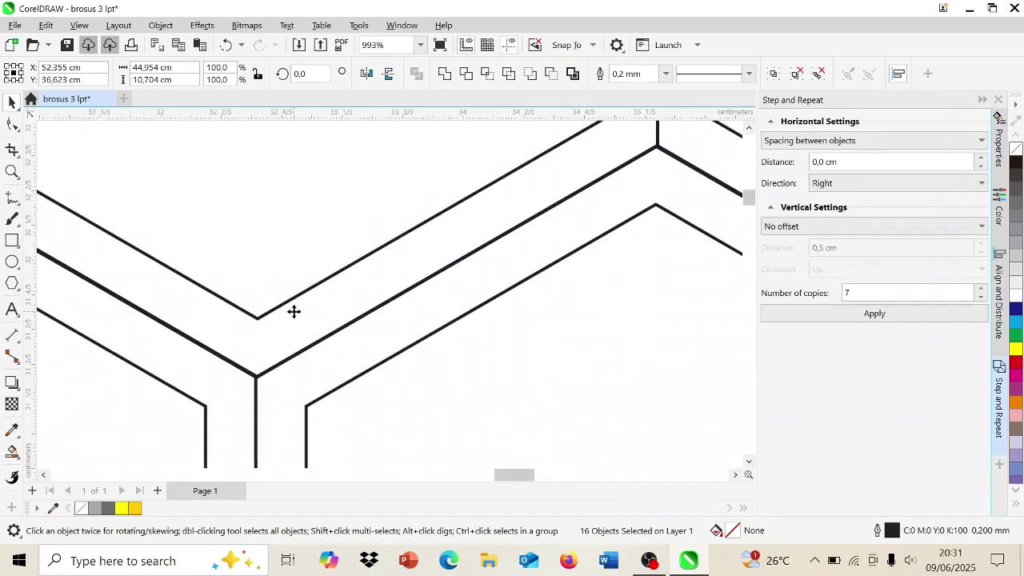
Copy the four interlocking hexagon rows directly above themselves to form eight interlocking rows.
{"action": "scroll", "coordinate": [512, 422], "scroll_direction": "down", "scroll_amount": 9}
{"action": "key", "text": "ctrl+d"}
{"action": "scroll", "coordinate": [331, 320], "scroll_direction": "up", "scroll_amount": 6}
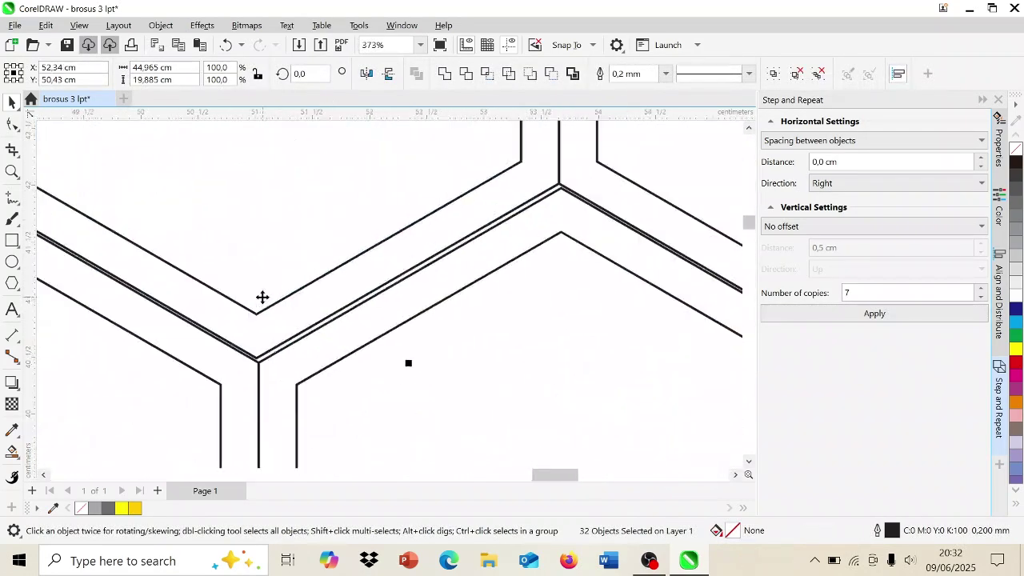
Copy the eight-row hexagon block to the right and align its edge so it interlocks with the original block.
{"action": "scroll", "coordinate": [262, 297], "scroll_direction": "down", "scroll_amount": 8}
{"action": "key", "text": "ctrl+d"}
{"action": "scroll", "coordinate": [412, 324], "scroll_direction": "up", "scroll_amount": 3}
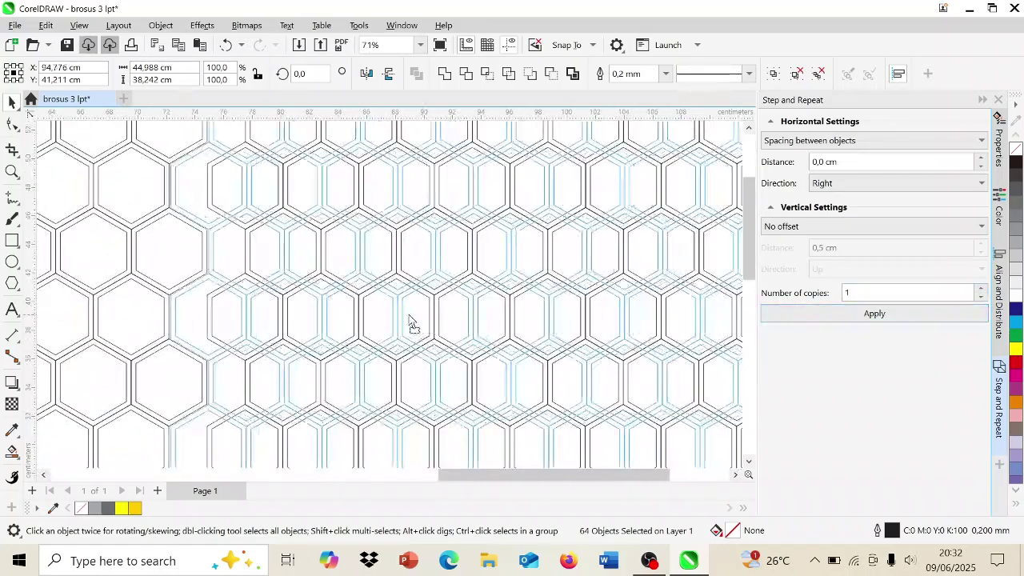
{"action": "scroll", "coordinate": [408, 324], "scroll_direction": "up", "scroll_amount": 3}
{"action": "left_click", "coordinate": [480, 334], "text": "ctrl"}
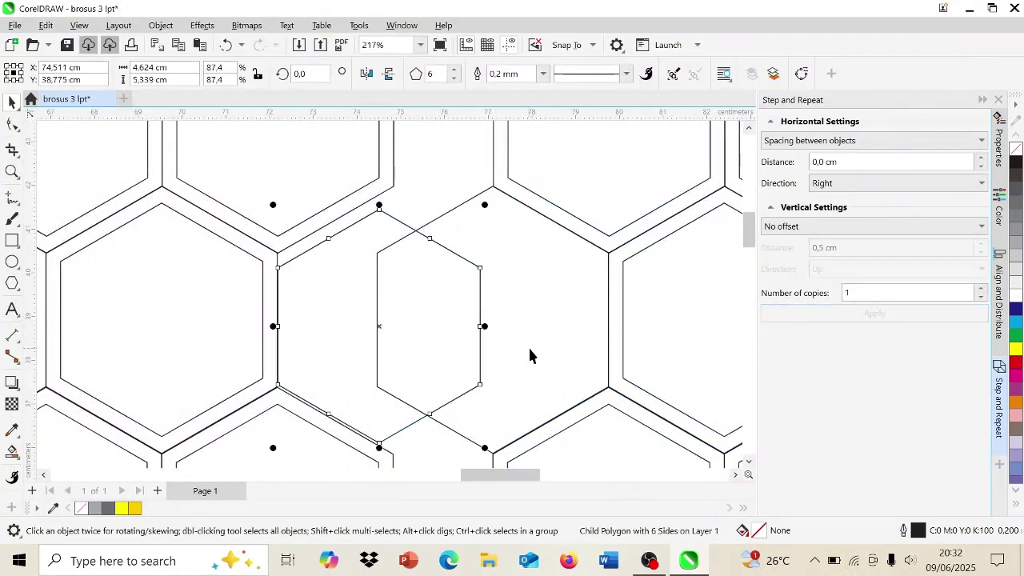
{"action": "scroll", "coordinate": [530, 355], "scroll_direction": "down", "scroll_amount": 5}
{"action": "left_click", "coordinate": [503, 176]}
{"action": "scroll", "coordinate": [498, 283], "scroll_direction": "up", "scroll_amount": 4}
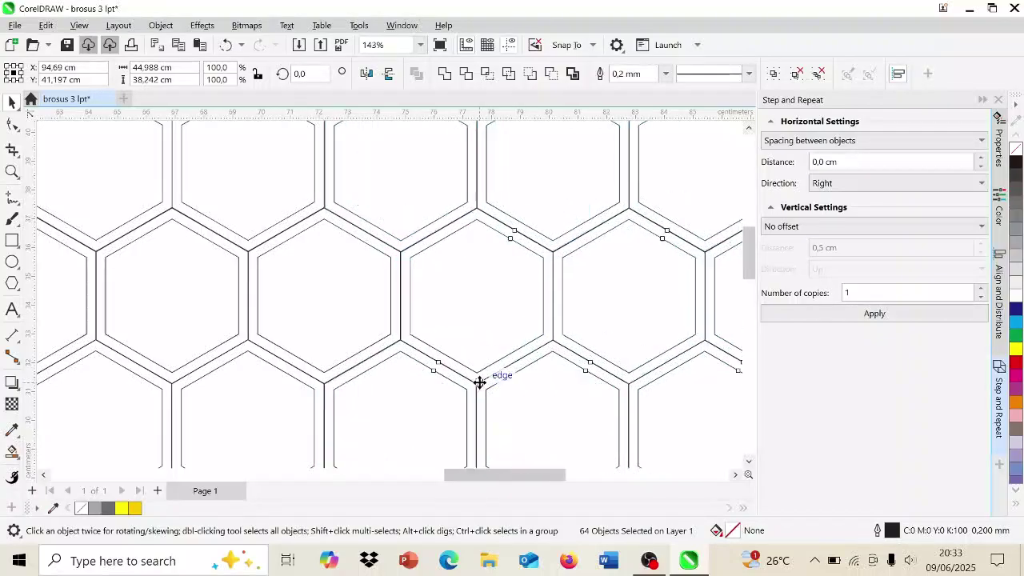
{"action": "scroll", "coordinate": [479, 382], "scroll_direction": "down", "scroll_amount": 5}
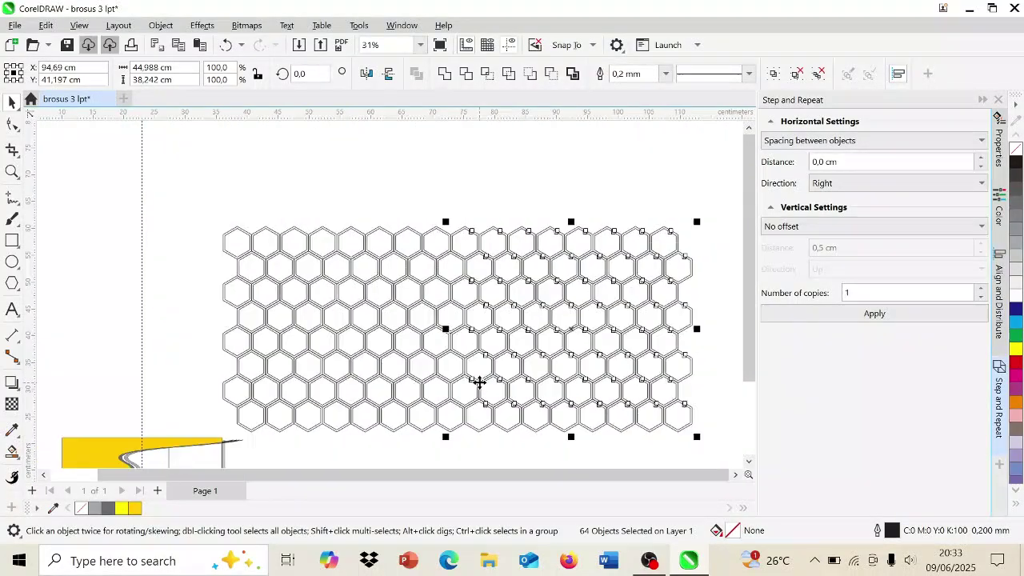
Select both hexagon blocks together and group them into one honeycomb pattern.
{"action": "scroll", "coordinate": [479, 382], "scroll_direction": "down", "scroll_amount": 1}
{"action": "left_click_drag", "start_coordinate": [665, 434], "coordinate": [614, 418]}
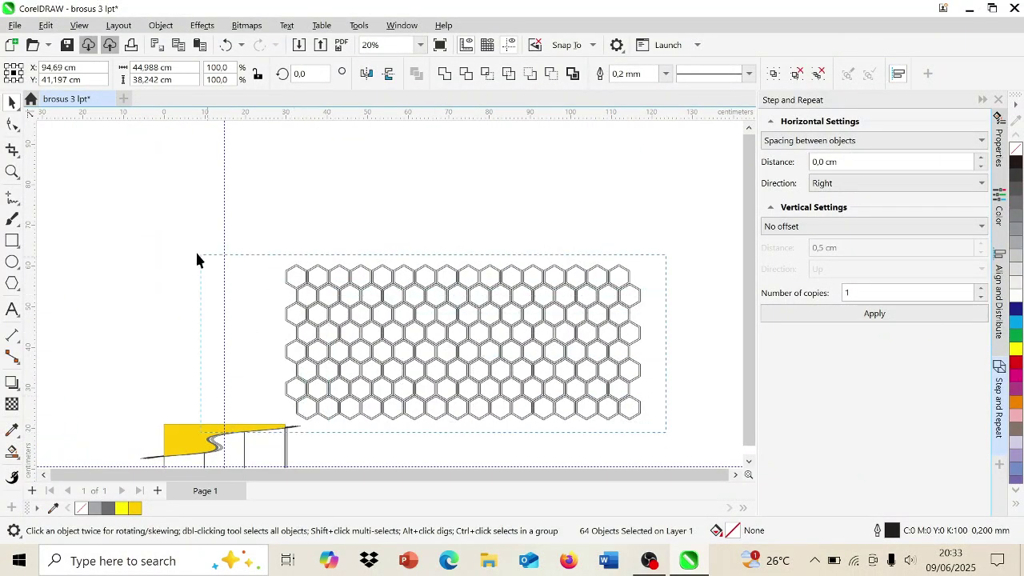
{"action": "left_click_drag", "start_coordinate": [197, 259], "coordinate": [199, 255]}
{"action": "key", "text": "ctrl+g"}
{"action": "scroll", "coordinate": [258, 232], "scroll_direction": "down", "scroll_amount": 1}
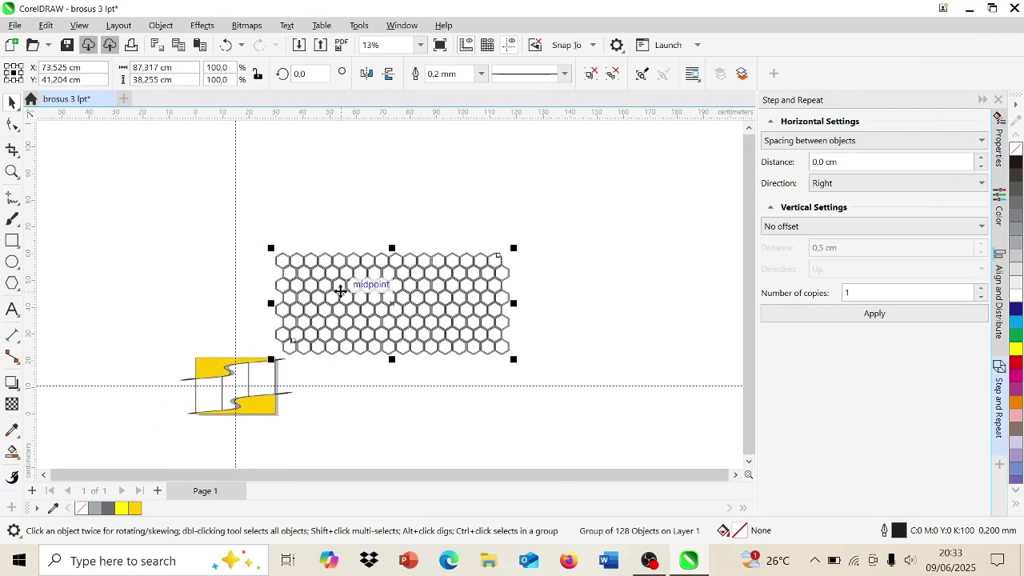
Scale the honeycomb group down proportionally to 46.9%, about 40.9 cm wide, and keep it beside the brochure page.
{"action": "scroll", "coordinate": [341, 291], "scroll_direction": "up", "scroll_amount": 1}
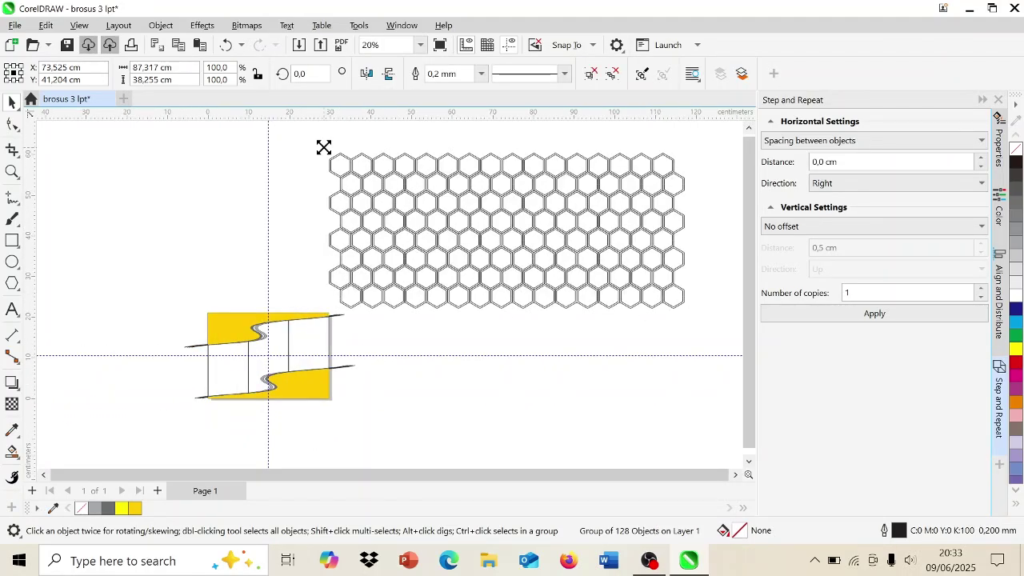
{"action": "left_click_drag", "start_coordinate": [323, 147], "coordinate": [450, 219]}
{"action": "left_click_drag", "start_coordinate": [604, 280], "coordinate": [486, 317]}
{"action": "scroll", "coordinate": [486, 316], "scroll_direction": "up", "scroll_amount": 2}
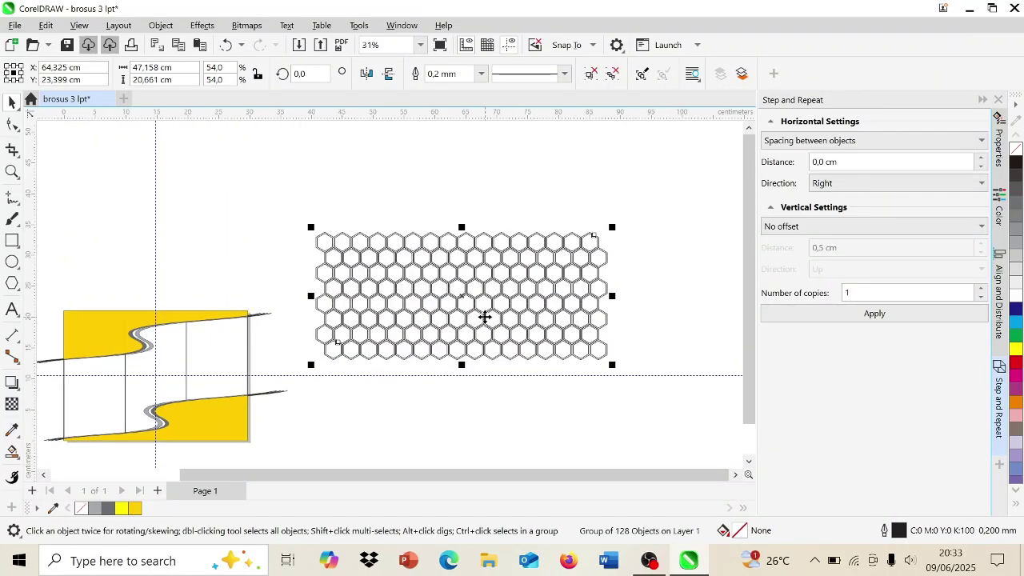
{"action": "left_click_drag", "start_coordinate": [287, 209], "coordinate": [323, 231]}
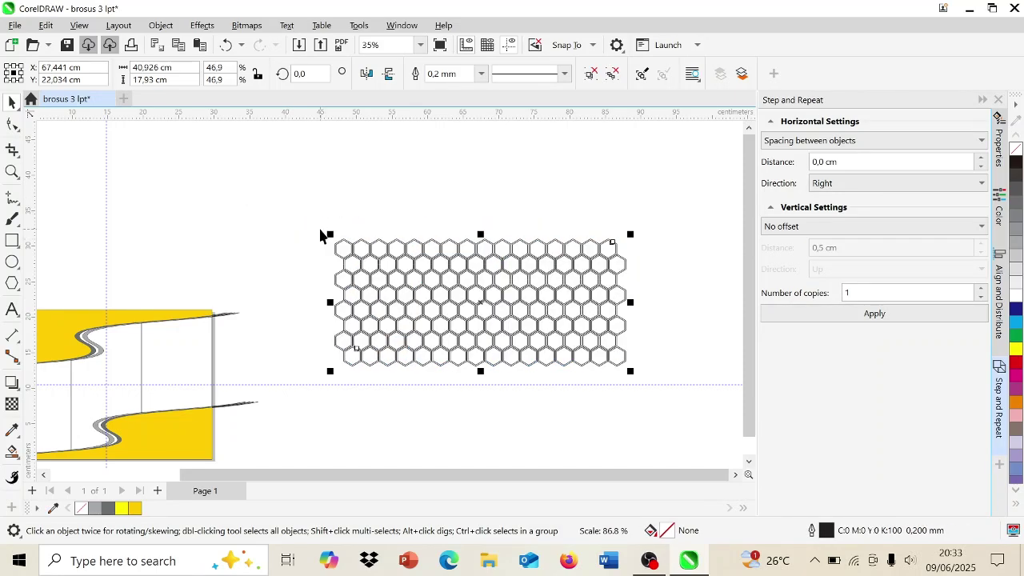
Place a copy of the honeycomb group below the original, to the lower right of the brochure page.
{"action": "scroll", "coordinate": [320, 232], "scroll_direction": "left", "scroll_amount": 3}
{"action": "scroll", "coordinate": [320, 232], "scroll_direction": "down", "scroll_amount": 2}
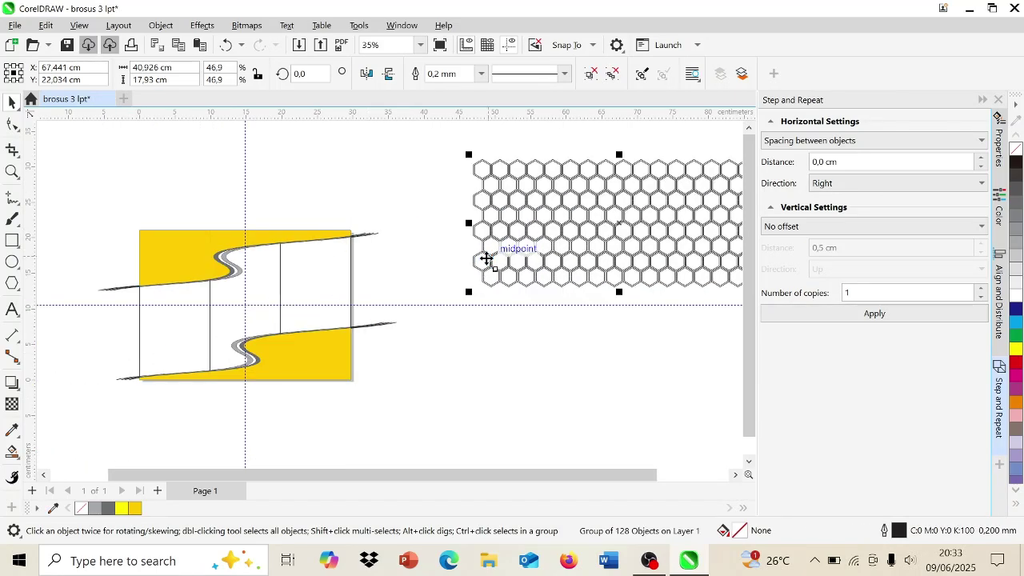
{"action": "left_click_drag", "start_coordinate": [486, 258], "coordinate": [511, 434]}
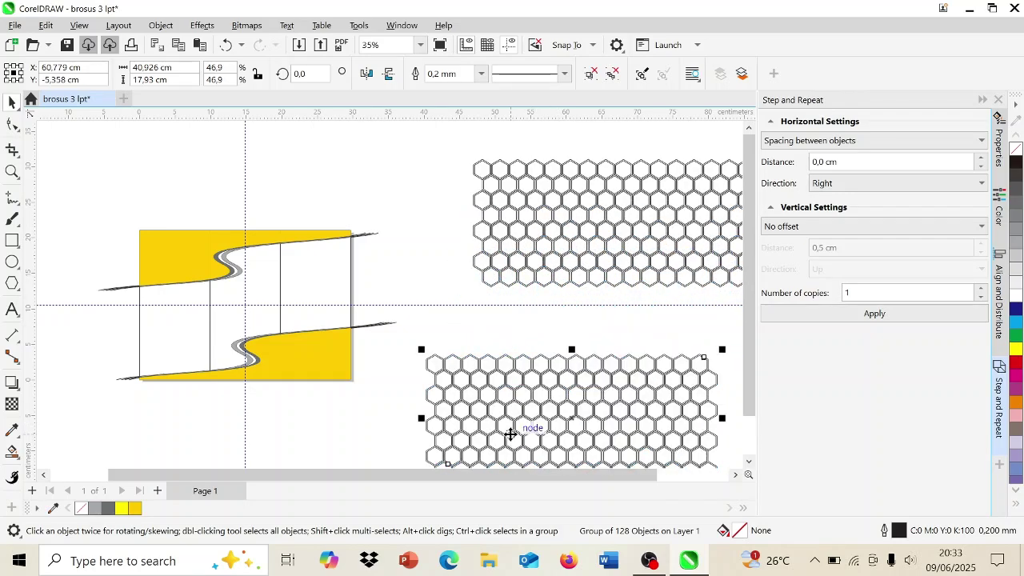
{"action": "right_click", "coordinate": [461, 412]}
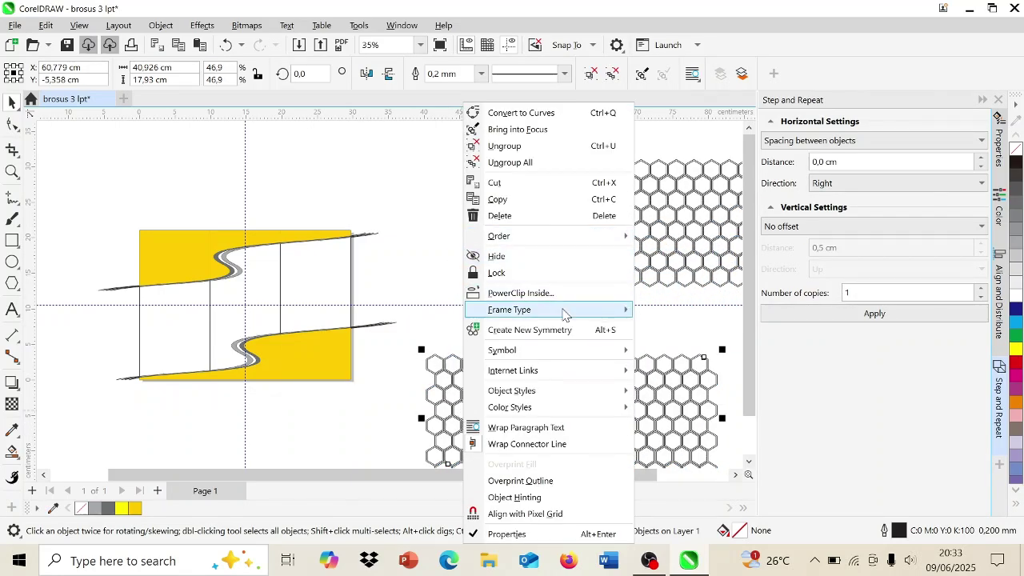
{"action": "left_click", "coordinate": [537, 298]}
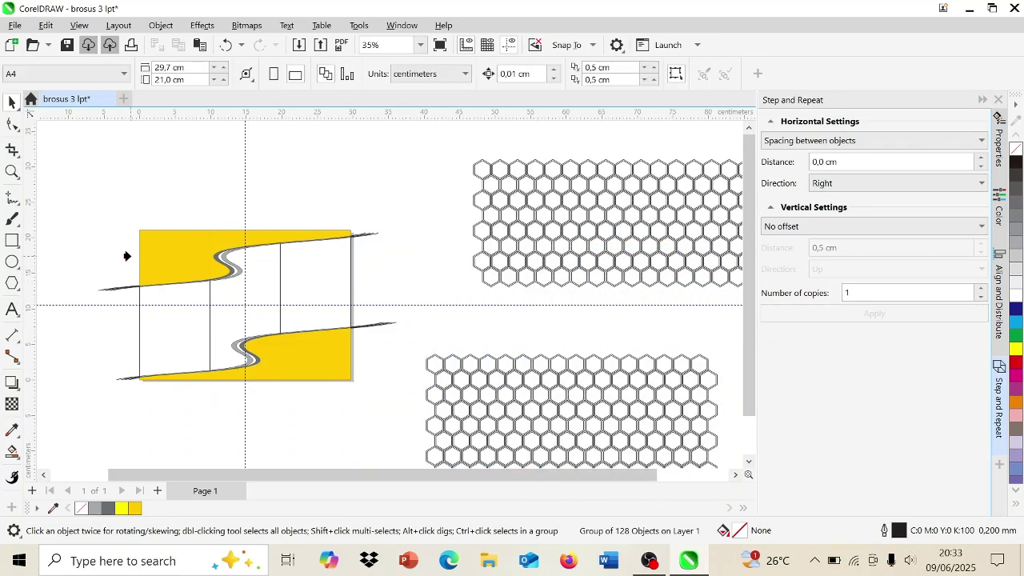
{"action": "left_click", "coordinate": [184, 263]}
{"action": "key", "text": "ctrl+z"}
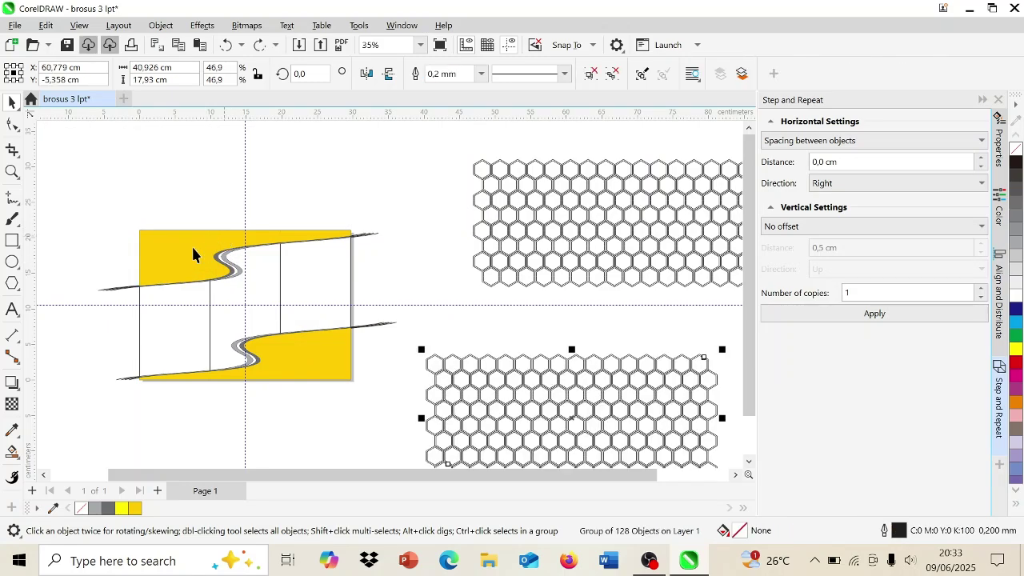
Select the three yellow pieces of the upper wavy band and group them.
{"action": "left_click", "coordinate": [229, 238], "text": "shift"}
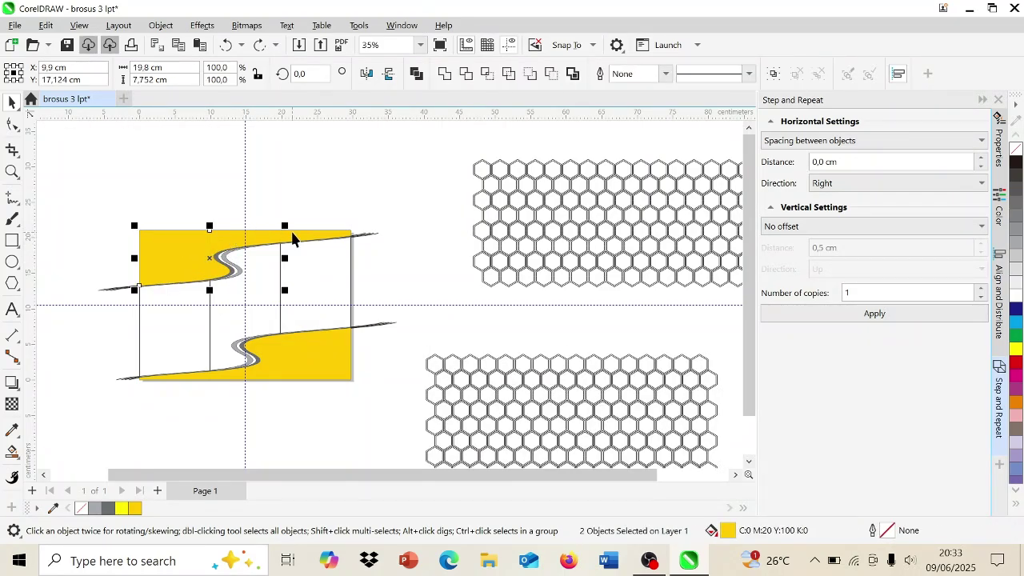
{"action": "left_click", "coordinate": [292, 232], "text": "shift"}
{"action": "key", "text": "ctrl+g"}
PowerClip the lower honeycomb copy inside the grouped upper yellow band.
{"action": "left_click", "coordinate": [517, 423]}
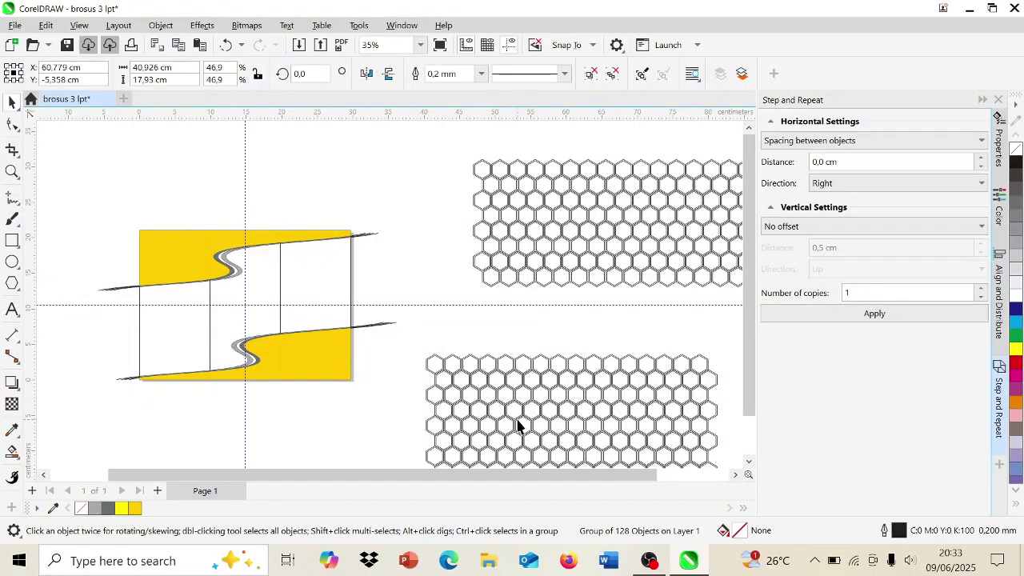
{"action": "right_click", "coordinate": [516, 423]}
{"action": "left_click", "coordinate": [596, 292]}
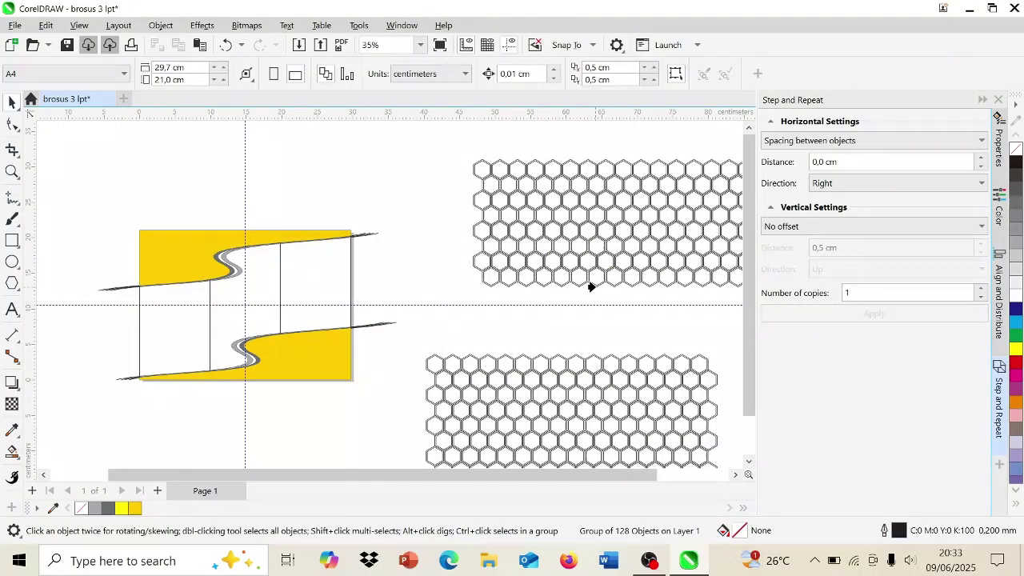
{"action": "left_click", "coordinate": [152, 246]}
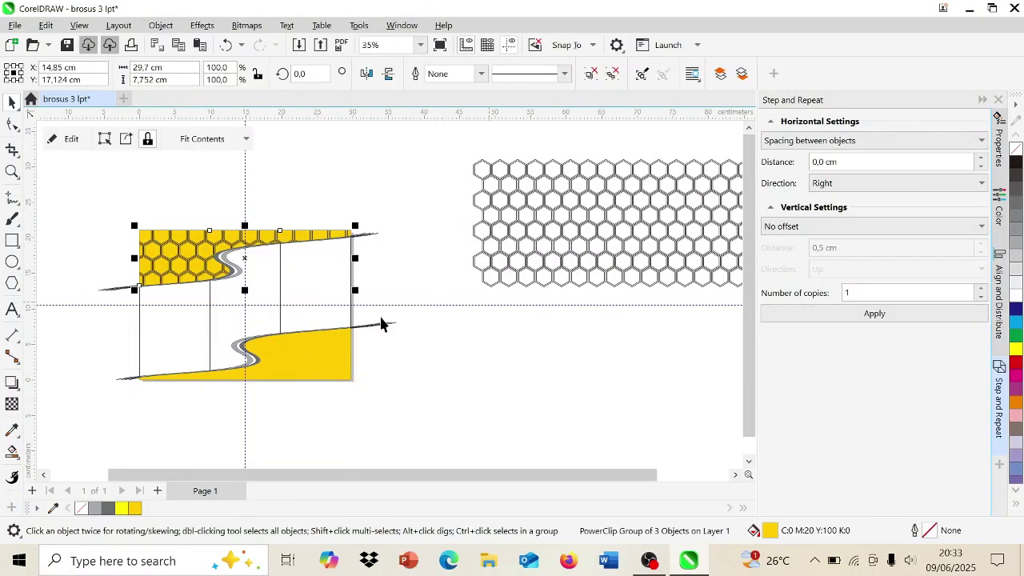
Select the three yellow pieces of the lower wavy band and group them.
{"action": "left_click", "coordinate": [334, 355]}
{"action": "left_click", "coordinate": [260, 378], "text": "shift"}
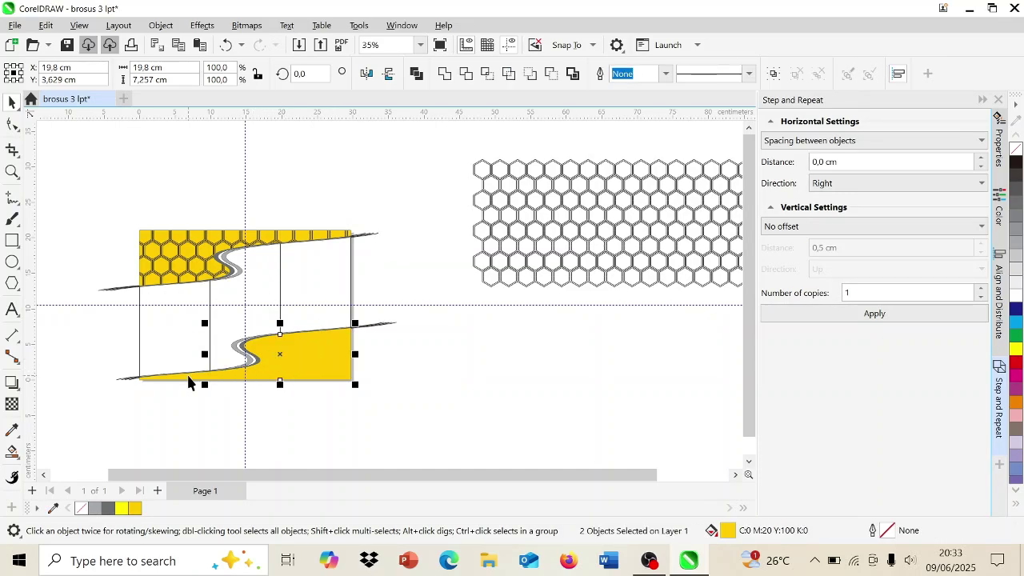
{"action": "left_click", "coordinate": [189, 380], "text": "shift"}
{"action": "key", "text": "ctrl+g"}
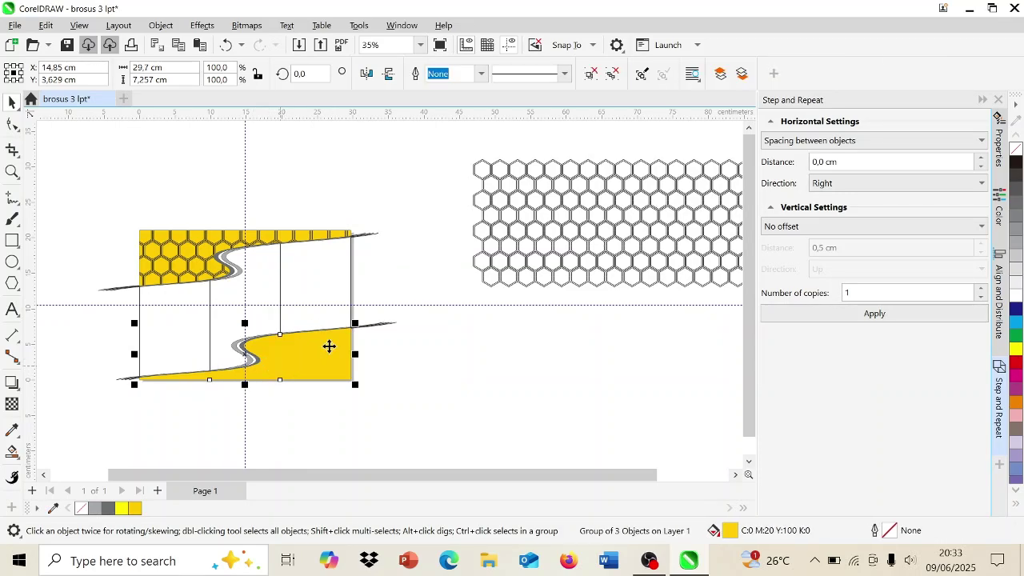
PowerClip the remaining honeycomb group inside the grouped lower yellow band.
{"action": "left_click", "coordinate": [539, 254]}
{"action": "scroll", "coordinate": [528, 252], "scroll_direction": "right", "scroll_amount": 2}
{"action": "right_click", "coordinate": [526, 258]}
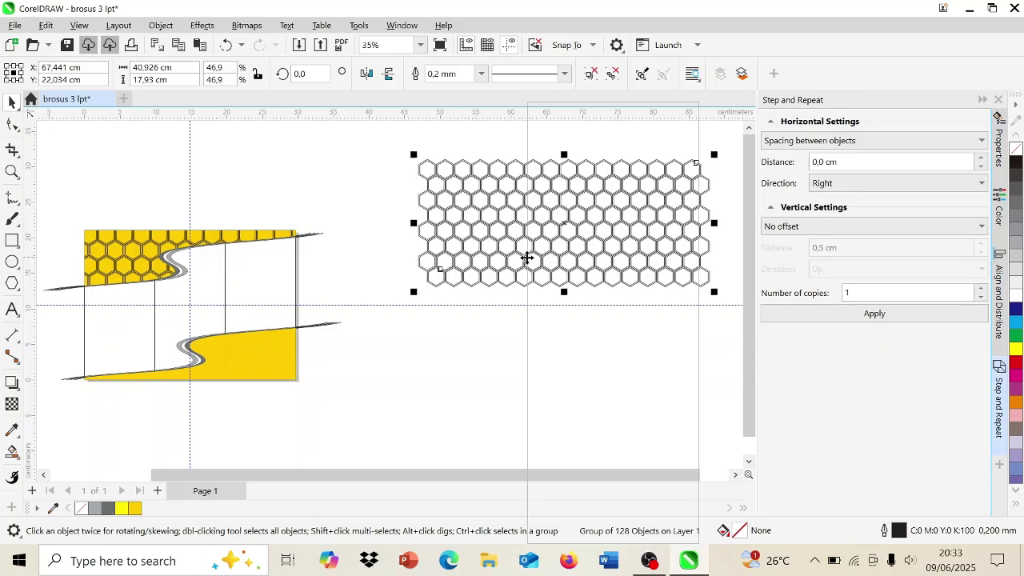
{"action": "left_click", "coordinate": [615, 296]}
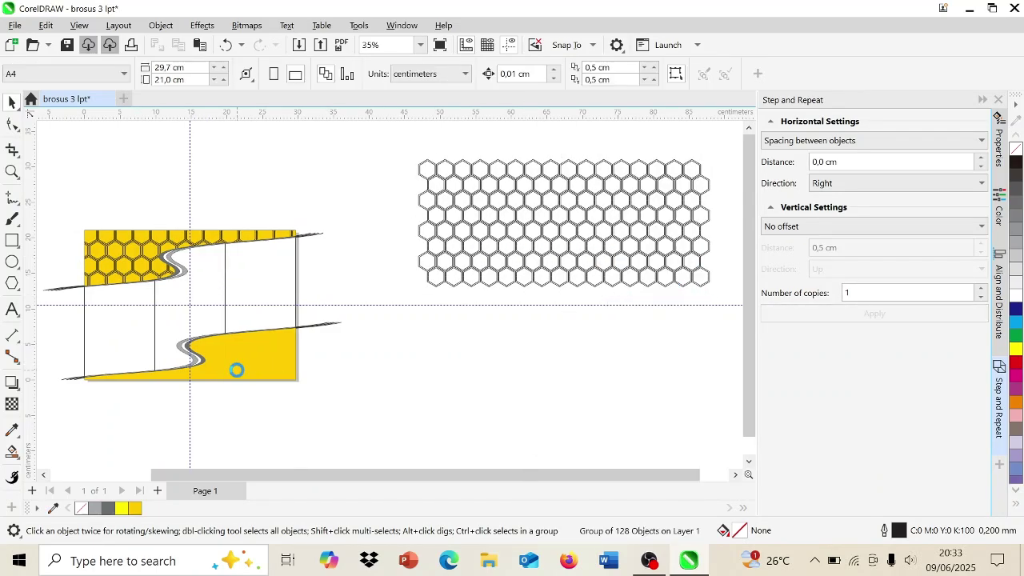
{"action": "scroll", "coordinate": [353, 362], "scroll_direction": "left", "scroll_amount": 6}
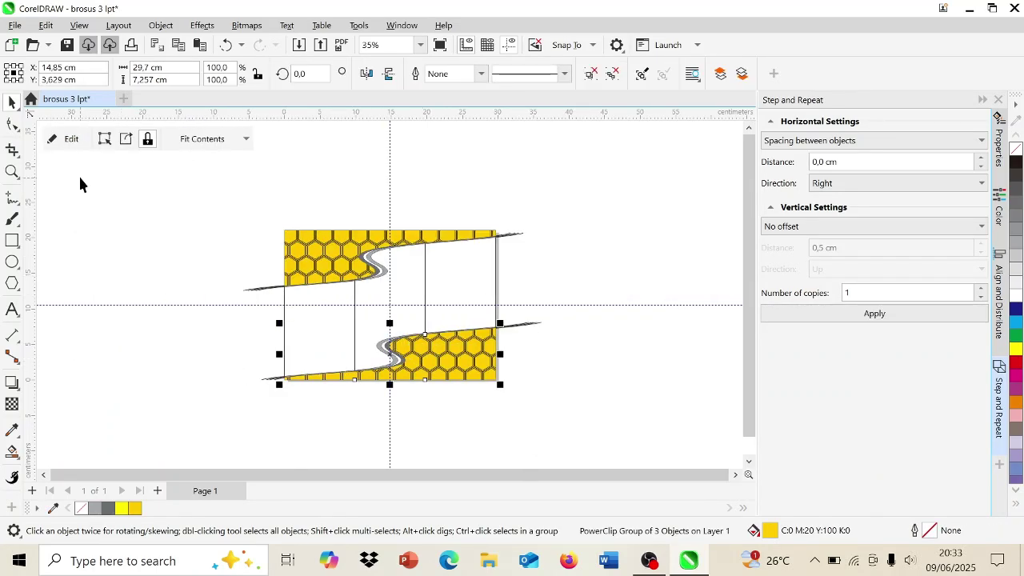
Edit the lower band's PowerClip contents, scaling the honeycomb to about 35.3% and positioning it to cover the band, and finish editing.
{"action": "left_click", "coordinate": [70, 138]}
{"action": "left_click", "coordinate": [270, 293]}
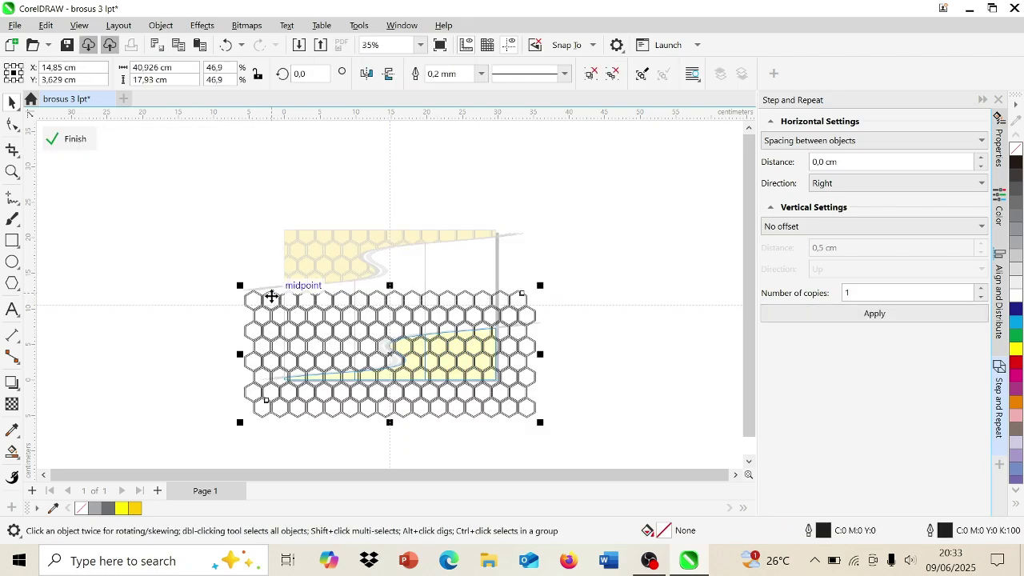
{"action": "left_click_drag", "start_coordinate": [236, 284], "coordinate": [304, 328]}
{"action": "left_click_drag", "start_coordinate": [460, 412], "coordinate": [400, 395]}
{"action": "scroll", "coordinate": [399, 395], "scroll_direction": "up", "scroll_amount": 2}
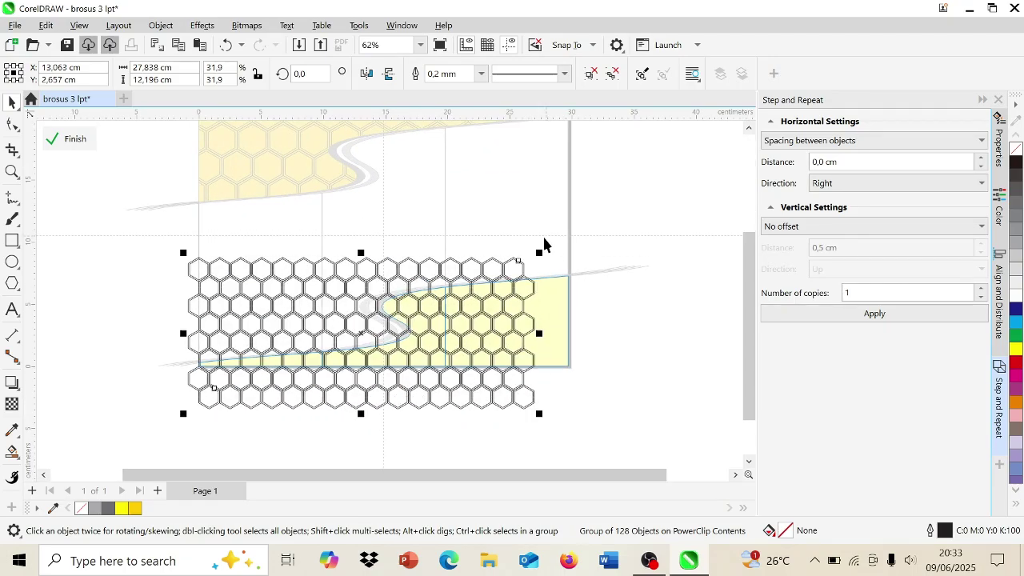
{"action": "left_click_drag", "start_coordinate": [538, 250], "coordinate": [585, 235]}
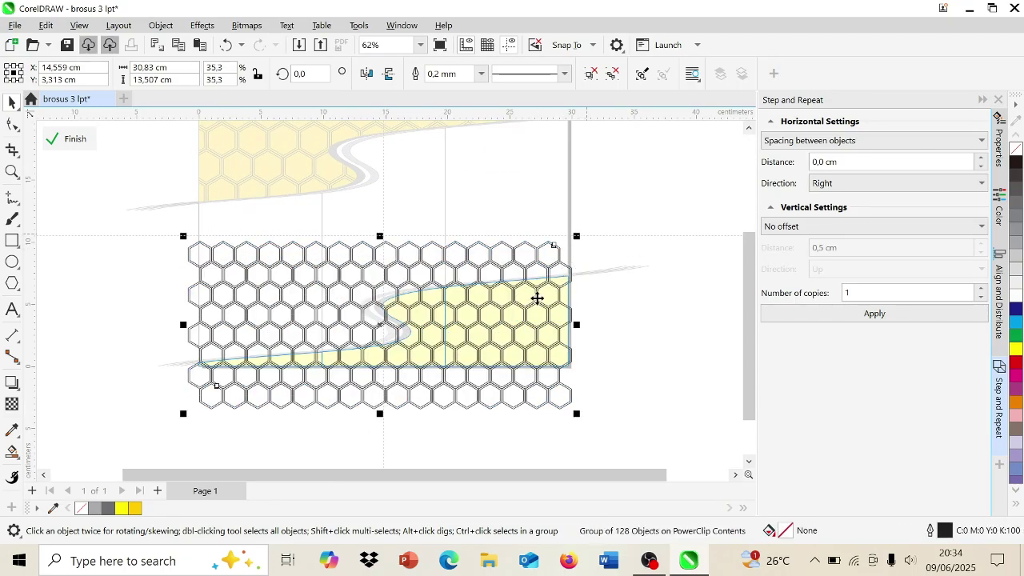
{"action": "left_click", "coordinate": [623, 367]}
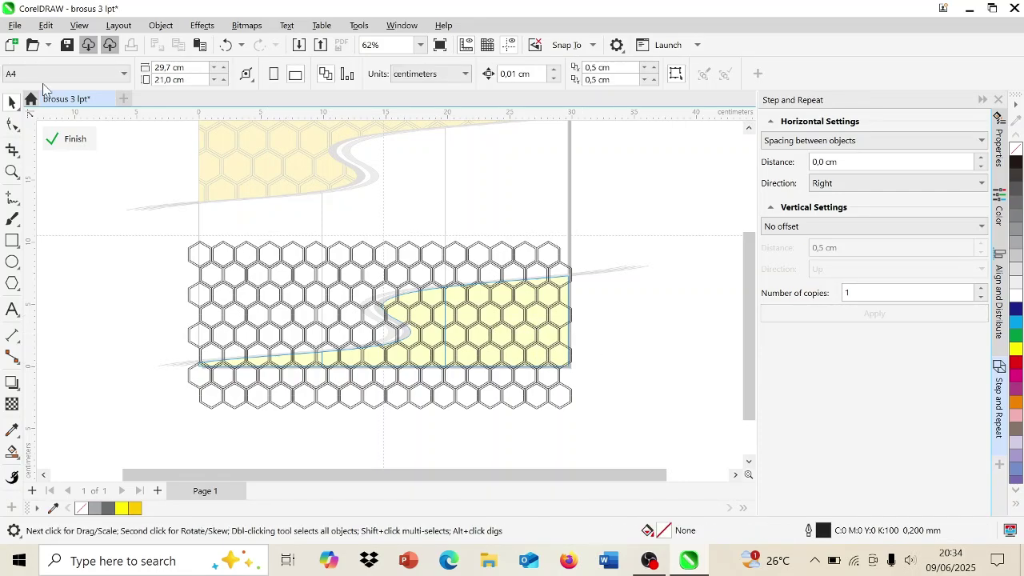
{"action": "left_click", "coordinate": [87, 140]}
Open the upper band's PowerClip contents, scale the honeycomb to about 33.6% and move it over the band.
{"action": "scroll", "coordinate": [326, 258], "scroll_direction": "up", "scroll_amount": 2}
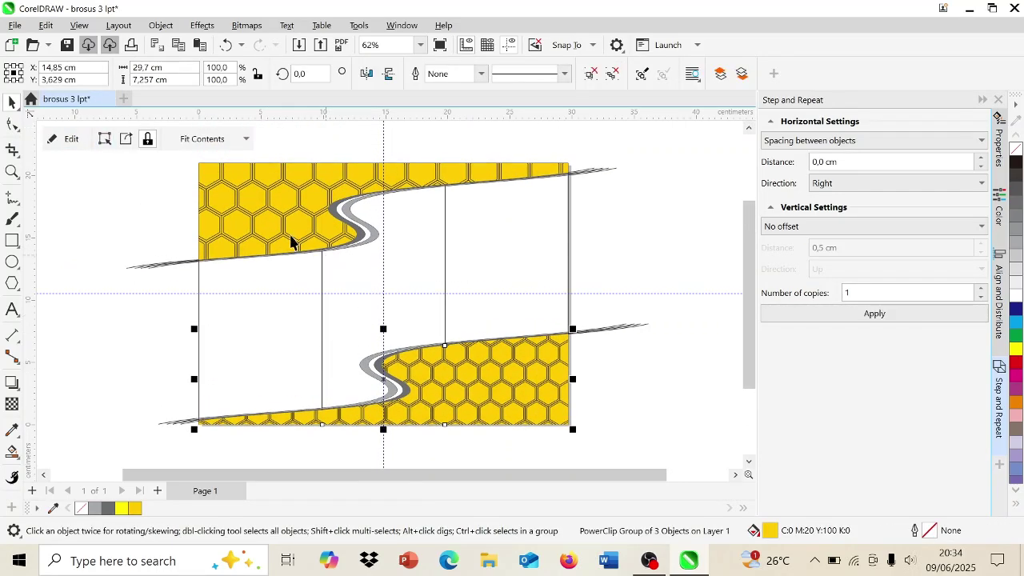
{"action": "left_click", "coordinate": [69, 138]}
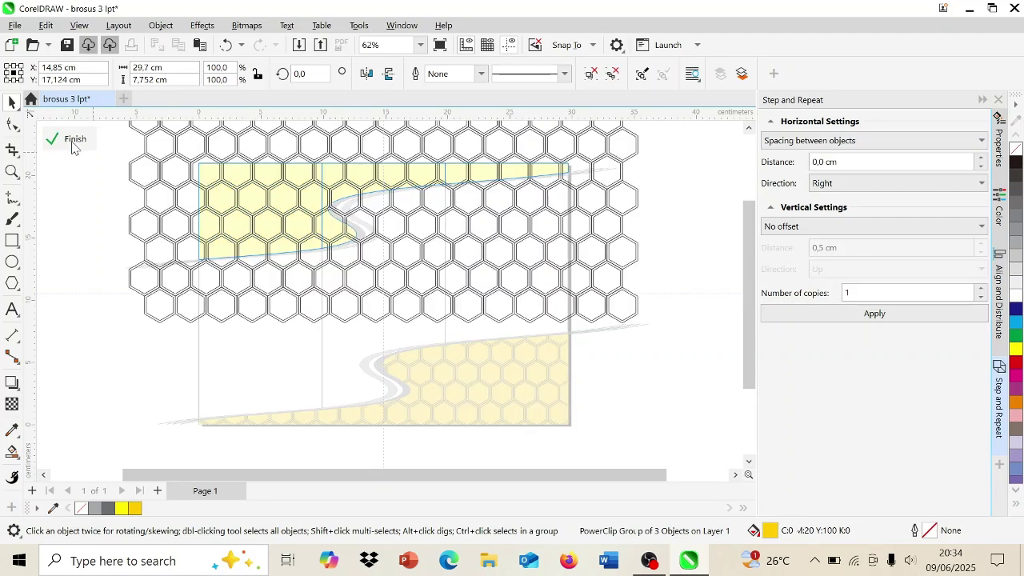
{"action": "scroll", "coordinate": [264, 253], "scroll_direction": "down", "scroll_amount": 1}
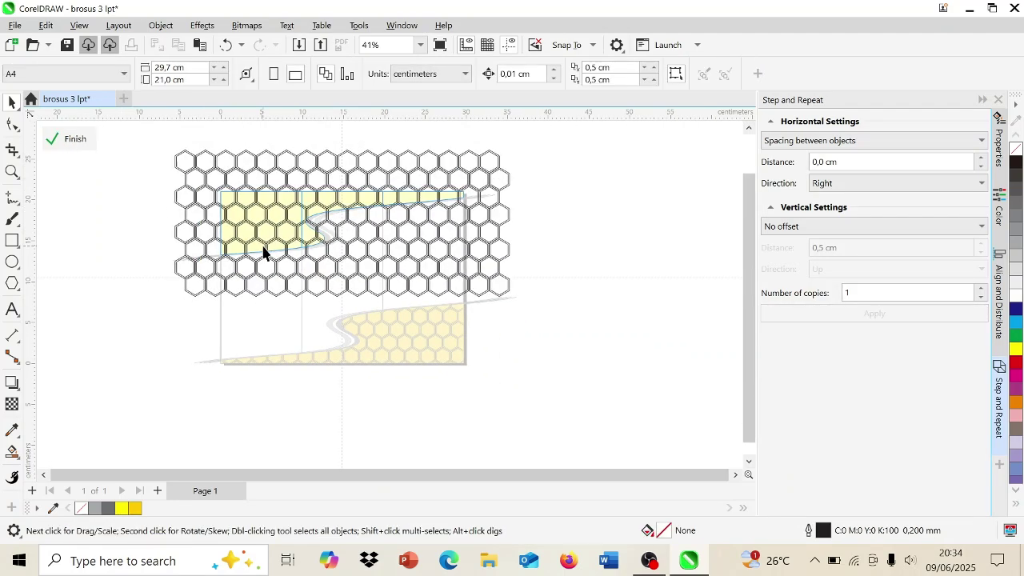
{"action": "left_click", "coordinate": [264, 248]}
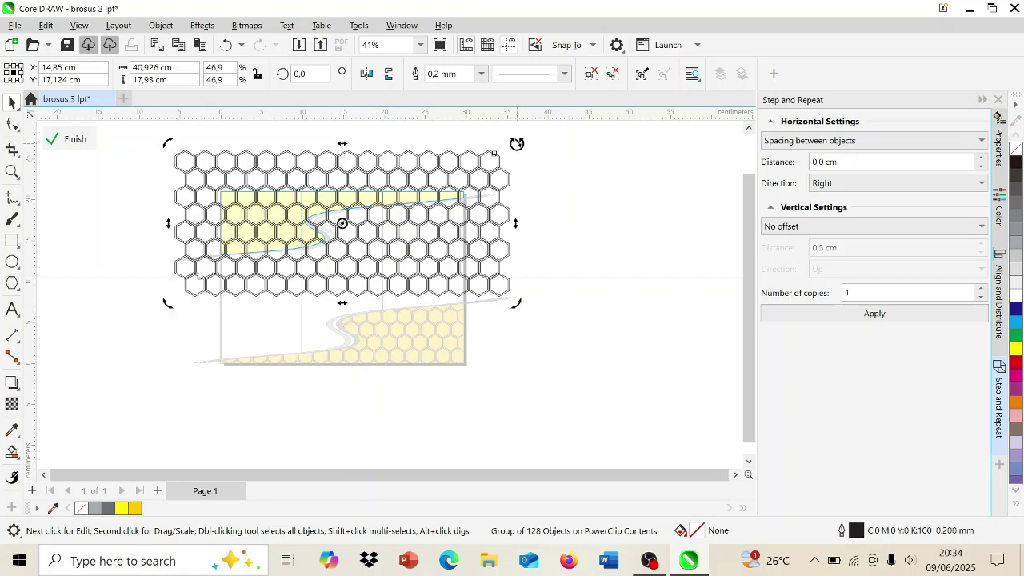
{"action": "left_click", "coordinate": [459, 184]}
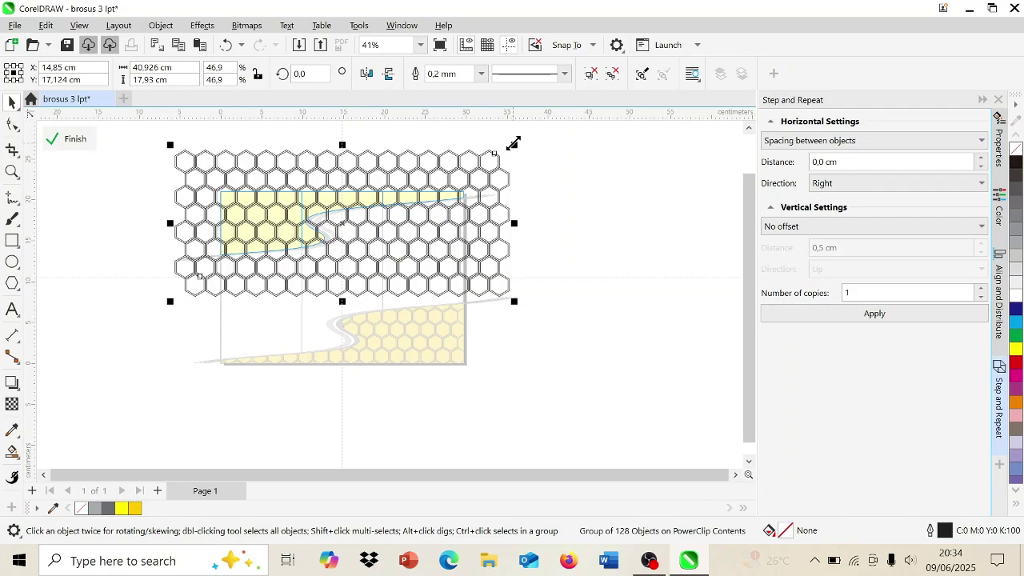
{"action": "left_click_drag", "start_coordinate": [514, 143], "coordinate": [456, 192]}
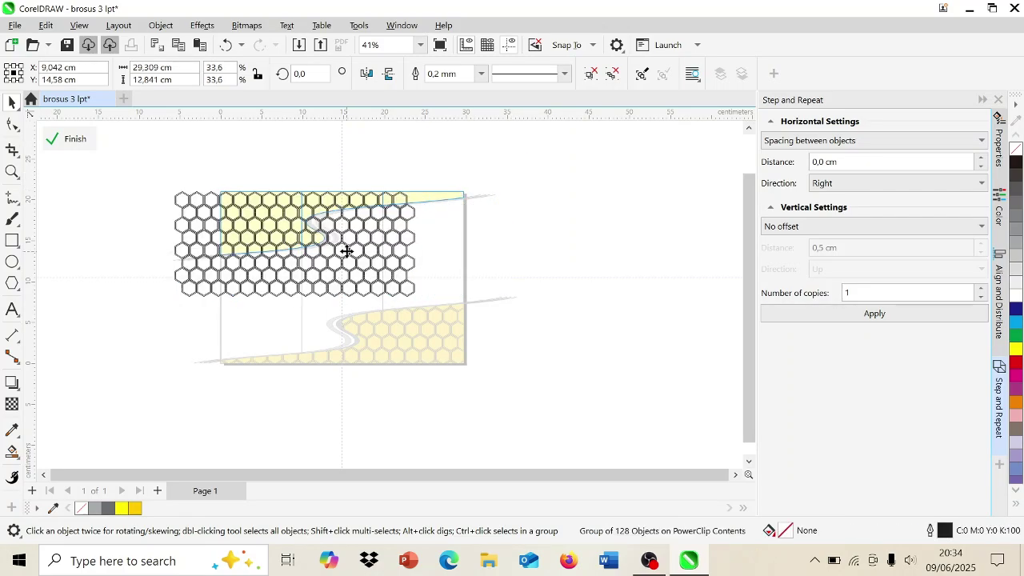
{"action": "left_click_drag", "start_coordinate": [346, 251], "coordinate": [388, 229]}
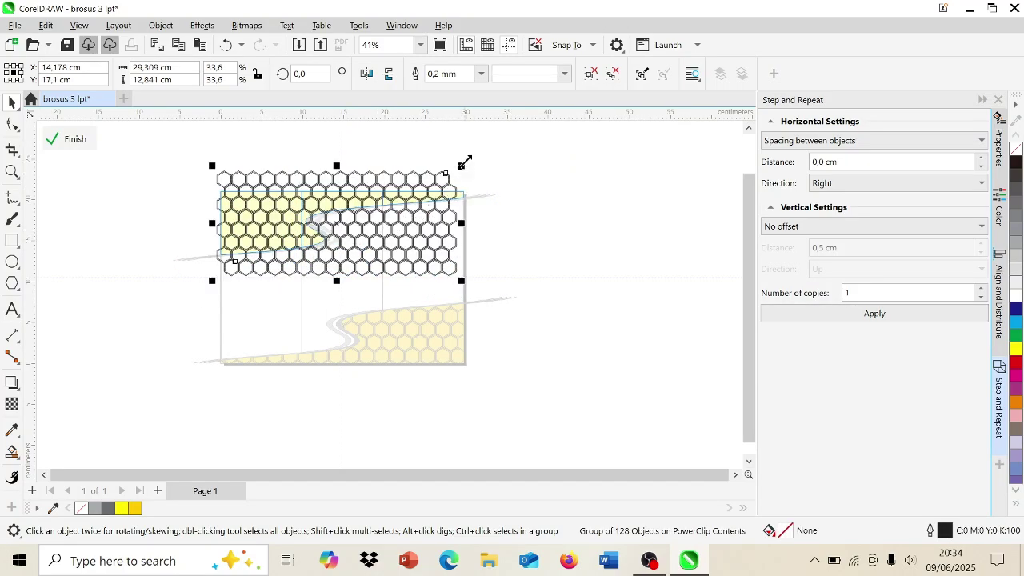
Rotate the honeycomb about 13.2°, fit it over the upper band at about 35.2% scale, and finish editing the contents.
{"action": "left_click", "coordinate": [418, 192]}
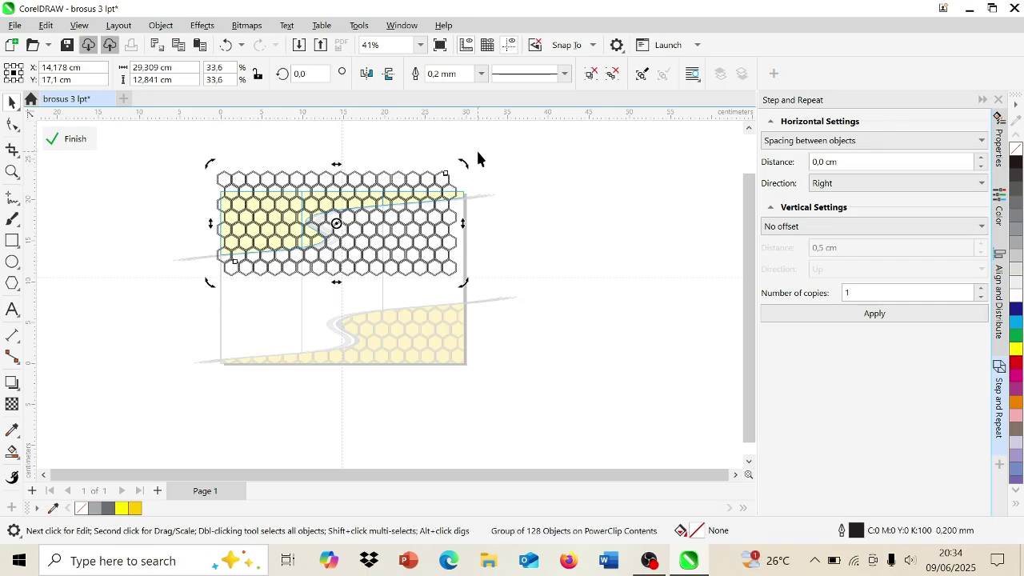
{"action": "left_click_drag", "start_coordinate": [467, 160], "coordinate": [444, 143]}
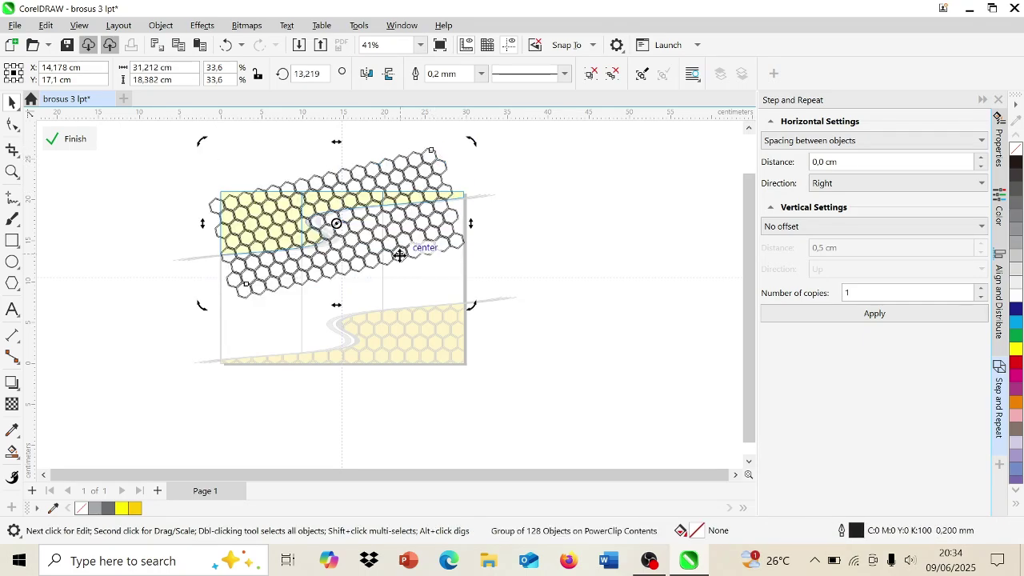
{"action": "left_click_drag", "start_coordinate": [397, 255], "coordinate": [390, 241]}
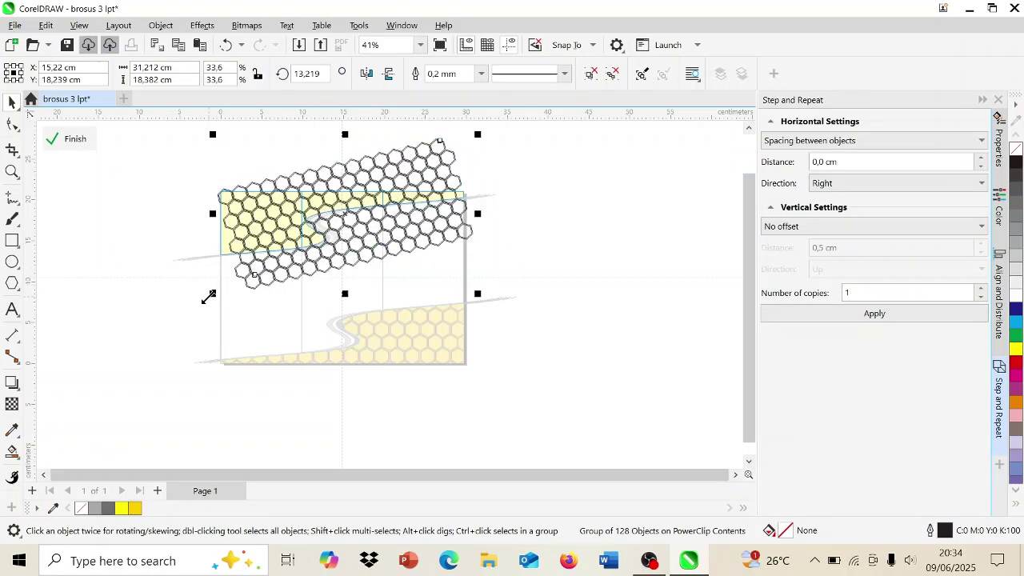
{"action": "left_click_drag", "start_coordinate": [208, 296], "coordinate": [198, 312]}
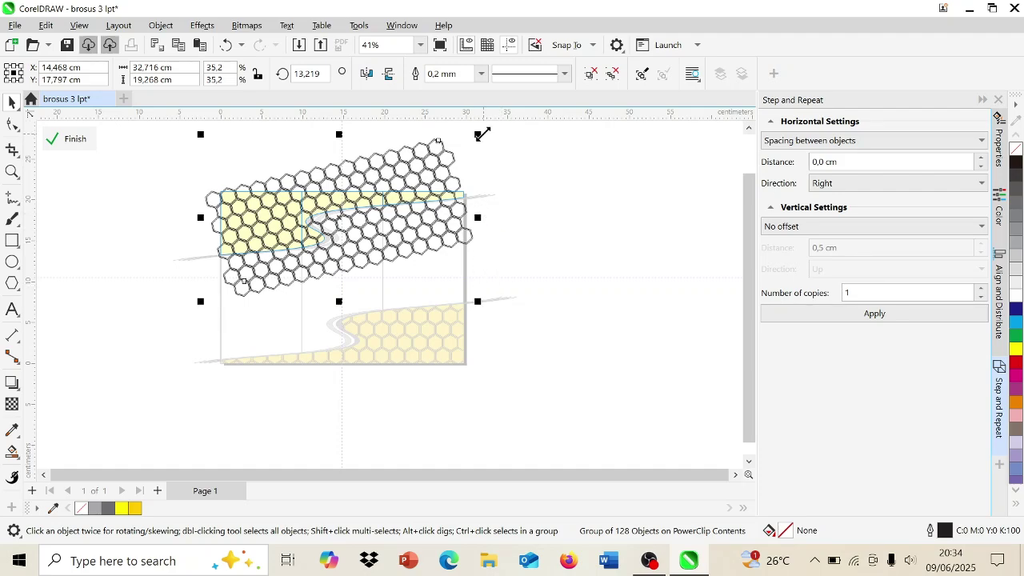
{"action": "left_click", "coordinate": [542, 288]}
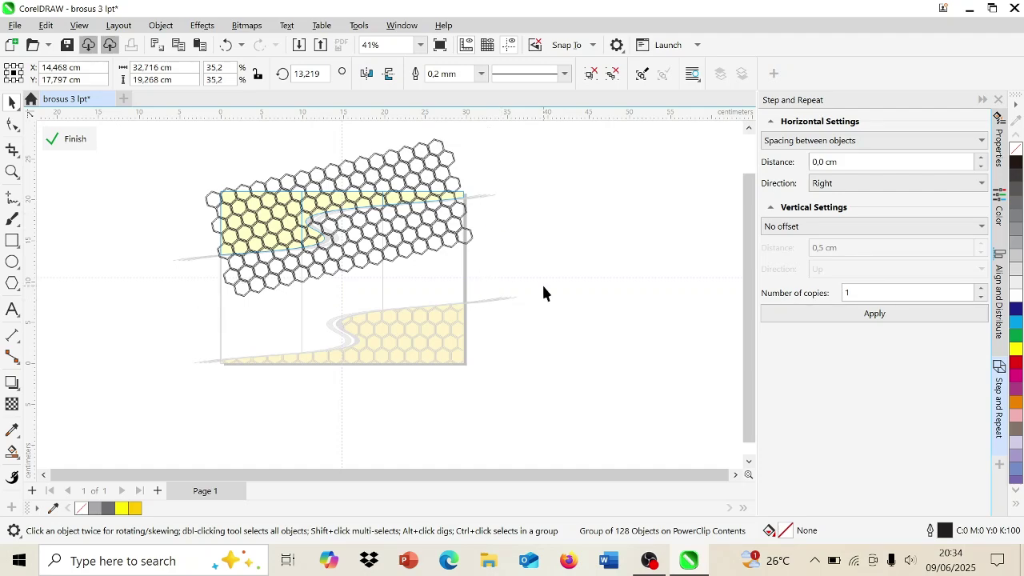
{"action": "left_click", "coordinate": [49, 140]}
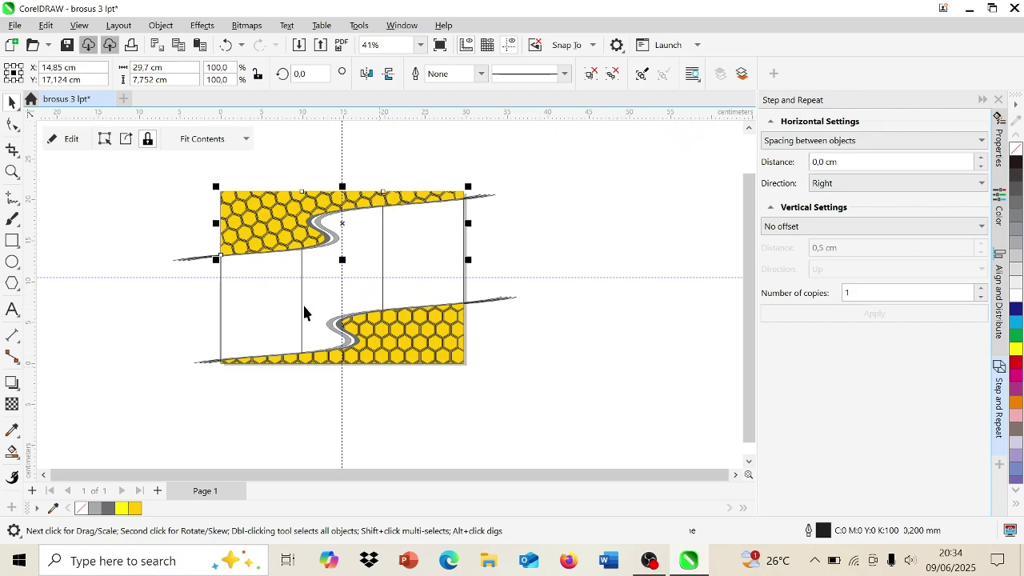
{"action": "scroll", "coordinate": [402, 355], "scroll_direction": "down", "scroll_amount": 2}
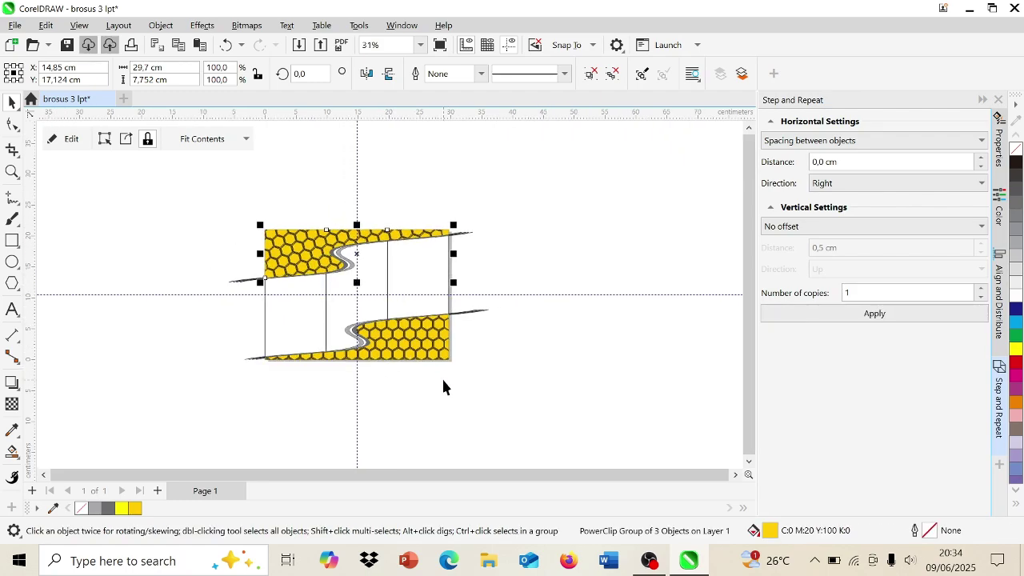
{"action": "scroll", "coordinate": [444, 381], "scroll_direction": "up", "scroll_amount": 2}
{"action": "scroll", "coordinate": [479, 379], "scroll_direction": "up", "scroll_amount": 2}
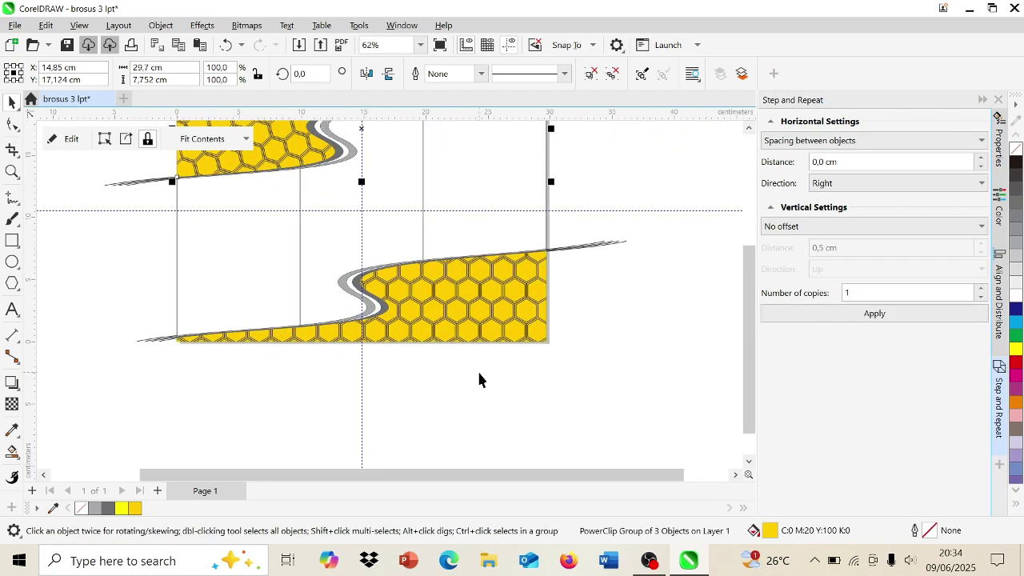
{"action": "scroll", "coordinate": [580, 249], "scroll_direction": "up", "scroll_amount": 2}
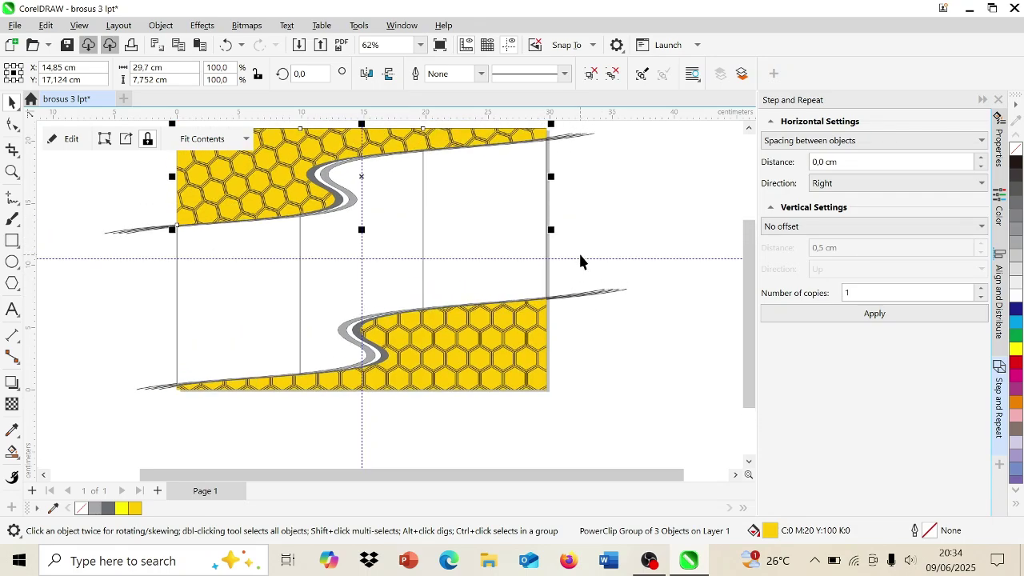
{"action": "scroll", "coordinate": [281, 244], "scroll_direction": "up", "scroll_amount": 2}
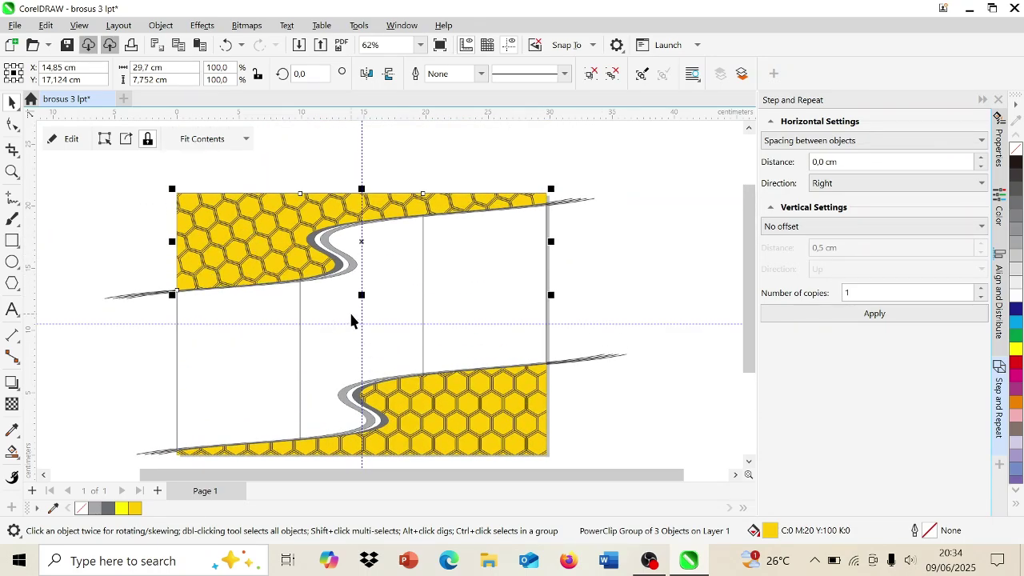
{"action": "scroll", "coordinate": [355, 320], "scroll_direction": "down", "scroll_amount": 2}
Draw a circle about 4.4 cm in diameter on the upper band's wide end, centred at about X 4.0 cm, Y 17.1 cm.
{"action": "scroll", "coordinate": [298, 280], "scroll_direction": "up", "scroll_amount": 3}
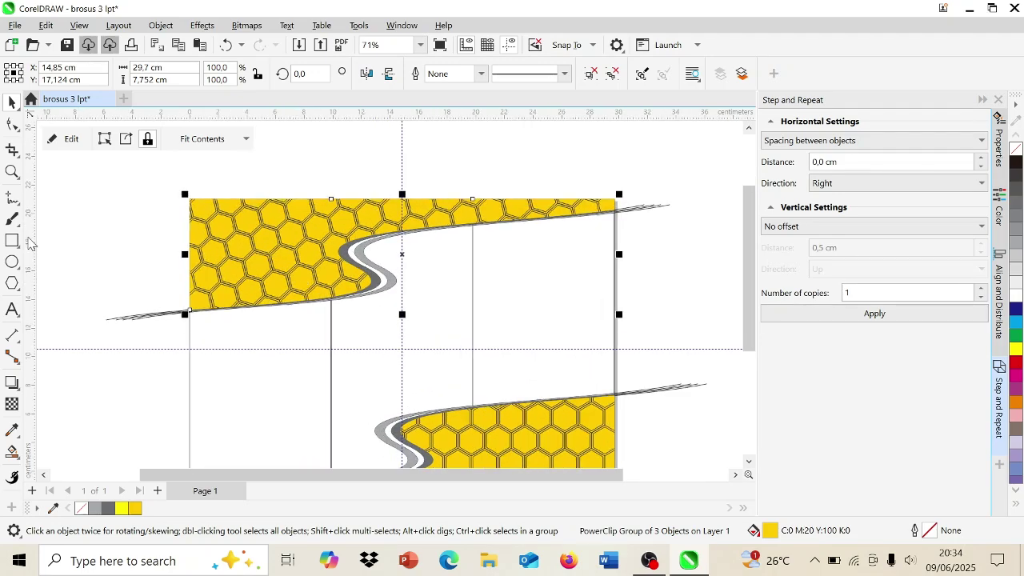
{"action": "left_click", "coordinate": [13, 261]}
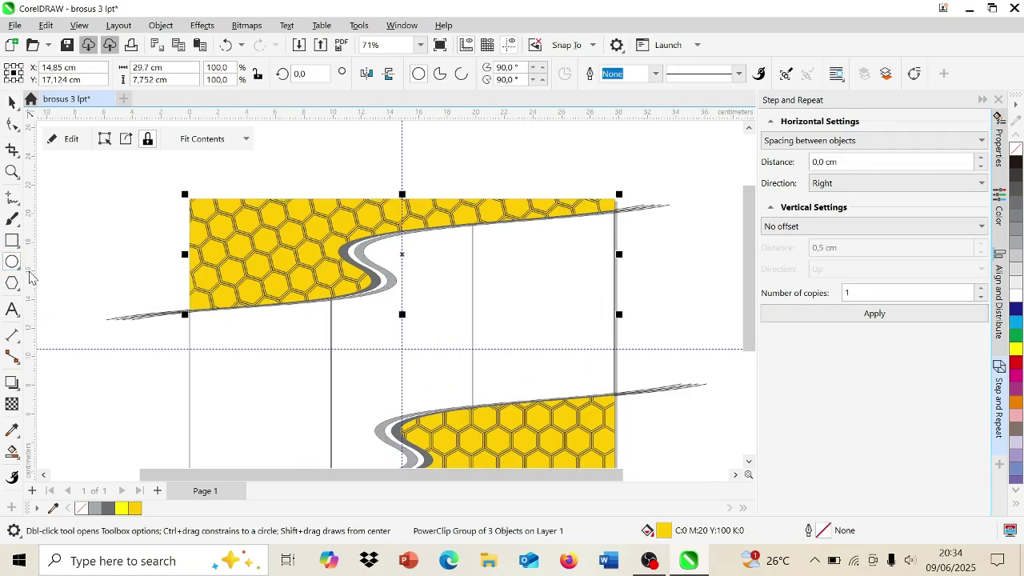
{"action": "scroll", "coordinate": [227, 264], "scroll_direction": "up", "scroll_amount": 3}
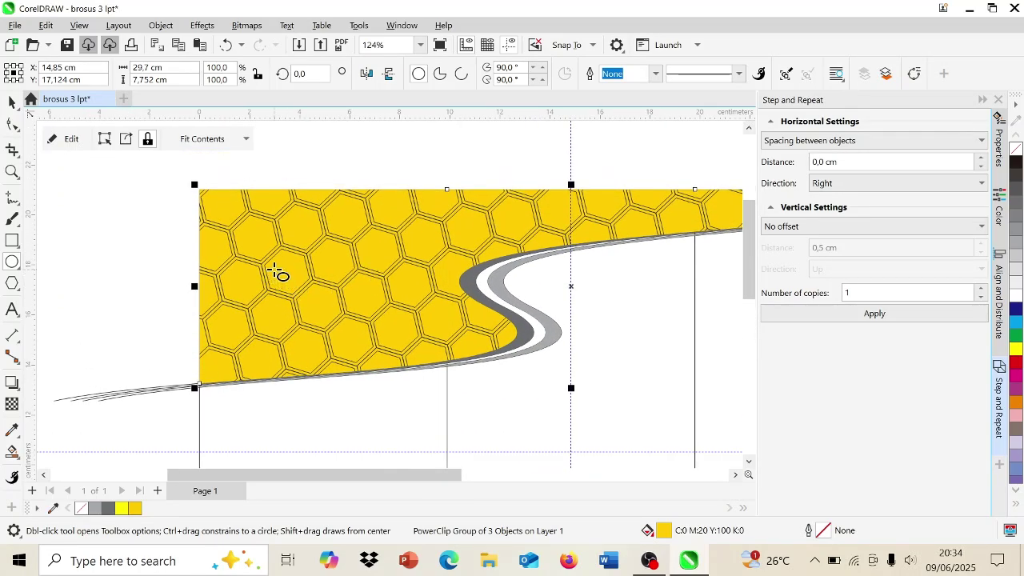
{"action": "mouse_move", "coordinate": [274, 271]}
{"action": "left_mouse_down"}
{"action": "mouse_move", "coordinate": [347, 320]}
{"action": "mouse_move", "coordinate": [331, 314]}
{"action": "left_mouse_up"}
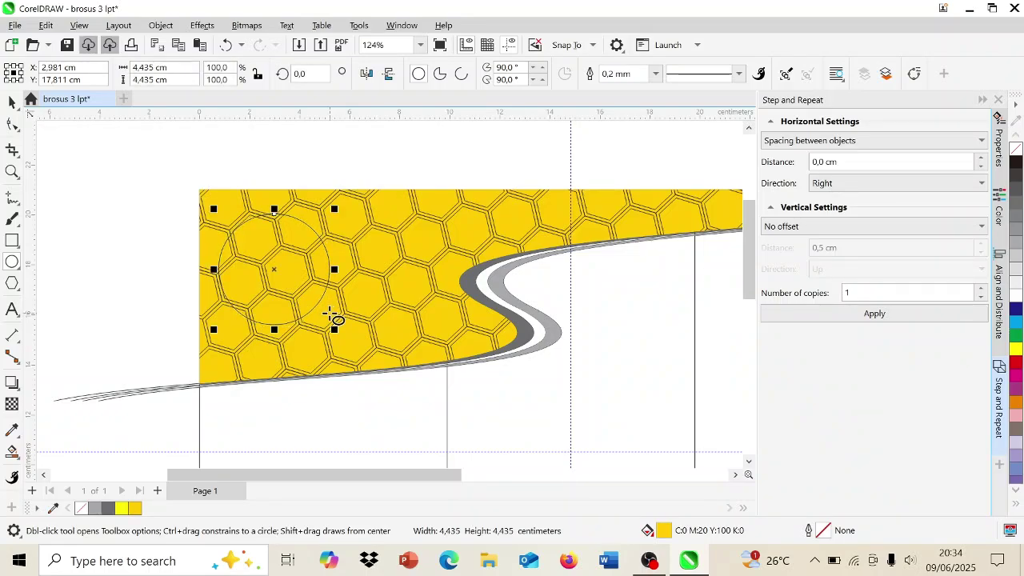
{"action": "key", "text": "space"}
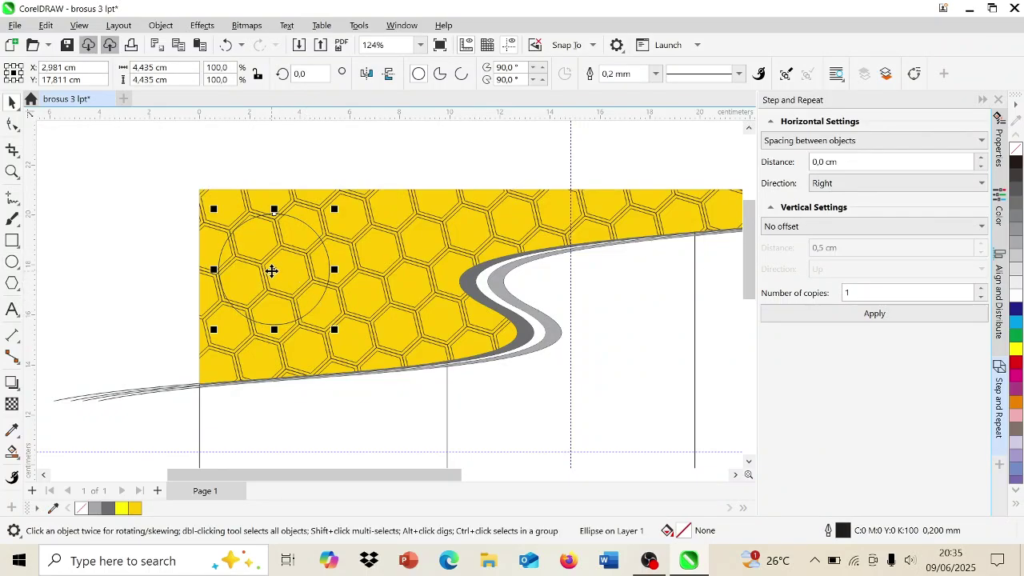
{"action": "left_click_drag", "start_coordinate": [272, 270], "coordinate": [299, 287]}
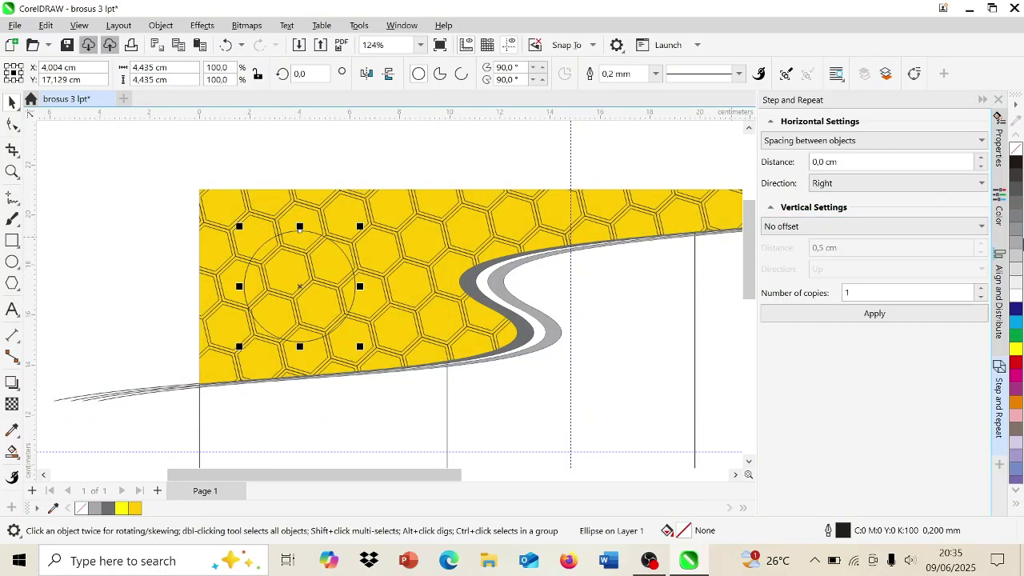
Fill the circle black and add a concentric copy scaled to about 91.3%, filled with 10% black.
{"action": "left_click", "coordinate": [1017, 164]}
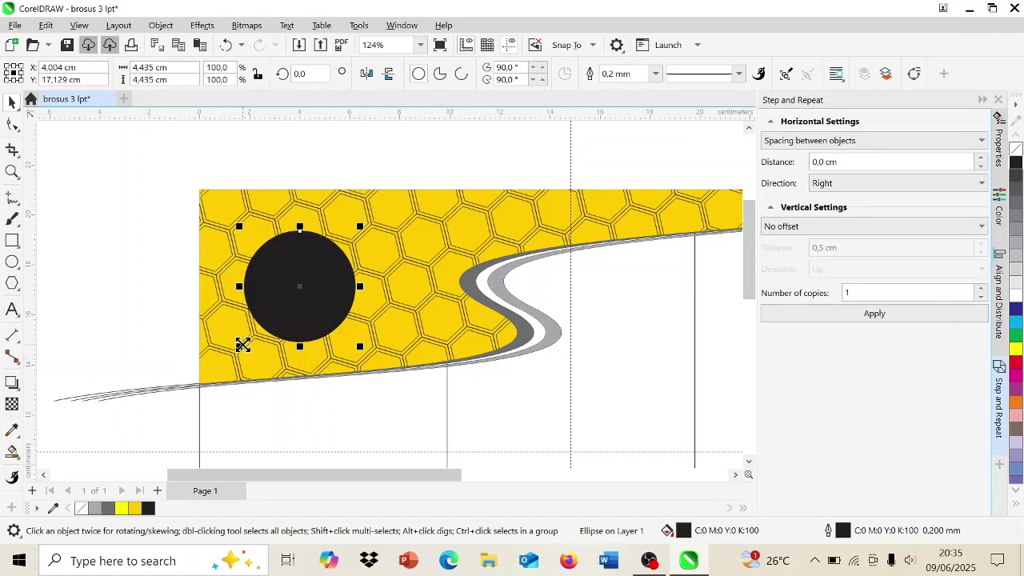
{"action": "left_click_drag", "start_coordinate": [239, 349], "coordinate": [244, 344]}
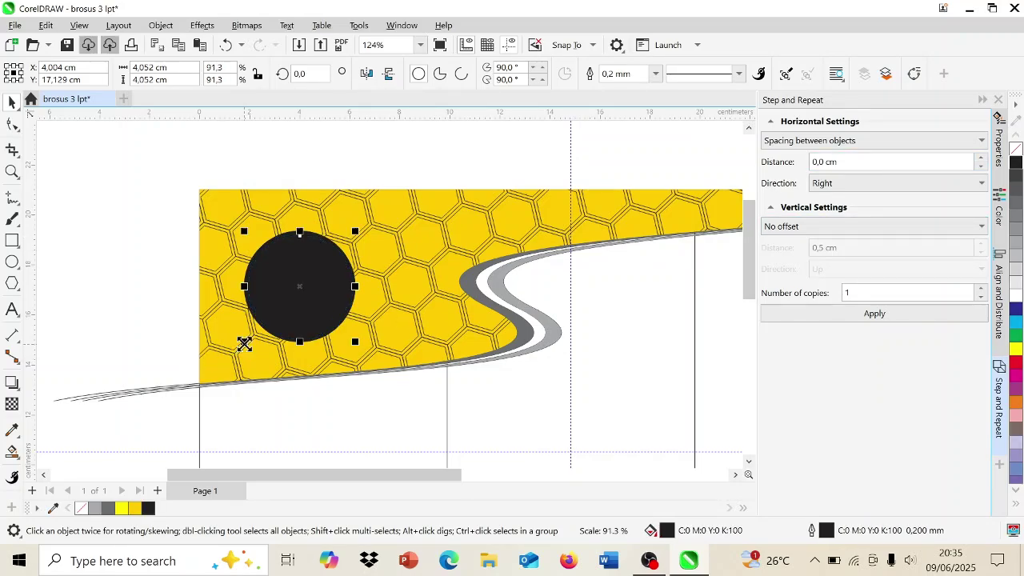
{"action": "left_click", "coordinate": [1014, 284]}
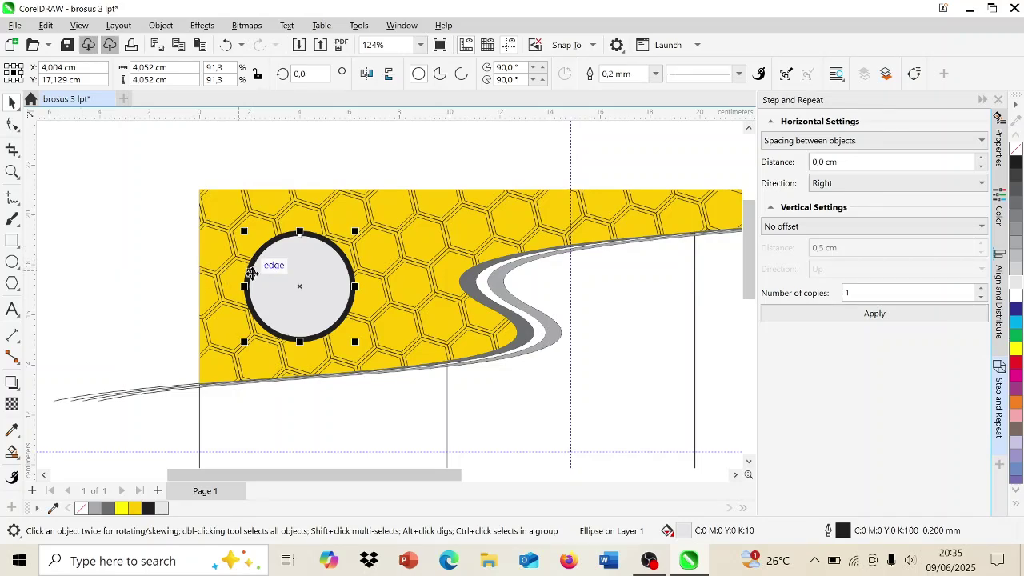
Group the two concentric circles and move the group to about X 5.07 cm, Y 18.39 cm in the first panel.
{"action": "left_click_drag", "start_coordinate": [177, 364], "coordinate": [475, 224]}
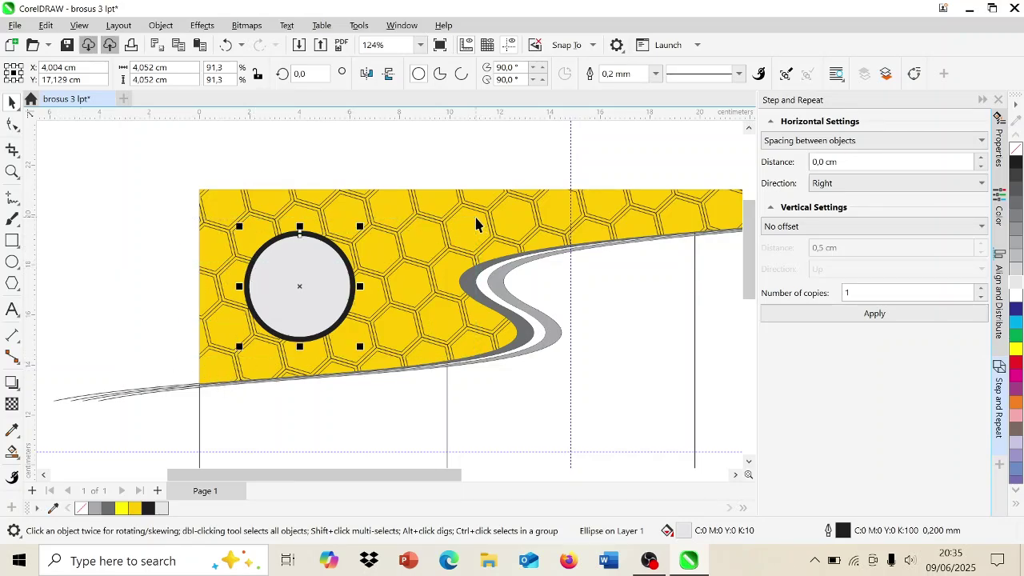
{"action": "key", "text": "ctrl+g"}
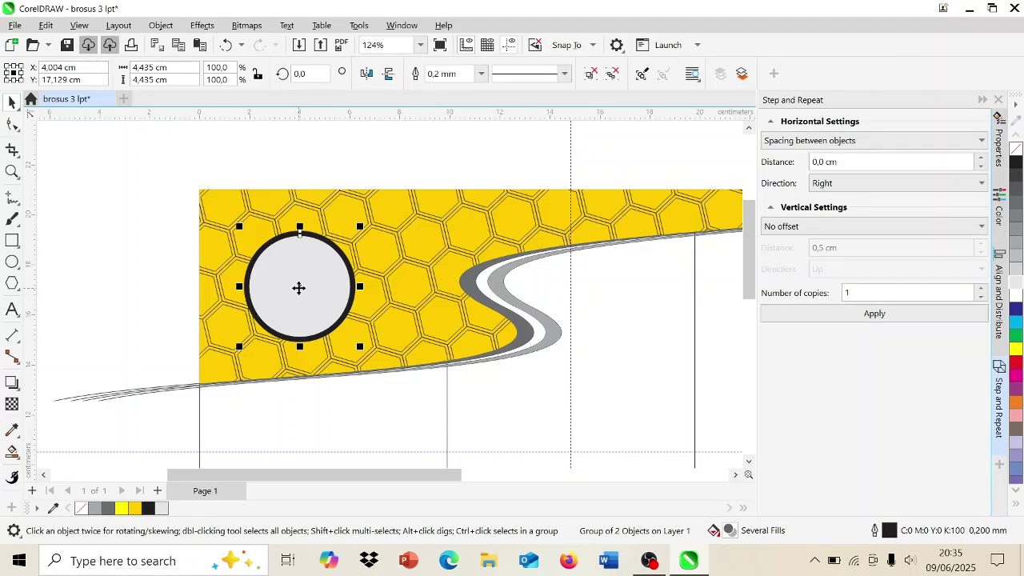
{"action": "left_click_drag", "start_coordinate": [298, 288], "coordinate": [312, 263]}
{"action": "scroll", "coordinate": [431, 324], "scroll_direction": "down", "scroll_amount": 3}
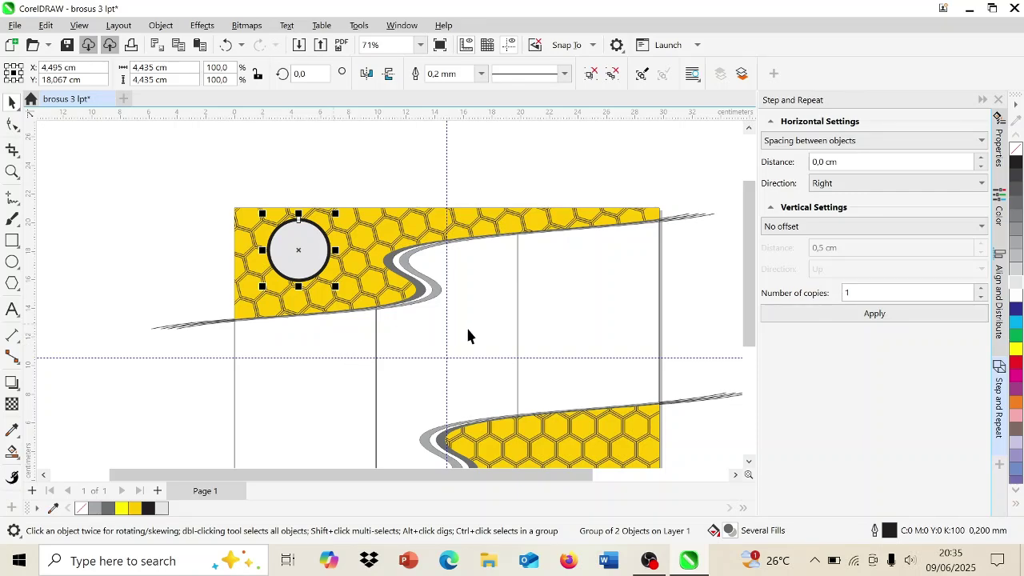
{"action": "scroll", "coordinate": [605, 326], "scroll_direction": "down", "scroll_amount": 2}
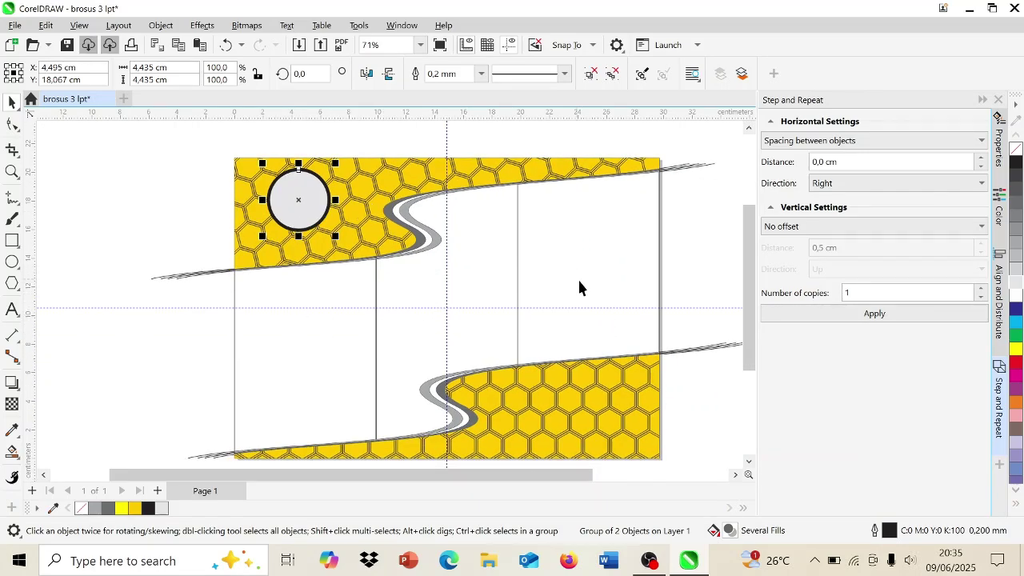
{"action": "scroll", "coordinate": [171, 298], "scroll_direction": "up", "scroll_amount": 3}
{"action": "scroll", "coordinate": [459, 247], "scroll_direction": "up", "scroll_amount": 2}
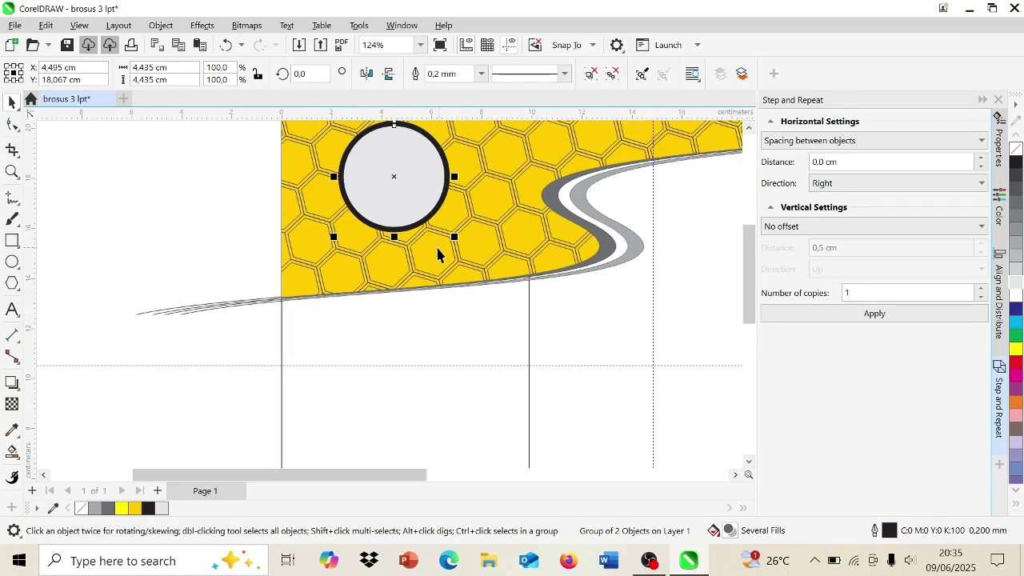
{"action": "left_click_drag", "start_coordinate": [395, 169], "coordinate": [410, 195]}
{"action": "scroll", "coordinate": [411, 202], "scroll_direction": "up", "scroll_amount": 1}
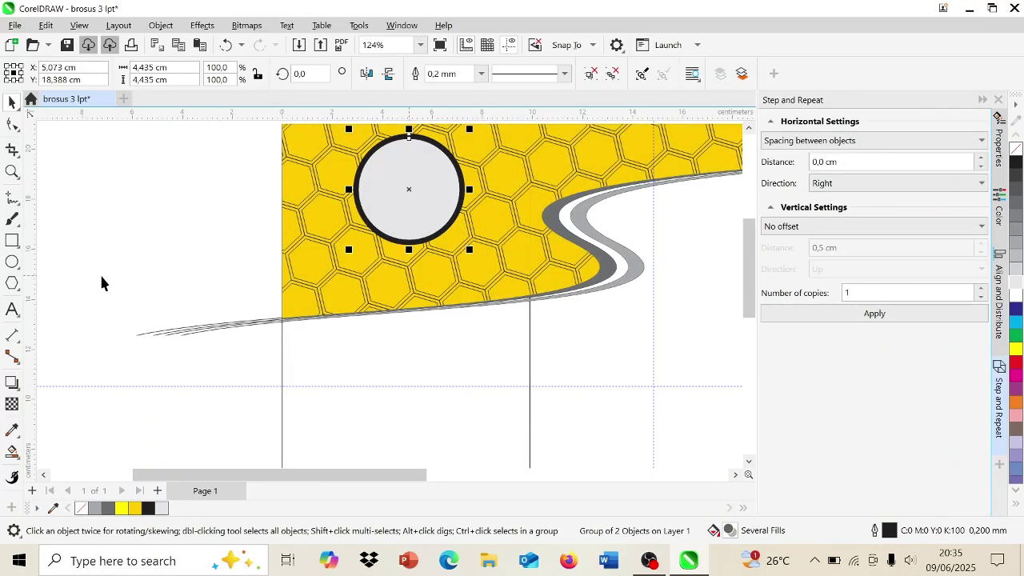
Draw two stacked rectangles below the circle badge, about 8.0 × 1.2 cm and 7.2 × 1.0 cm.
{"action": "left_click", "coordinate": [11, 240]}
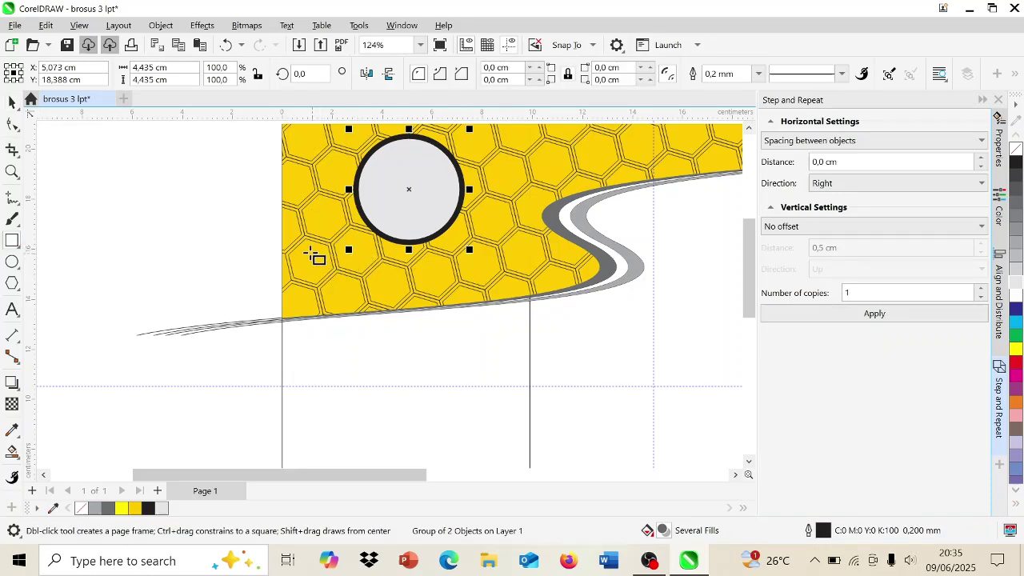
{"action": "left_click_drag", "start_coordinate": [304, 248], "coordinate": [514, 284]}
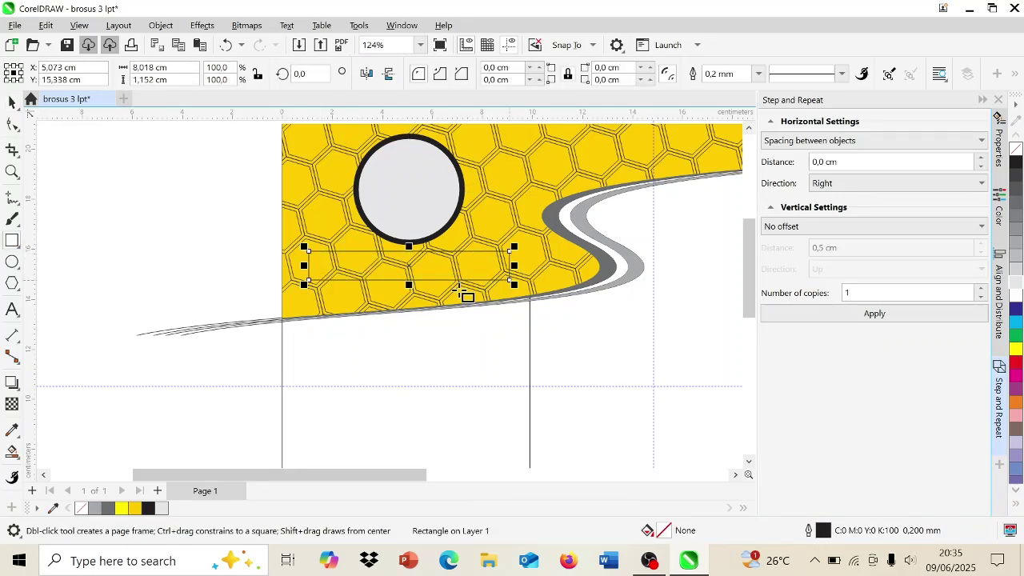
{"action": "left_click_drag", "start_coordinate": [310, 315], "coordinate": [497, 284]}
{"action": "scroll", "coordinate": [496, 284], "scroll_direction": "up", "scroll_amount": 1}
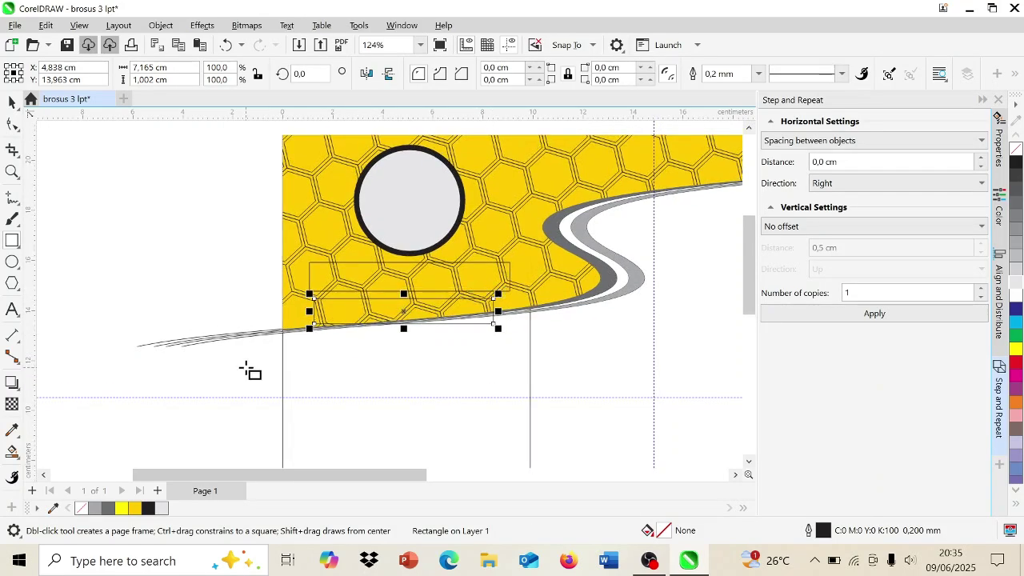
Move the two rectangles beneath the circle badge together about 0.2 cm right and 0.4 cm up.
{"action": "key", "text": "Escape"}
{"action": "key", "text": "space"}
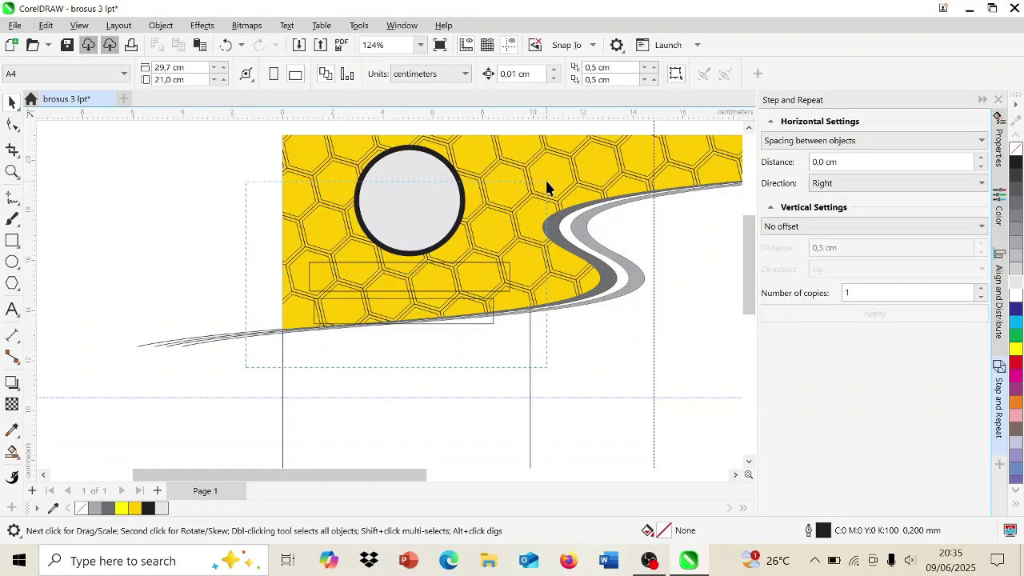
{"action": "left_click_drag", "start_coordinate": [547, 182], "coordinate": [551, 150]}
{"action": "left_click_drag", "start_coordinate": [564, 231], "coordinate": [563, 233]}
{"action": "left_click_drag", "start_coordinate": [495, 322], "coordinate": [490, 314]}
{"action": "left_click", "coordinate": [205, 385]}
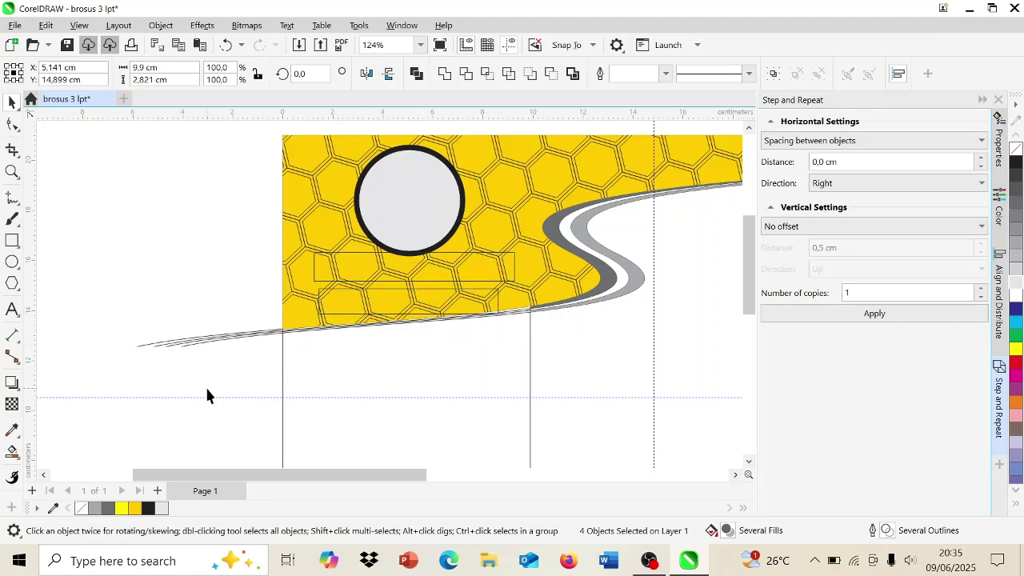
Reduce the lower rectangle's height to about 0.84 cm and place it just beneath the upper one, at about Y 14.67 cm.
{"action": "scroll", "coordinate": [204, 385], "scroll_direction": "down", "scroll_amount": 1}
{"action": "left_click", "coordinate": [360, 269]}
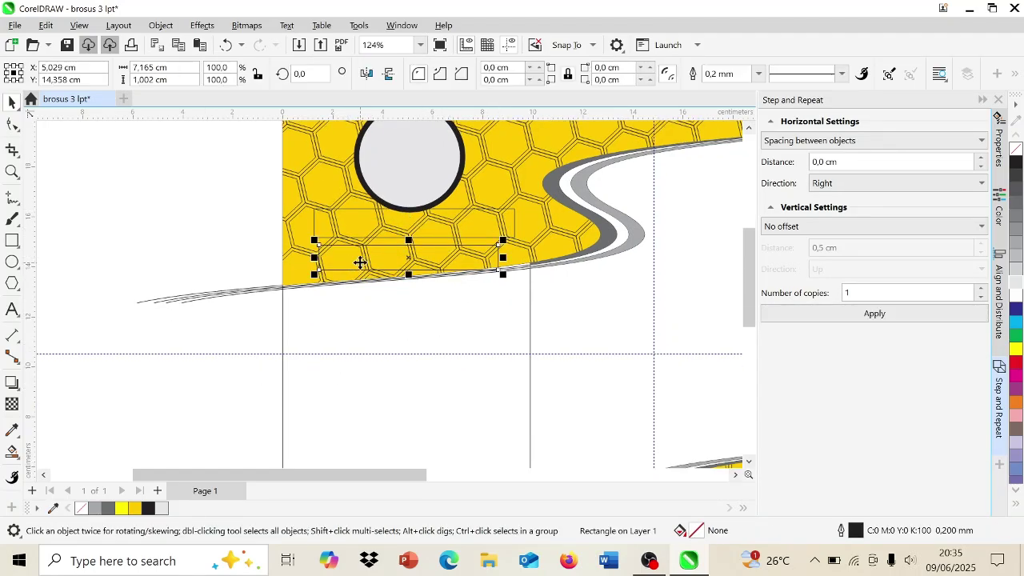
{"action": "scroll", "coordinate": [362, 270], "scroll_direction": "up", "scroll_amount": 2}
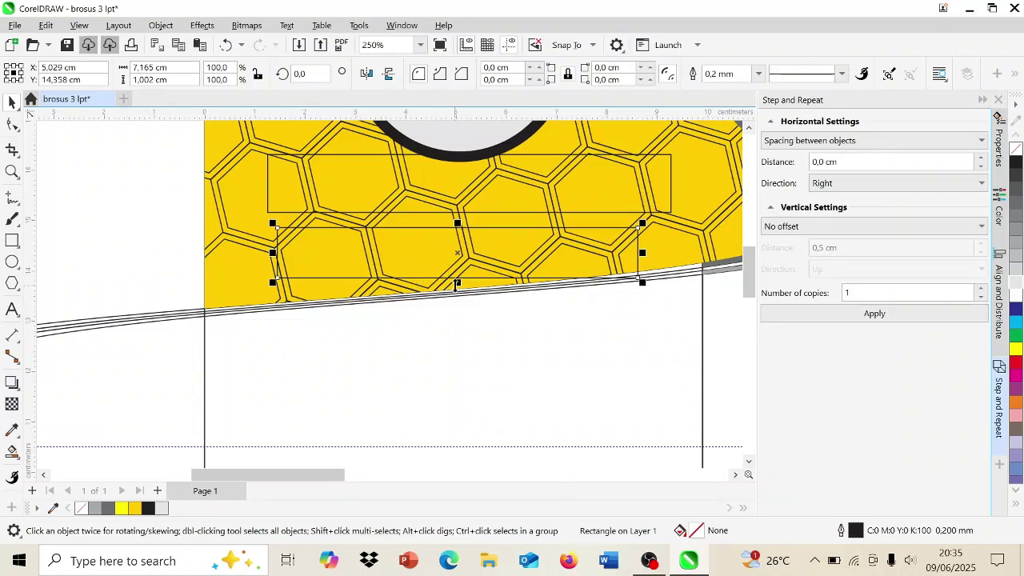
{"action": "left_click_drag", "start_coordinate": [457, 281], "coordinate": [438, 256]}
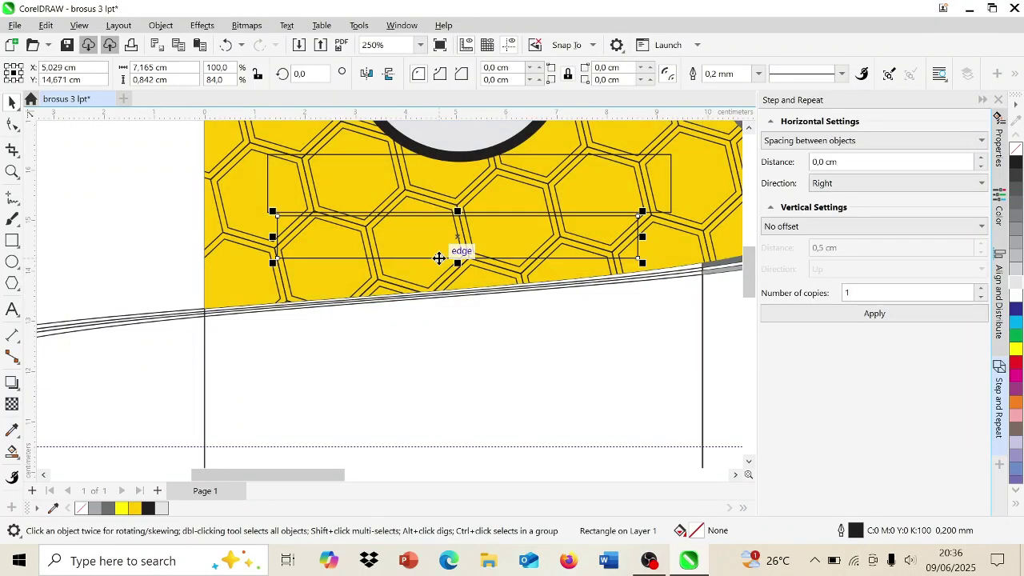
{"action": "scroll", "coordinate": [439, 258], "scroll_direction": "down", "scroll_amount": 3}
Draw a circle about 1.6 cm in diameter below the upper band in the first panel, centred at about X 1.25 cm, Y 11.95 cm.
{"action": "left_click", "coordinate": [449, 186]}
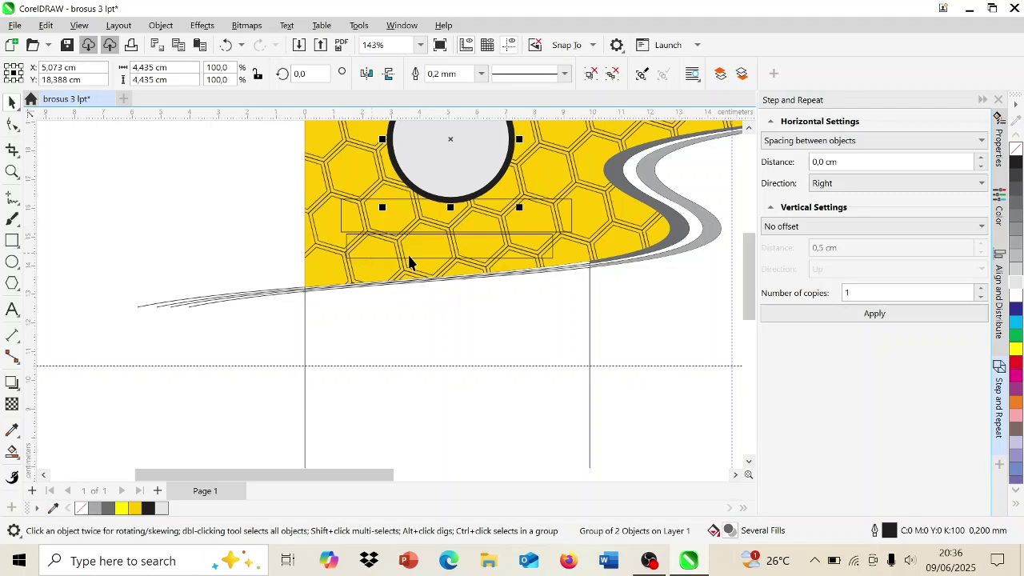
{"action": "scroll", "coordinate": [391, 334], "scroll_direction": "down", "scroll_amount": 1}
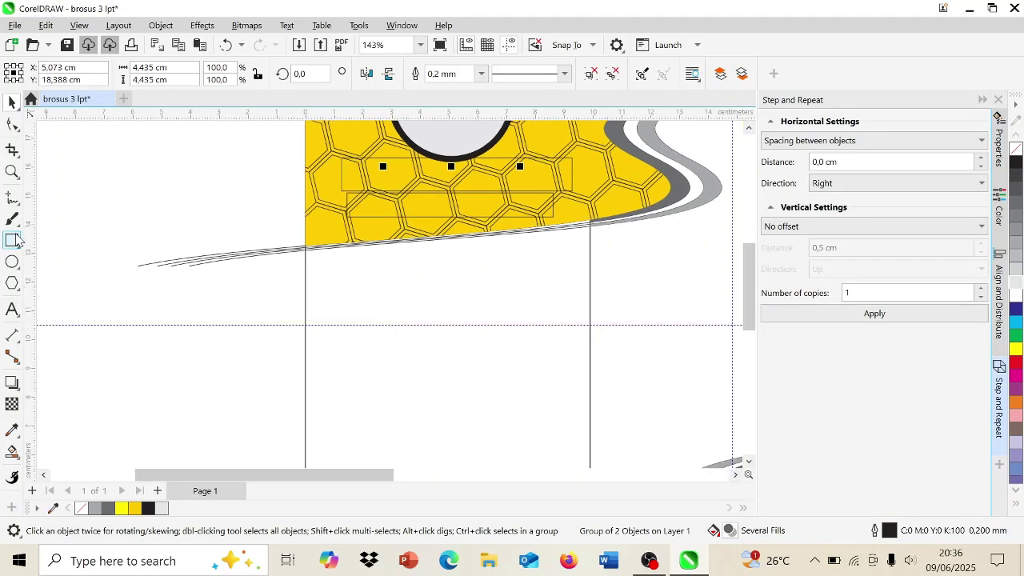
{"action": "left_click", "coordinate": [12, 240]}
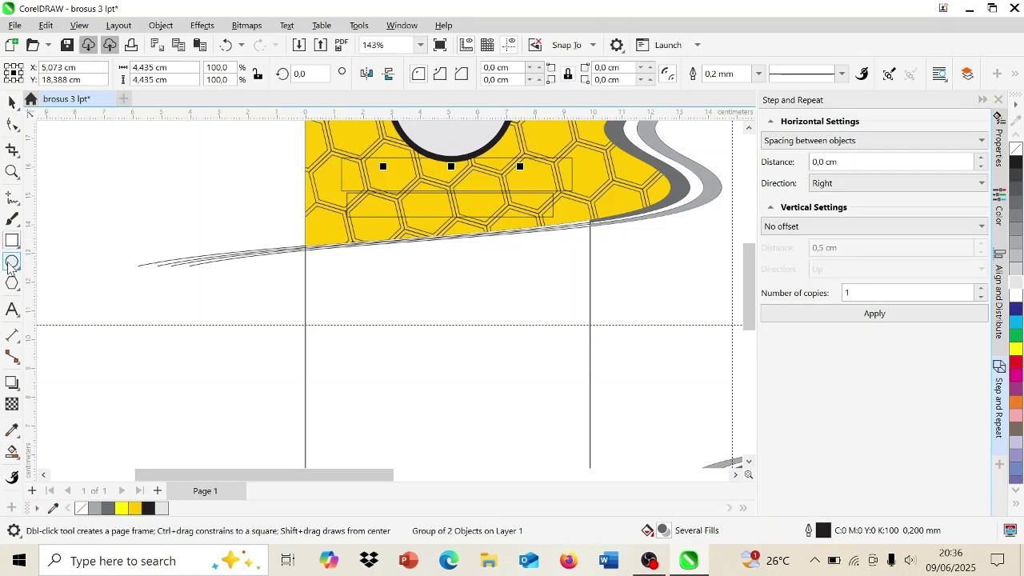
{"action": "left_click", "coordinate": [12, 261]}
{"action": "mouse_move", "coordinate": [343, 285]}
{"action": "left_mouse_down"}
{"action": "mouse_move", "coordinate": [372, 315]}
{"action": "mouse_move", "coordinate": [391, 298]}
{"action": "mouse_move", "coordinate": [364, 291]}
{"action": "mouse_move", "coordinate": [371, 298]}
{"action": "left_mouse_up"}
{"action": "key", "text": "space"}
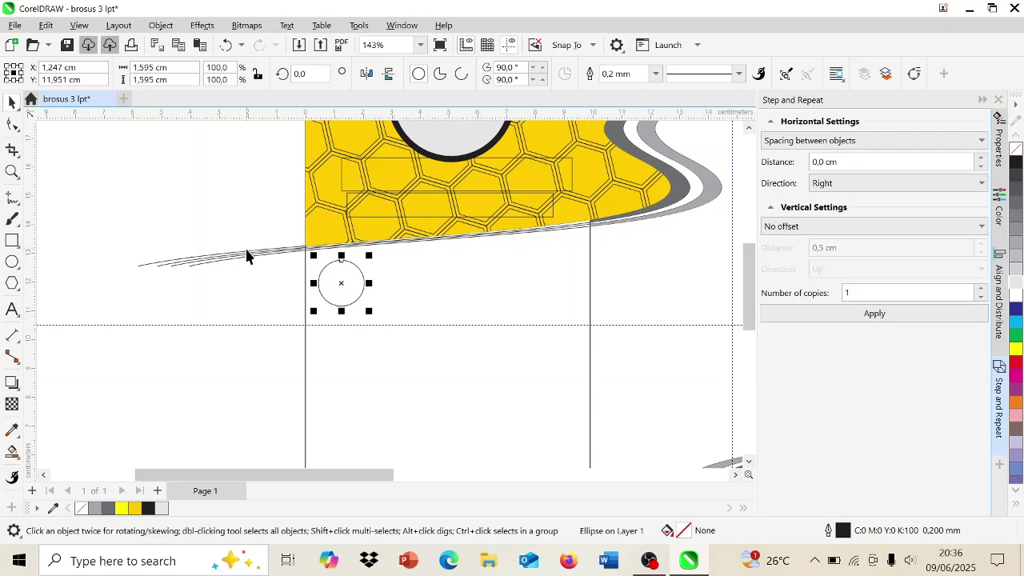
Draw a rectangle about 4.9 × 0.76 cm beside the small circle and move it to about X 4.75 cm, Y 12.69 cm.
{"action": "left_click", "coordinate": [14, 242]}
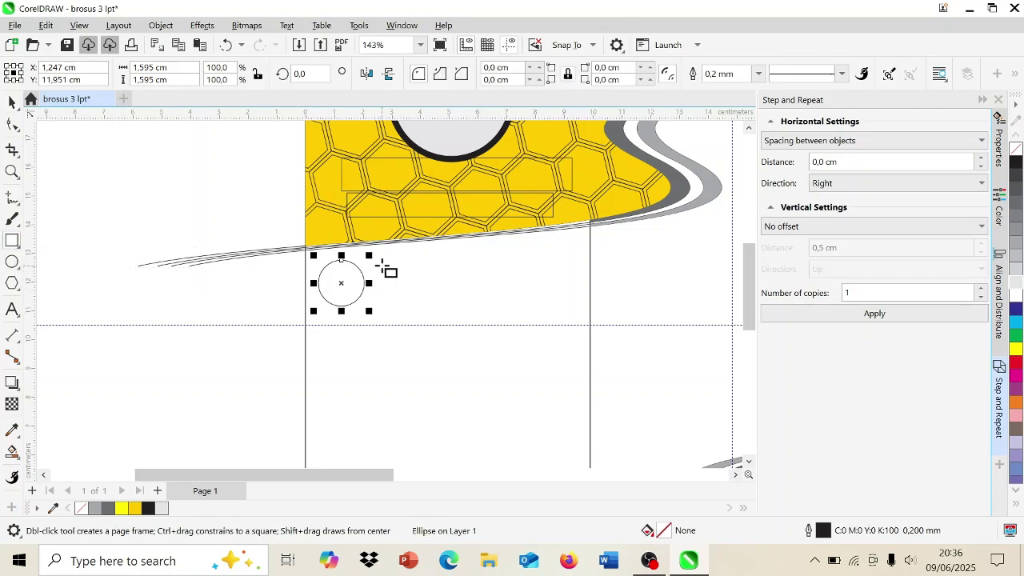
{"action": "left_click_drag", "start_coordinate": [382, 267], "coordinate": [522, 289]}
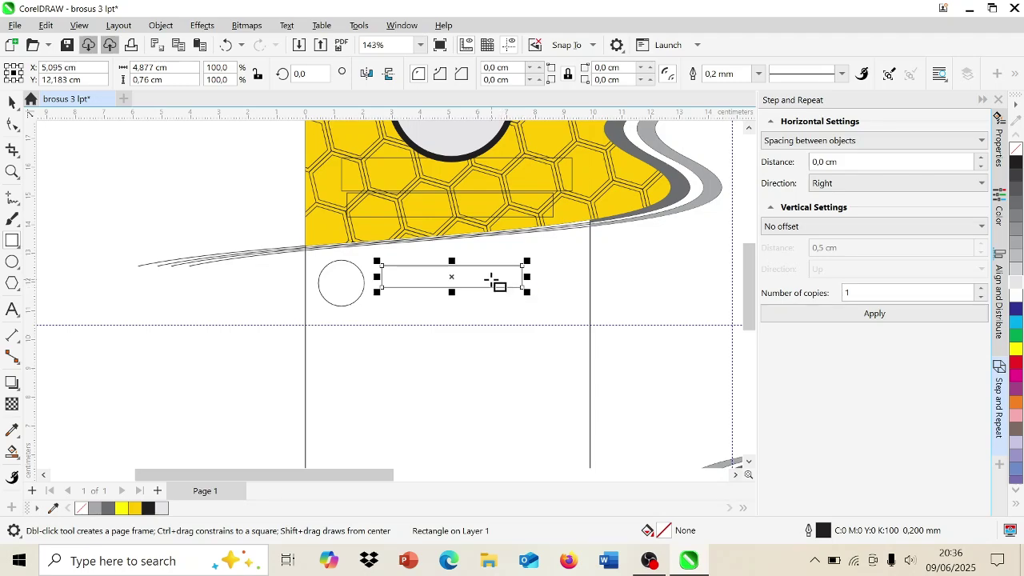
{"action": "key", "text": "space"}
{"action": "mouse_move", "coordinate": [452, 271]}
{"action": "left_mouse_down"}
{"action": "mouse_move", "coordinate": [452, 280]}
{"action": "mouse_move", "coordinate": [441, 262]}
{"action": "left_mouse_up"}
{"action": "key", "text": "space"}
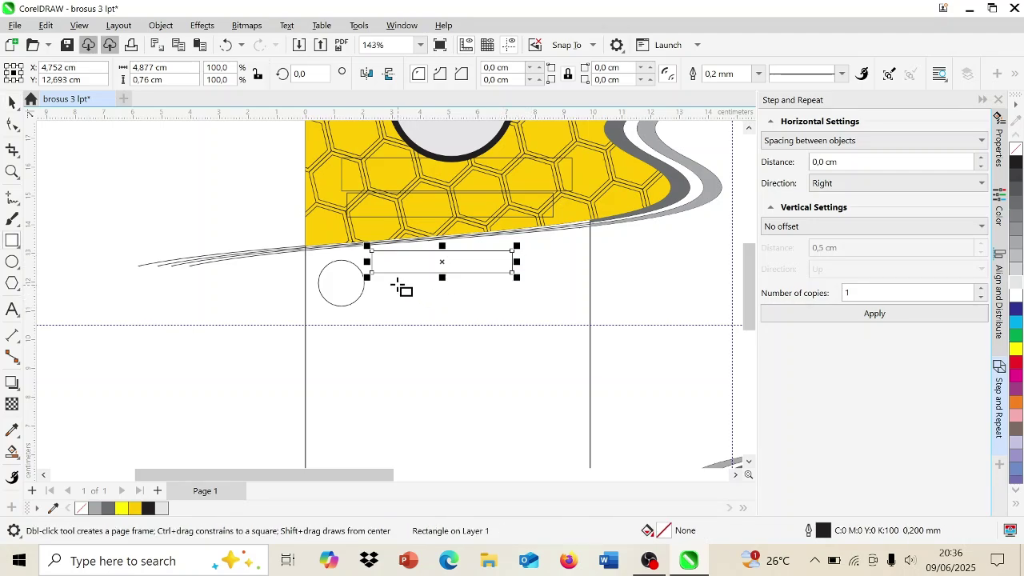
Draw three more rectangles down the first panel, the first about 7.2 × 1.7 cm and the last about 8.5 × 3.7 cm.
{"action": "left_click_drag", "start_coordinate": [372, 281], "coordinate": [585, 334]}
{"action": "scroll", "coordinate": [395, 344], "scroll_direction": "down", "scroll_amount": 1}
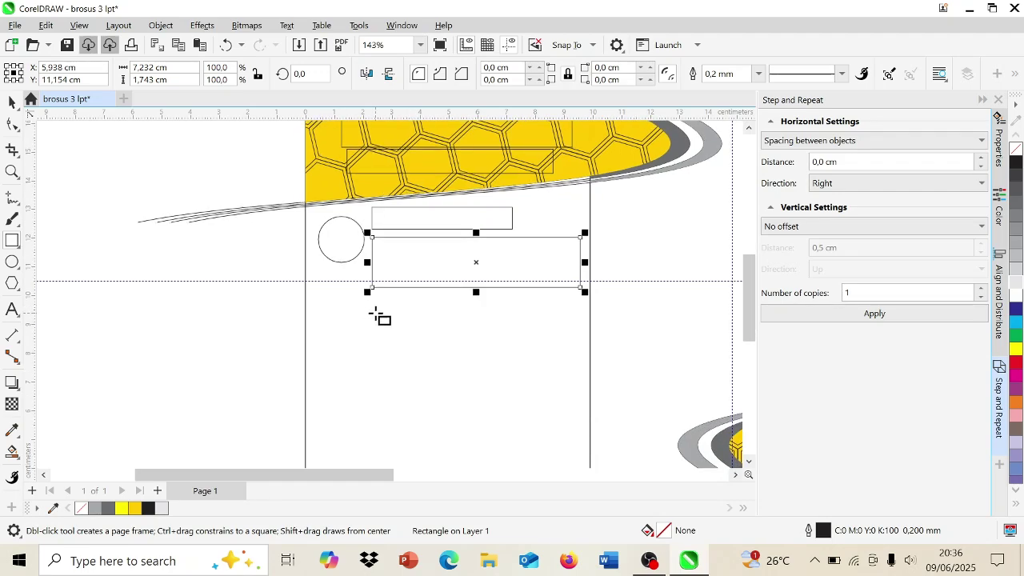
{"action": "left_click_drag", "start_coordinate": [375, 313], "coordinate": [584, 405]}
{"action": "scroll", "coordinate": [588, 408], "scroll_direction": "down", "scroll_amount": 2}
{"action": "left_click_drag", "start_coordinate": [324, 342], "coordinate": [568, 451]}
{"action": "scroll", "coordinate": [564, 449], "scroll_direction": "down", "scroll_amount": 2}
{"action": "scroll", "coordinate": [571, 454], "scroll_direction": "down", "scroll_amount": 2}
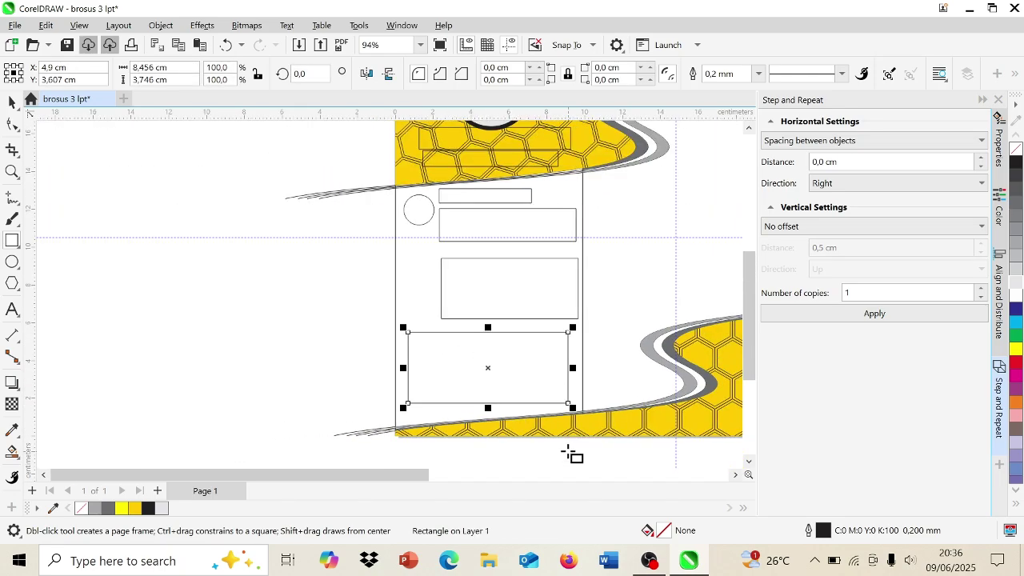
Draw three stacked rectangles in the middle panel, about 7.1 × 2.5 cm, 7.1 × 4.3 cm and 6.9 × 7.0 cm.
{"action": "scroll", "coordinate": [567, 454], "scroll_direction": "right", "scroll_amount": 3}
{"action": "scroll", "coordinate": [557, 456], "scroll_direction": "up", "scroll_amount": 1}
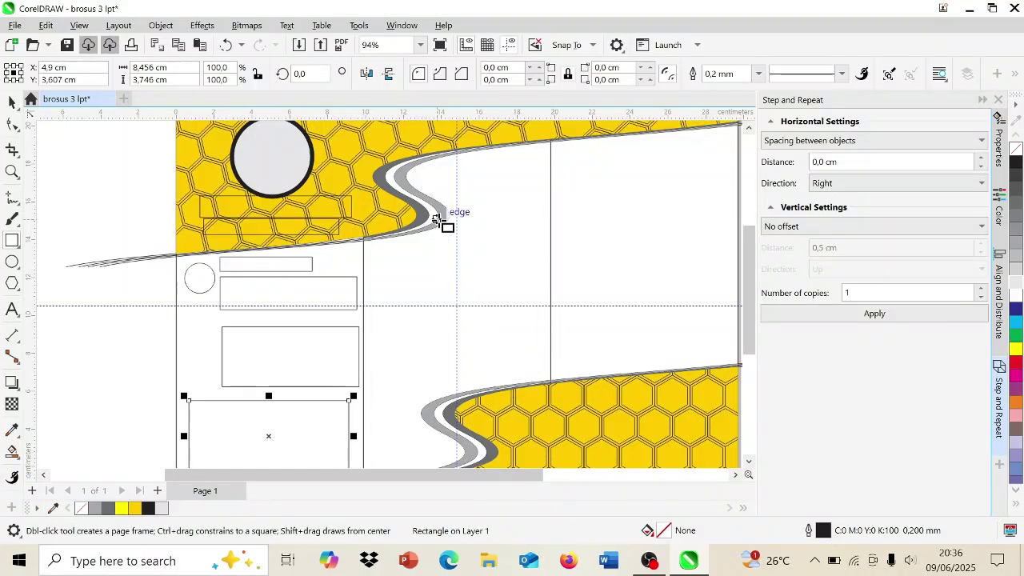
{"action": "scroll", "coordinate": [446, 222], "scroll_direction": "up", "scroll_amount": 1}
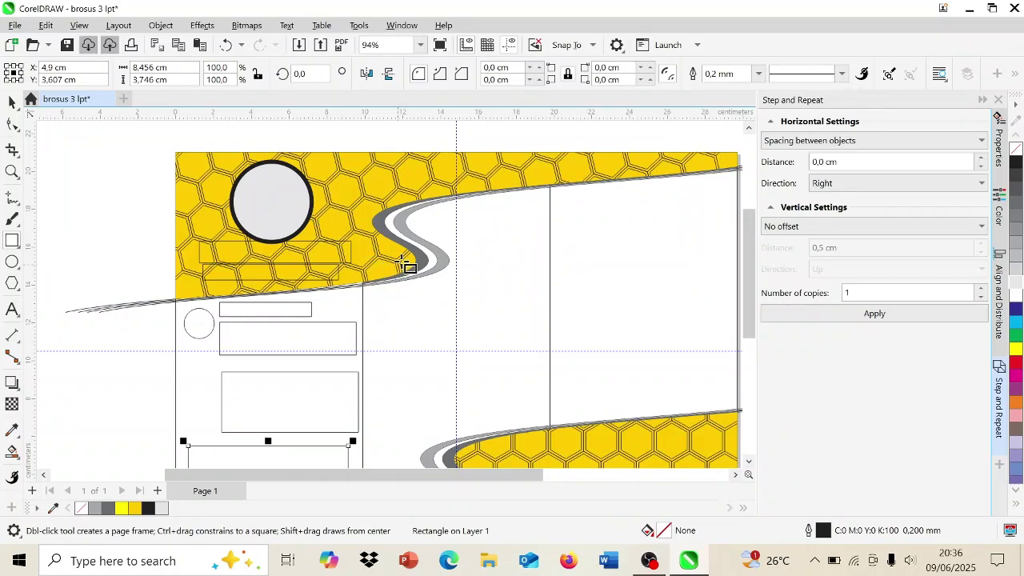
{"action": "left_click_drag", "start_coordinate": [394, 206], "coordinate": [529, 252]}
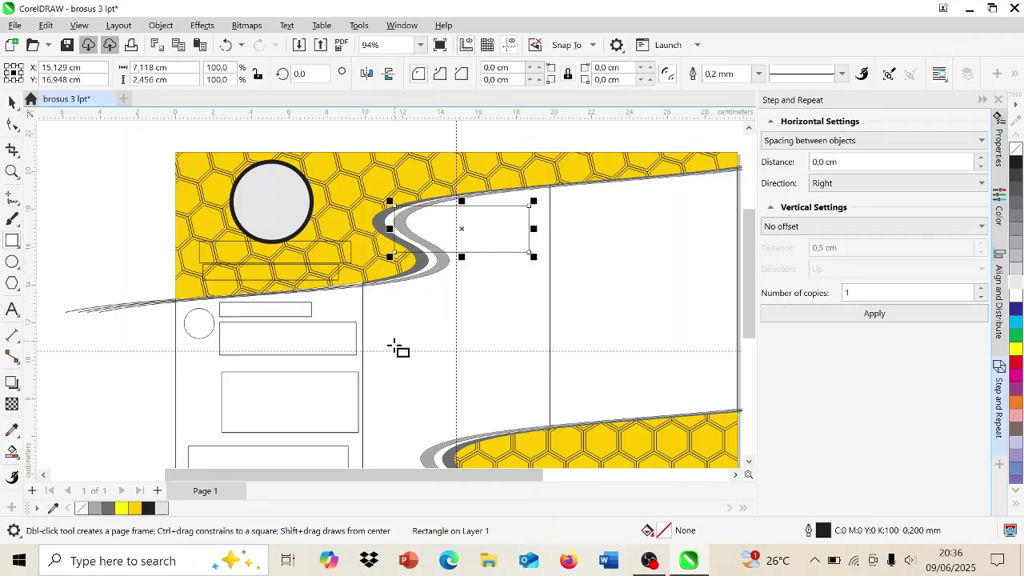
{"action": "left_click_drag", "start_coordinate": [395, 347], "coordinate": [528, 268]}
{"action": "scroll", "coordinate": [416, 363], "scroll_direction": "down", "scroll_amount": 3}
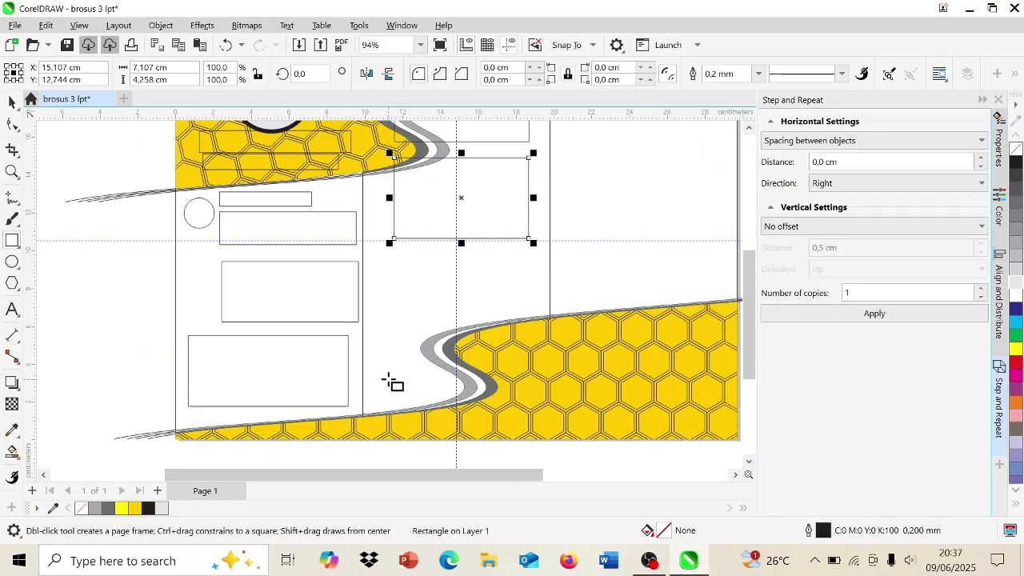
{"action": "left_click_drag", "start_coordinate": [398, 264], "coordinate": [525, 397]}
Draw two stacked rectangles in the white area of the third panel, the lower one about 8.7 × 3.4 cm.
{"action": "scroll", "coordinate": [527, 399], "scroll_direction": "right", "scroll_amount": 3}
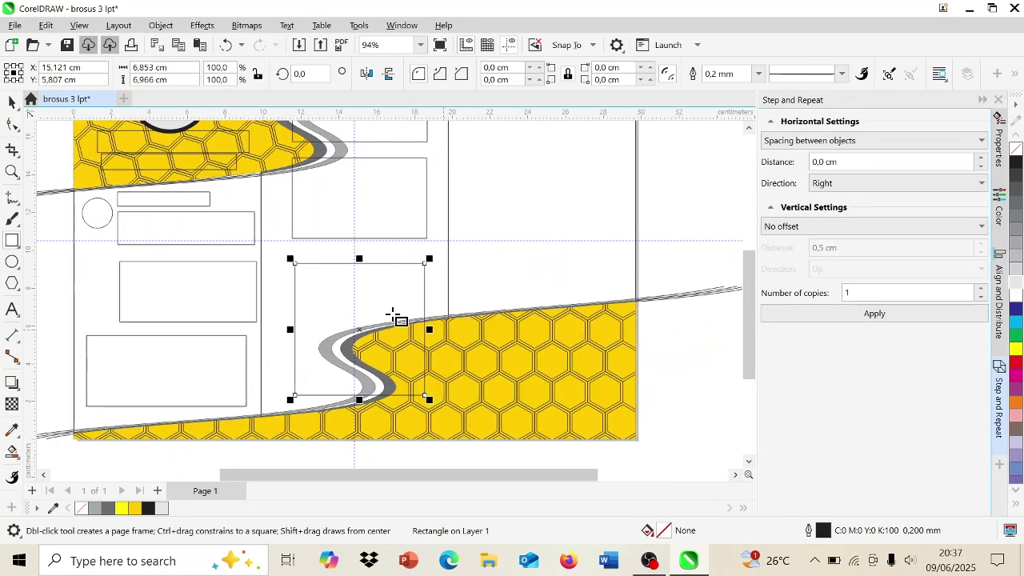
{"action": "scroll", "coordinate": [400, 317], "scroll_direction": "up", "scroll_amount": 2}
{"action": "scroll", "coordinate": [516, 217], "scroll_direction": "up", "scroll_amount": 1}
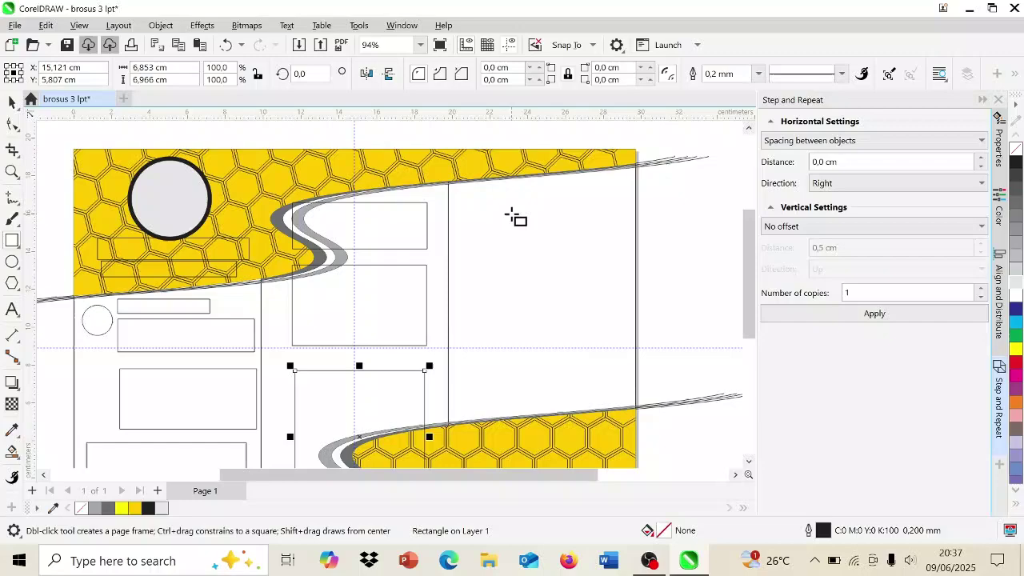
{"action": "left_click", "coordinate": [459, 183]}
{"action": "left_click_drag", "start_coordinate": [459, 183], "coordinate": [626, 283]}
{"action": "scroll", "coordinate": [479, 247], "scroll_direction": "down", "scroll_amount": 2}
{"action": "left_click_drag", "start_coordinate": [457, 227], "coordinate": [623, 292]}
{"action": "scroll", "coordinate": [494, 307], "scroll_direction": "down", "scroll_amount": 1}
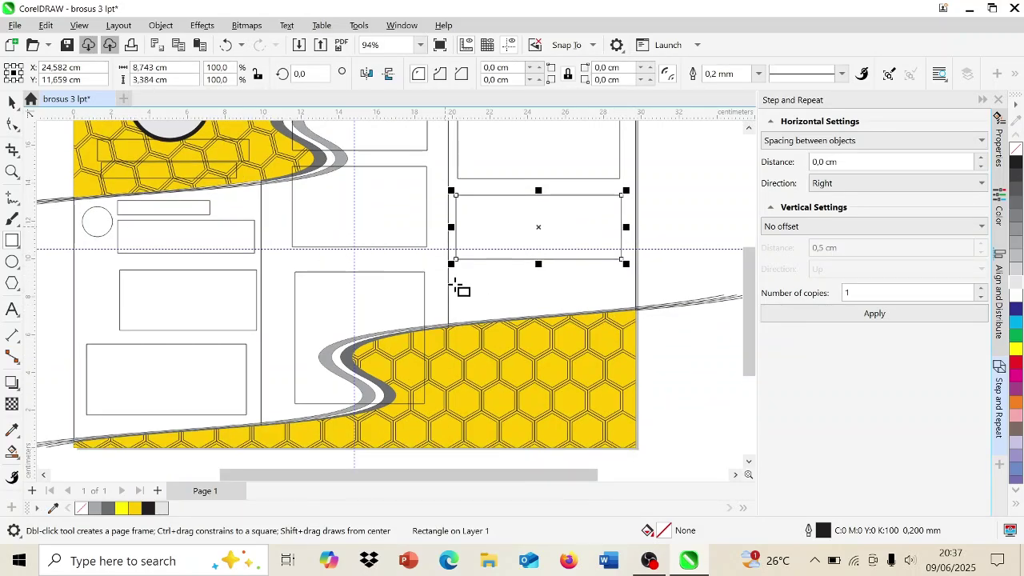
Draw a rectangle on the lower band in the third panel and stretch it to about 8.7 × 3.9 cm.
{"action": "scroll", "coordinate": [512, 326], "scroll_direction": "up", "scroll_amount": 3}
{"action": "scroll", "coordinate": [508, 276], "scroll_direction": "down", "scroll_amount": 2}
{"action": "scroll", "coordinate": [516, 312], "scroll_direction": "down", "scroll_amount": 2}
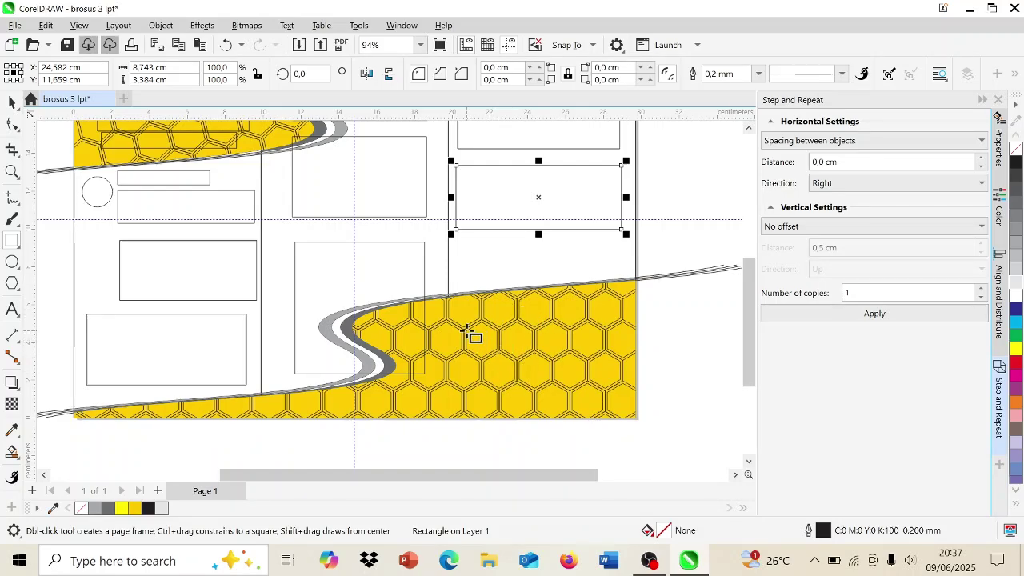
{"action": "left_click_drag", "start_coordinate": [467, 330], "coordinate": [621, 398]}
{"action": "left_click_drag", "start_coordinate": [463, 364], "coordinate": [455, 360]}
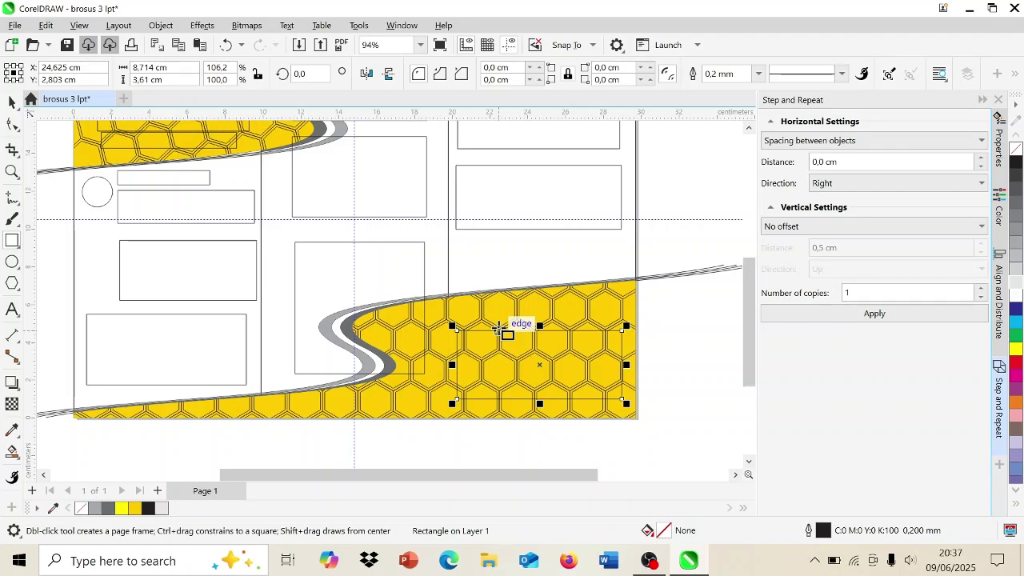
{"action": "scroll", "coordinate": [499, 354], "scroll_direction": "up", "scroll_amount": 3}
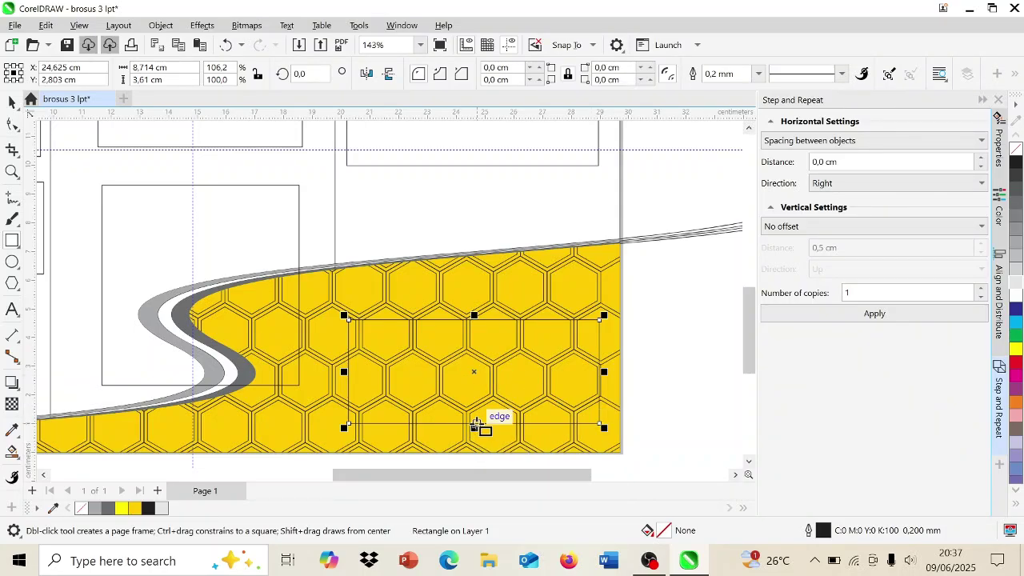
{"action": "left_click_drag", "start_coordinate": [474, 428], "coordinate": [474, 436]}
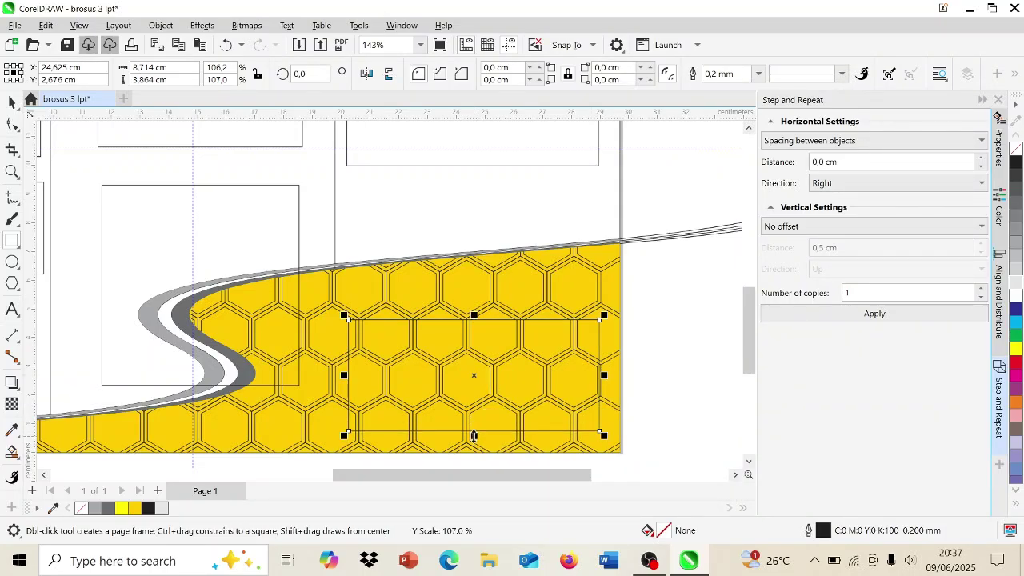
Duplicate Page 1 after the selected page, copying the layers and their contents.
{"action": "scroll", "coordinate": [373, 377], "scroll_direction": "down", "scroll_amount": 3}
{"action": "scroll", "coordinate": [373, 376], "scroll_direction": "down", "scroll_amount": 1}
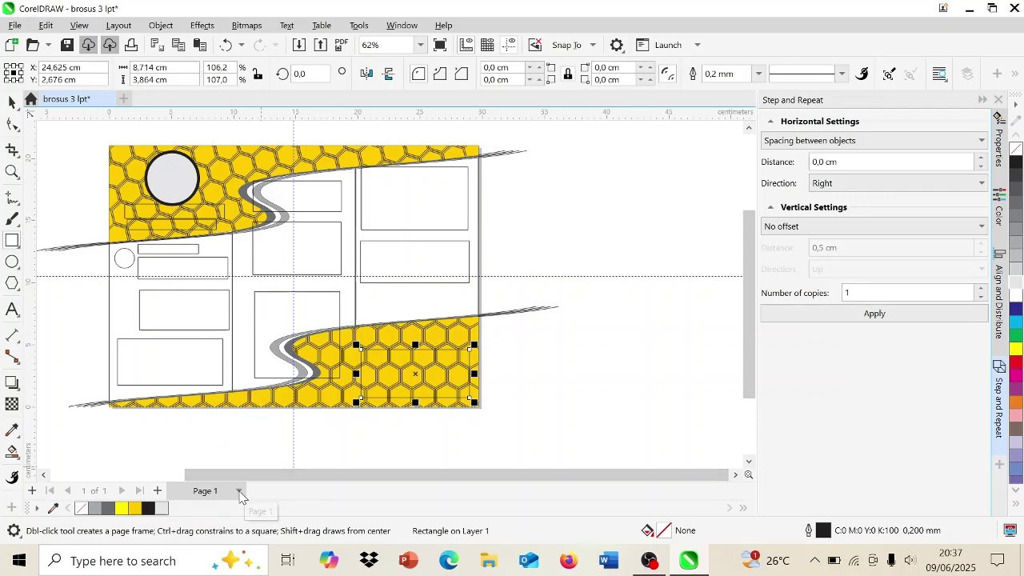
{"action": "right_click", "coordinate": [240, 491]}
{"action": "left_click", "coordinate": [339, 449]}
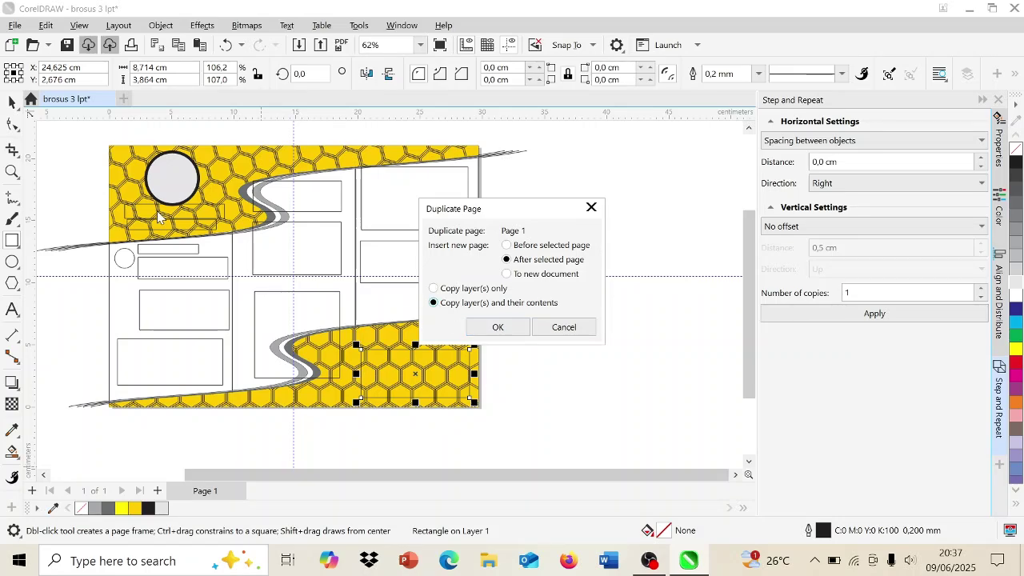
{"action": "left_click", "coordinate": [524, 334]}
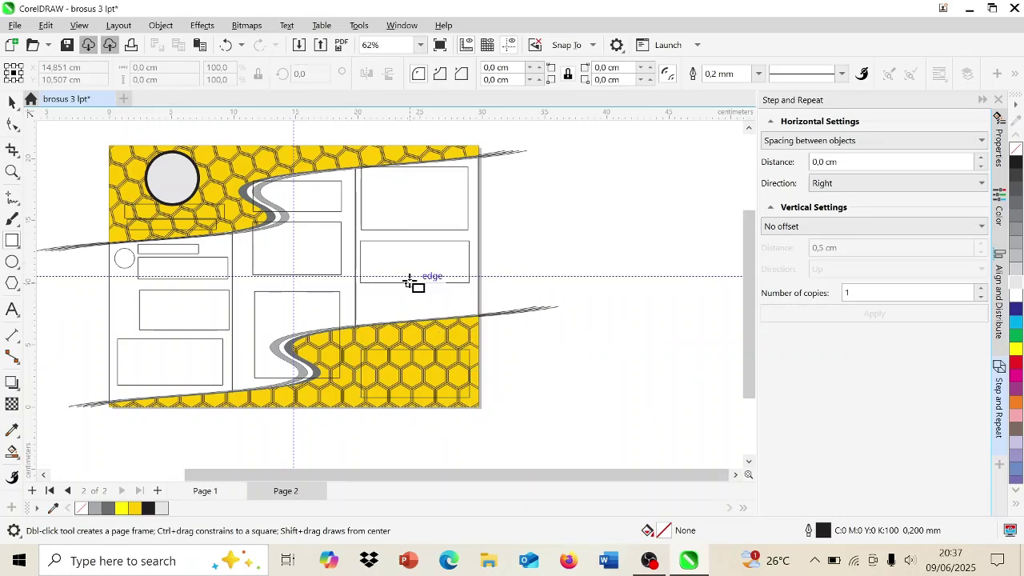
Recolour the lower honeycomb band on Page 2 with a grey fill.
{"action": "left_click", "coordinate": [192, 466]}
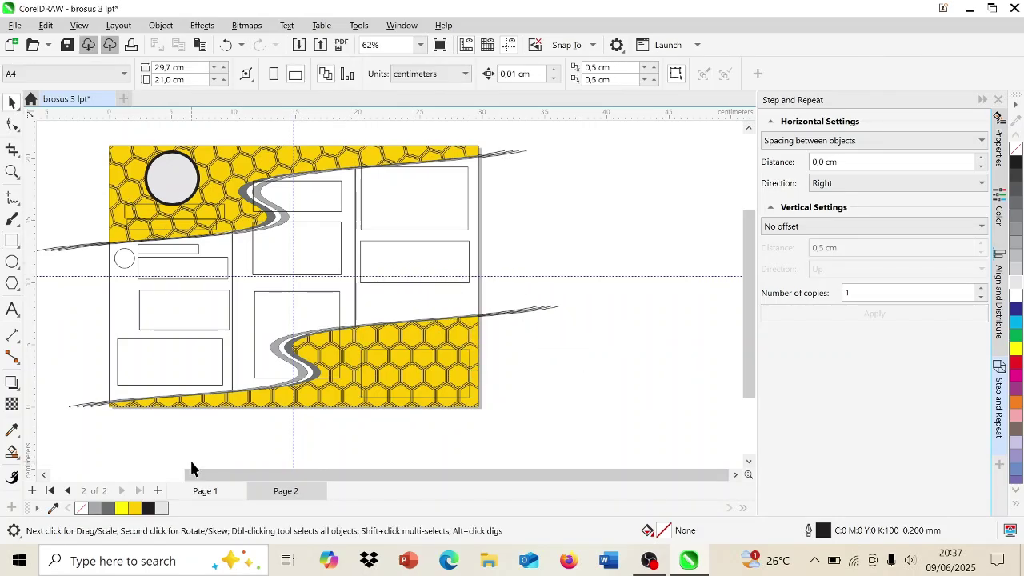
{"action": "left_click", "coordinate": [182, 357]}
{"action": "left_click", "coordinate": [360, 407]}
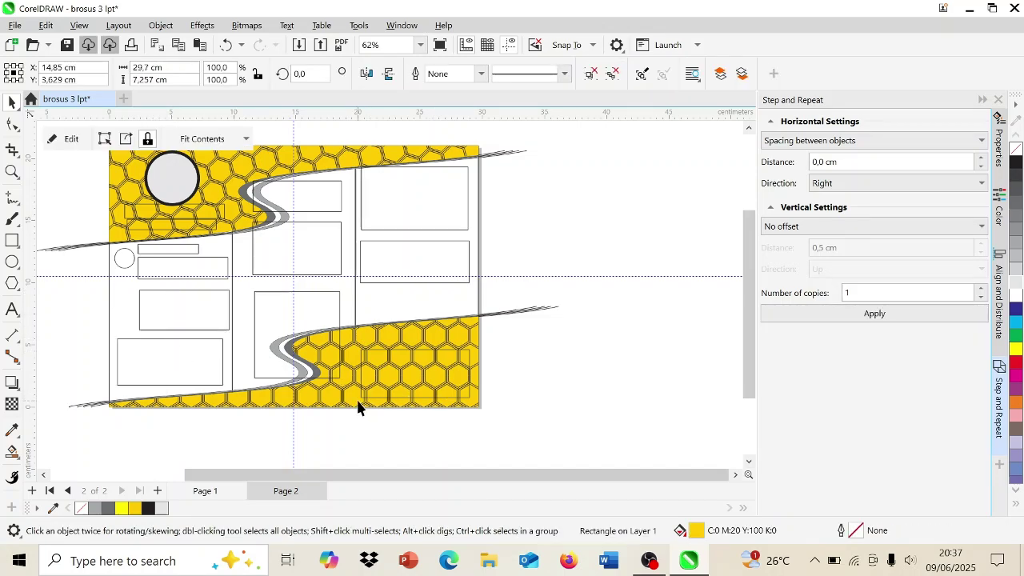
{"action": "left_click", "coordinate": [1018, 250]}
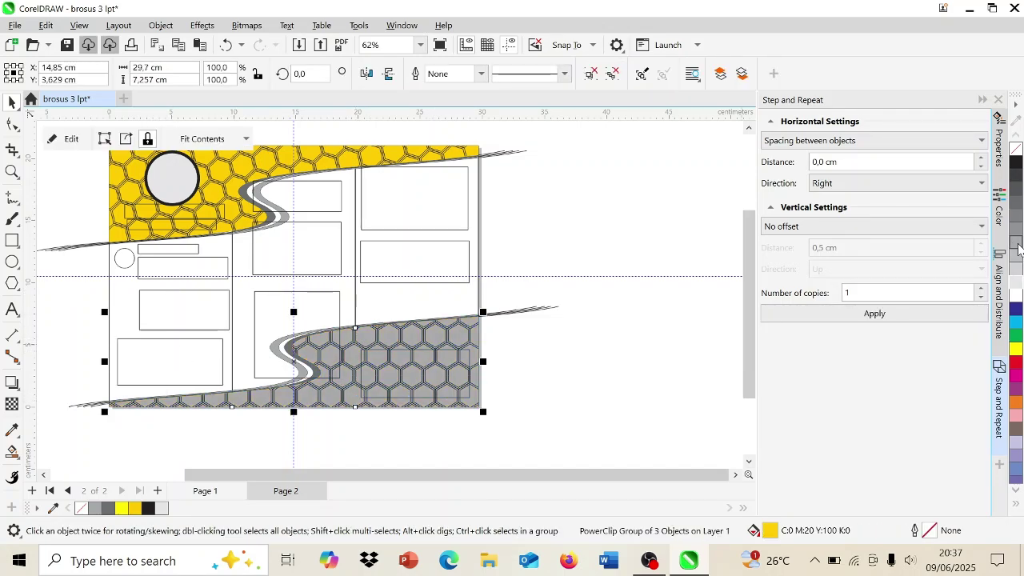
Try black and 90% black on the upper honeycomb band of Page 2, and settle on an 80% black fill.
{"action": "left_click", "coordinate": [296, 160]}
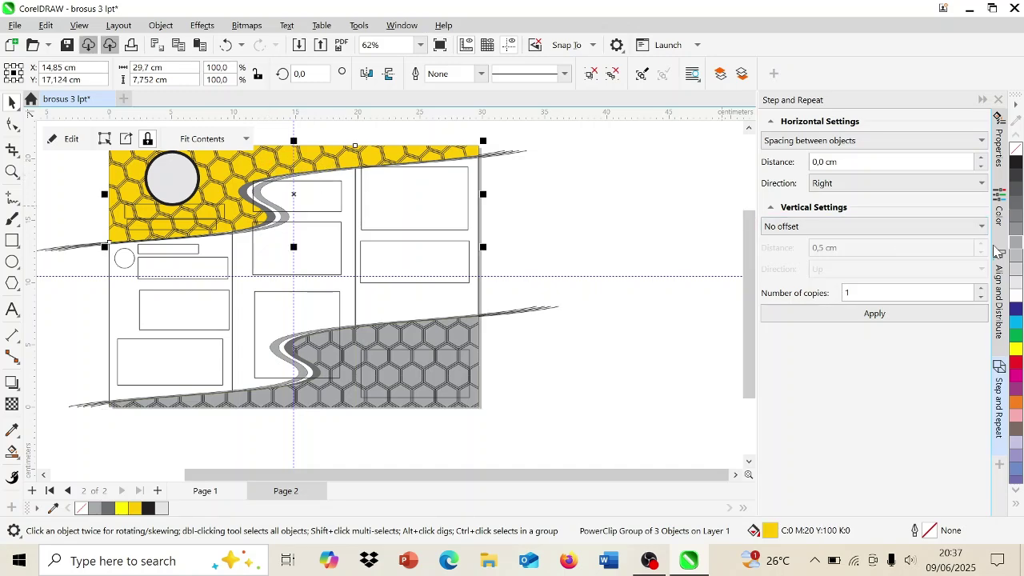
{"action": "left_click", "coordinate": [1017, 163]}
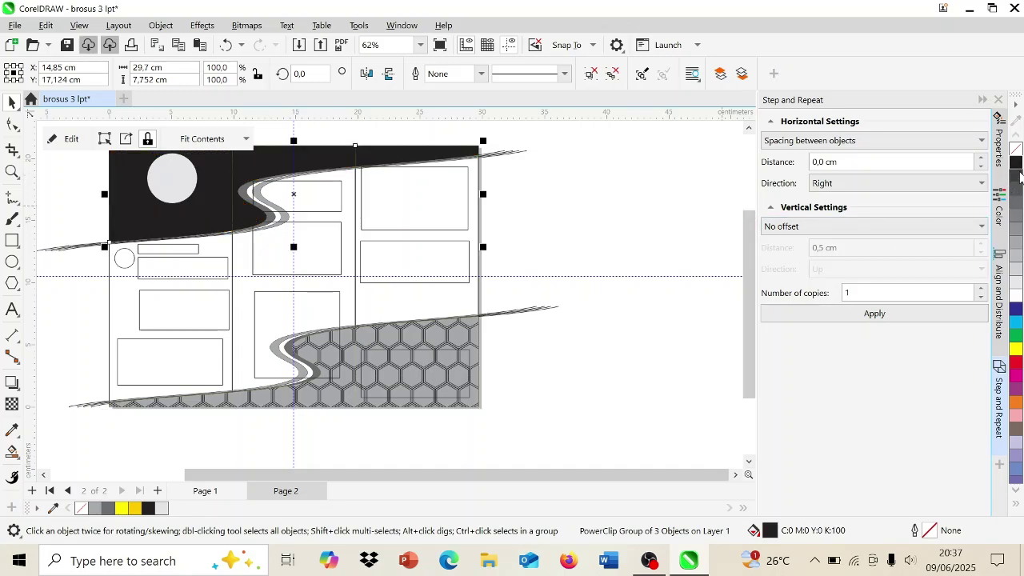
{"action": "left_click", "coordinate": [1019, 177]}
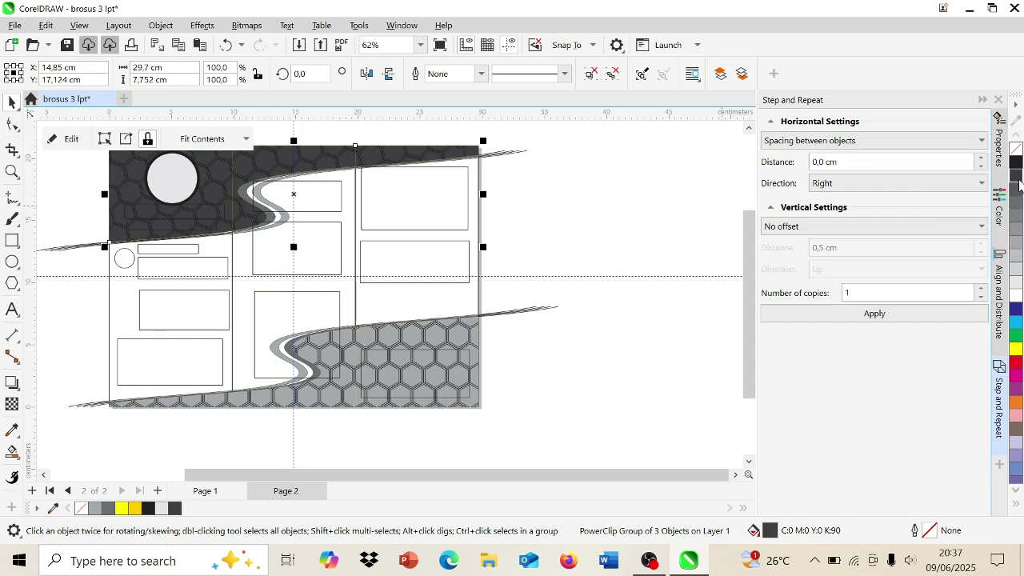
{"action": "left_click", "coordinate": [1019, 189]}
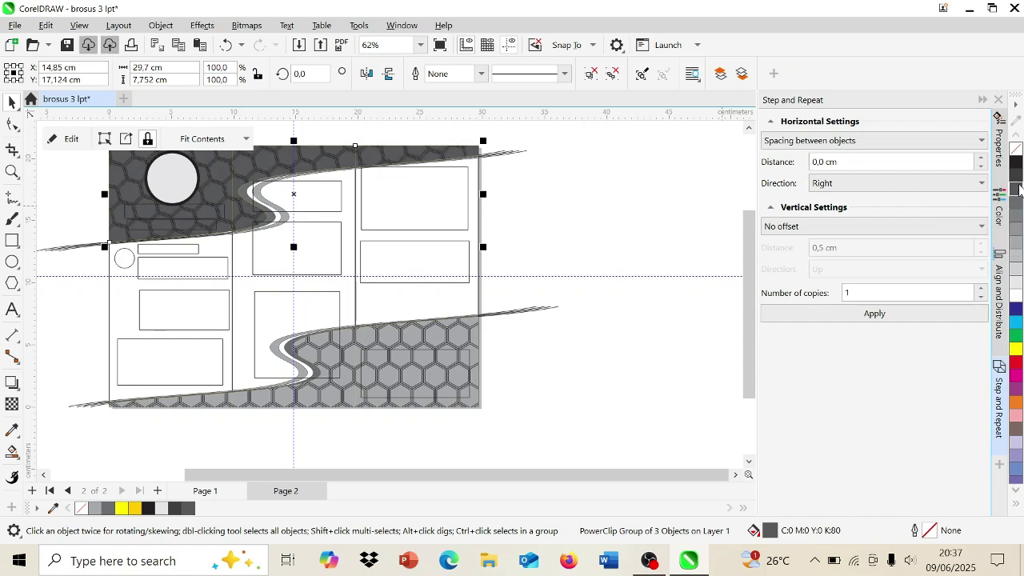
Recolour the lower honeycomb band on Page 2 with a 70% black fill.
{"action": "left_click", "coordinate": [455, 346]}
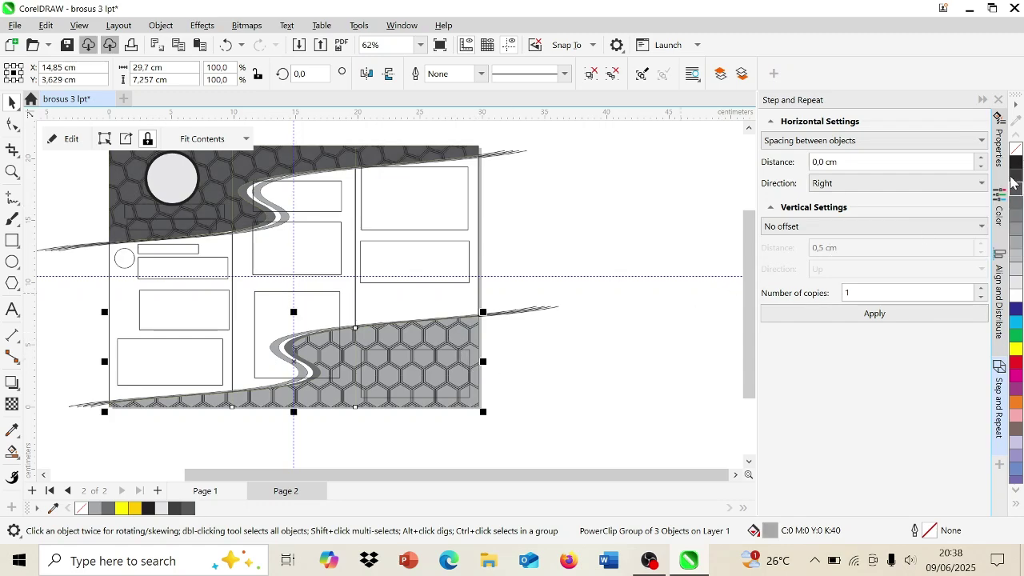
{"action": "left_click", "coordinate": [1017, 203]}
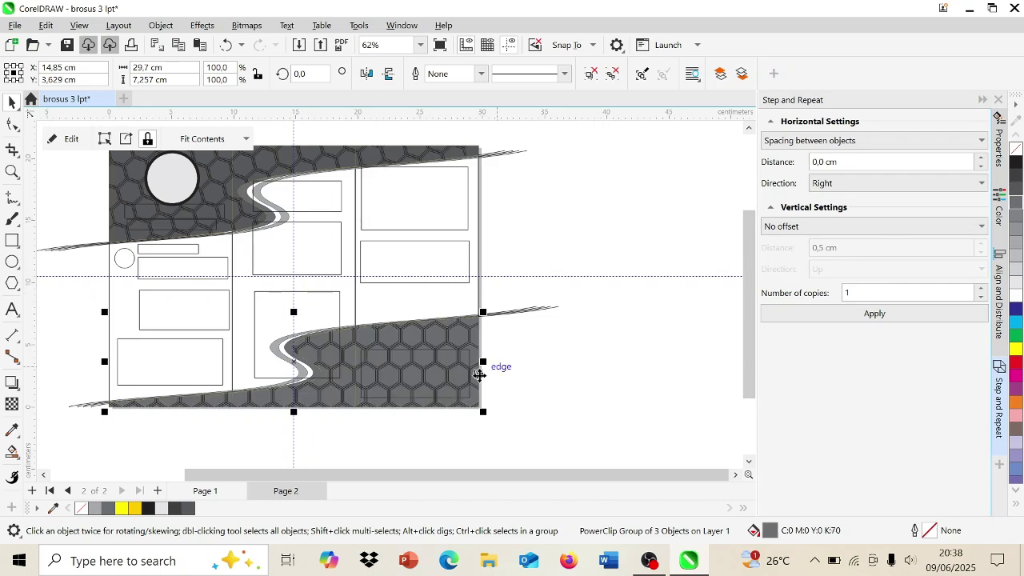
{"action": "left_click", "coordinate": [545, 379]}
Delete the placeholder boxes from the three panels and the lower band on Page 2, along with the small circle in the first panel.
{"action": "scroll", "coordinate": [549, 374], "scroll_direction": "left", "scroll_amount": 3}
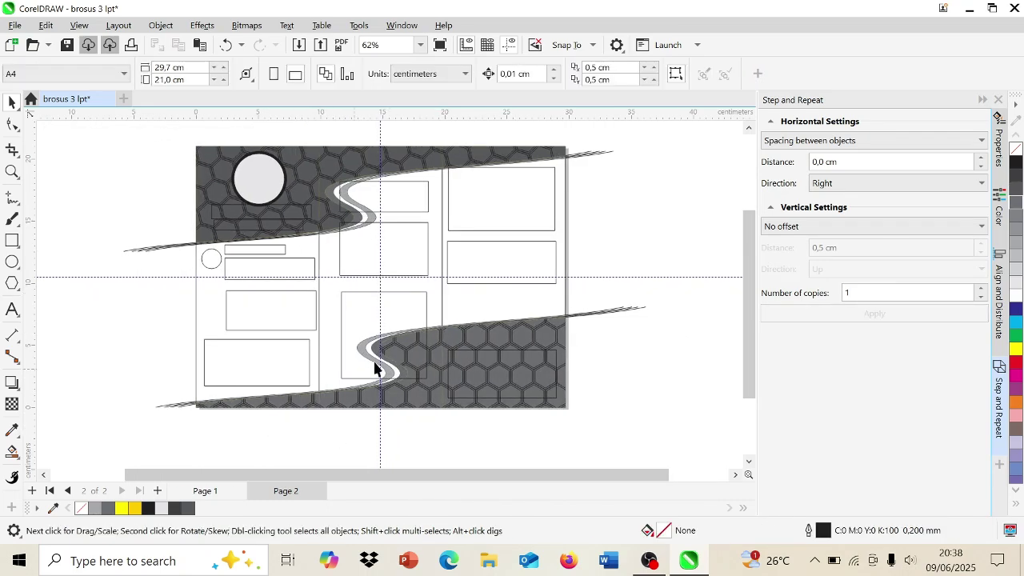
{"action": "left_click_drag", "start_coordinate": [426, 298], "coordinate": [425, 298]}
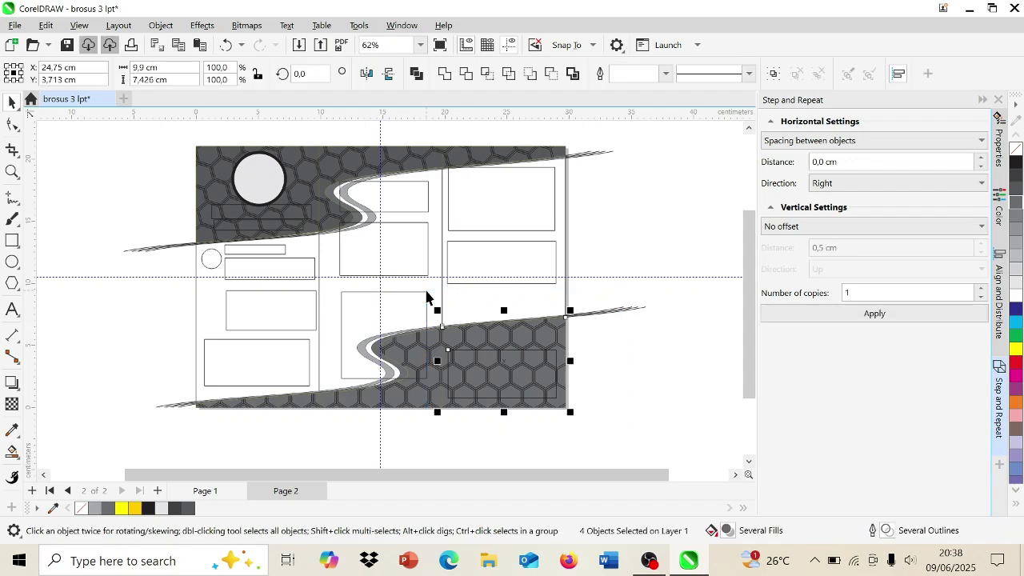
{"action": "left_click", "coordinate": [425, 298]}
{"action": "left_click_drag", "start_coordinate": [608, 289], "coordinate": [425, 157]}
{"action": "key", "text": "Delete"}
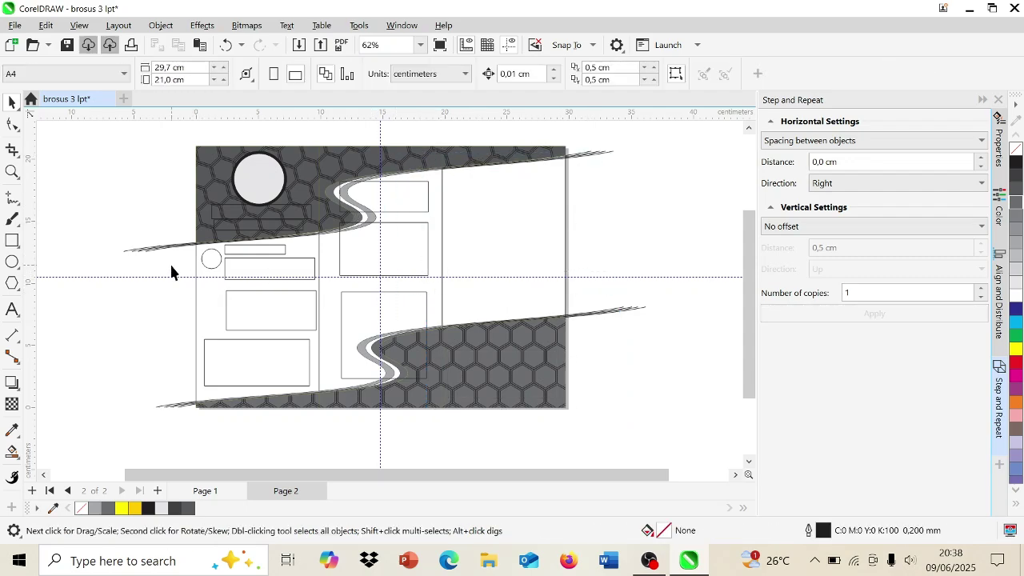
{"action": "left_click_drag", "start_coordinate": [157, 219], "coordinate": [433, 173]}
{"action": "key", "text": "Delete"}
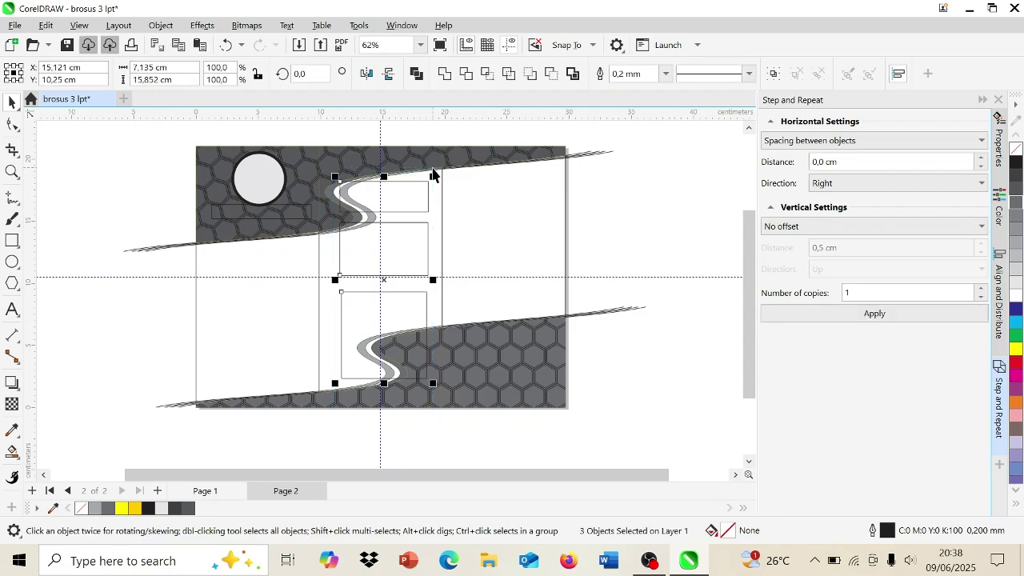
{"action": "key", "text": "Delete"}
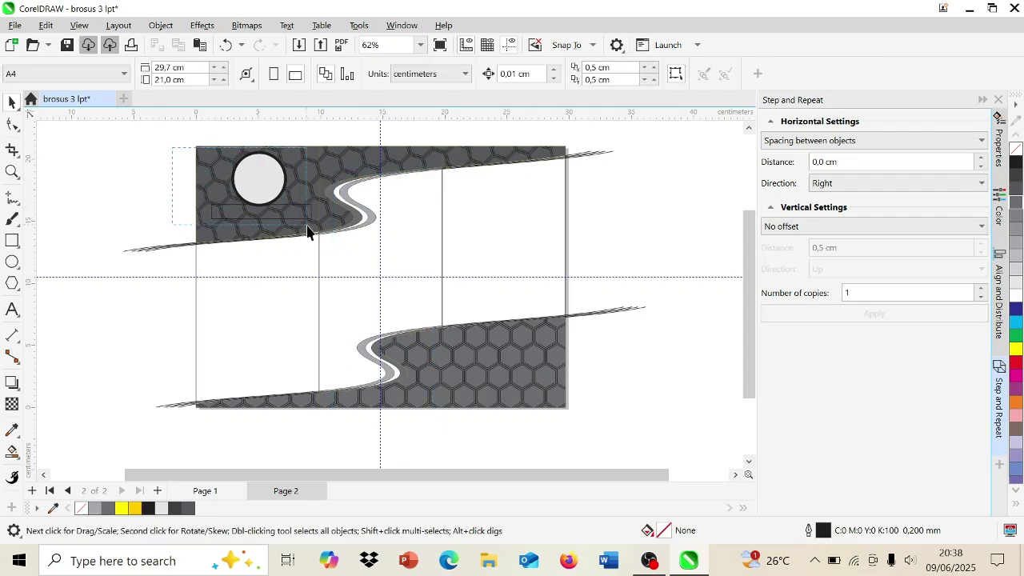
Move the circular badge and its caption rectangle from the first panel to the upper part of the third panel, with the badge above the rectangle.
{"action": "left_click_drag", "start_coordinate": [307, 231], "coordinate": [309, 233]}
{"action": "left_click_drag", "start_coordinate": [262, 188], "coordinate": [503, 211]}
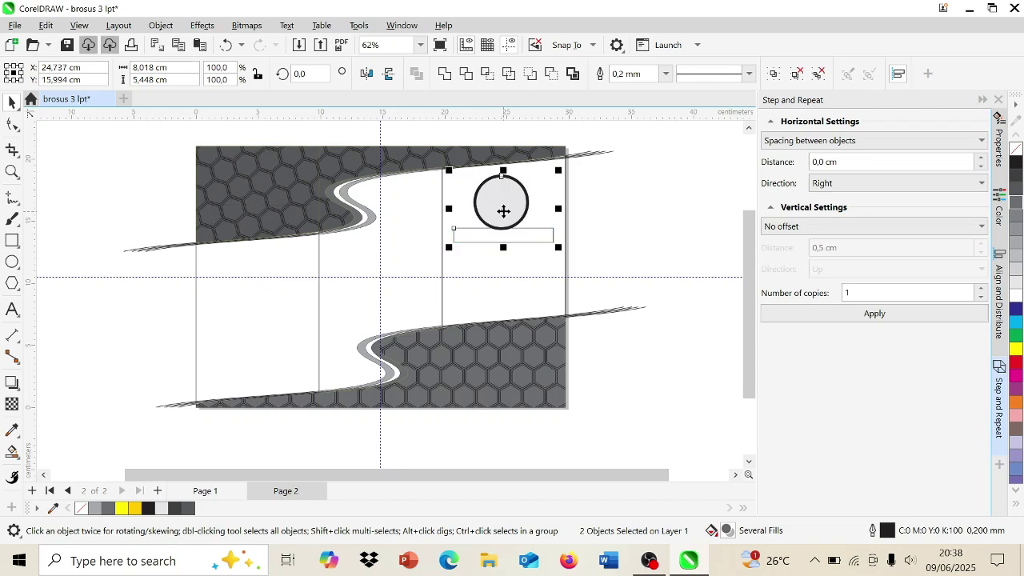
{"action": "left_click", "coordinate": [685, 247]}
{"action": "scroll", "coordinate": [685, 247], "scroll_direction": "up", "scroll_amount": 1}
{"action": "left_click", "coordinate": [454, 189]}
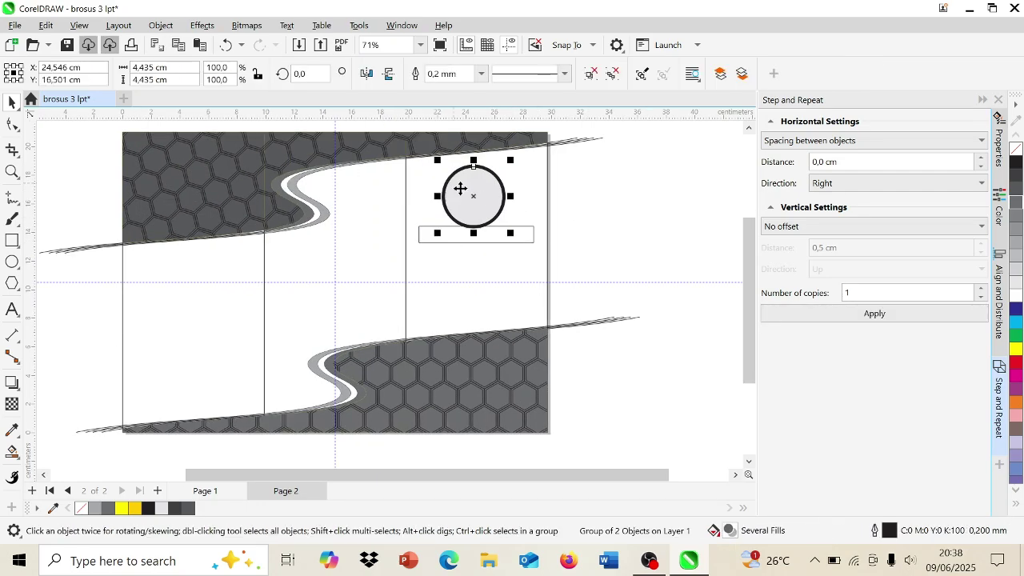
{"action": "left_click_drag", "start_coordinate": [470, 194], "coordinate": [481, 187]}
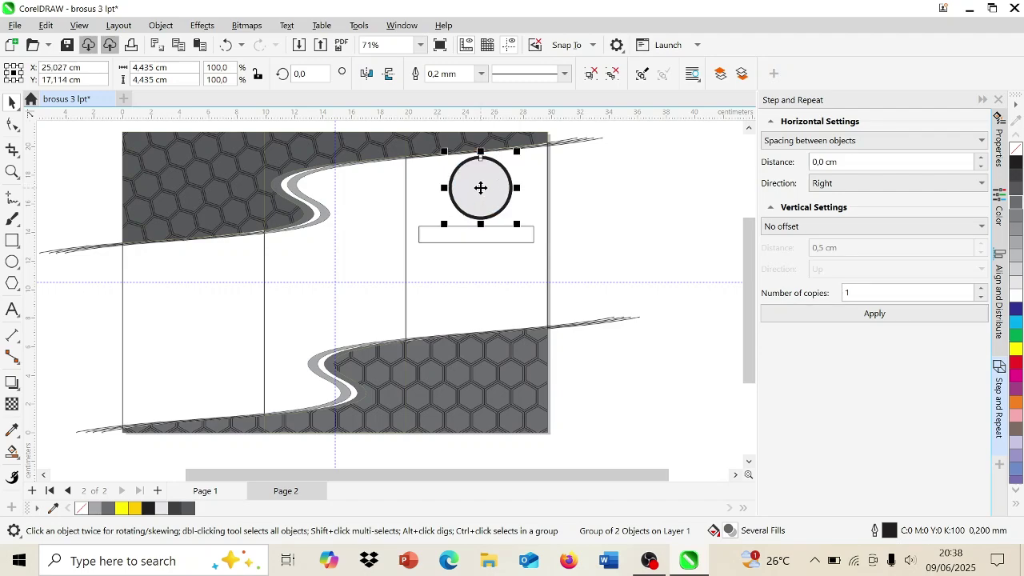
Draw placeholder rectangles of about 8 × 3.5 cm below the third panel's caption box and about 7 × 2.9 cm high in the middle panel.
{"action": "left_click", "coordinate": [12, 239]}
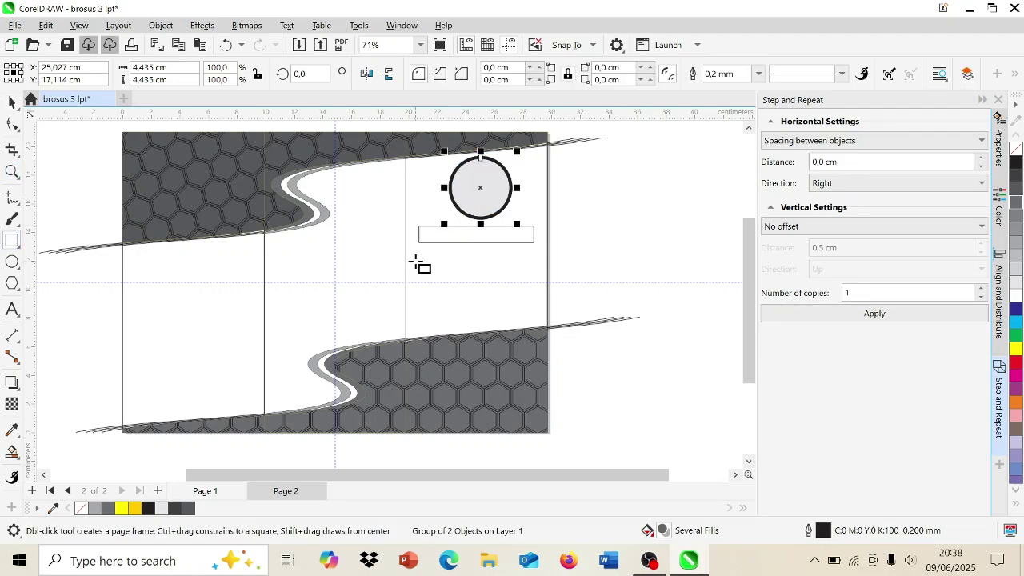
{"action": "left_click_drag", "start_coordinate": [418, 261], "coordinate": [534, 313]}
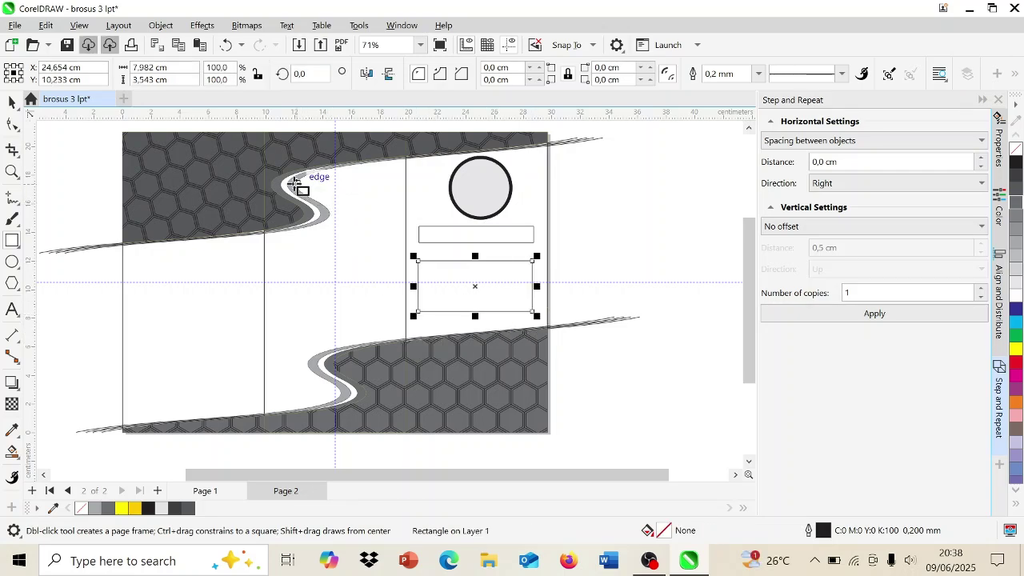
{"action": "left_click_drag", "start_coordinate": [284, 179], "coordinate": [383, 220]}
Draw a circle about 1 cm across below the middle panel's rectangle and remove the stray ellipse beneath it.
{"action": "key", "text": "F7"}
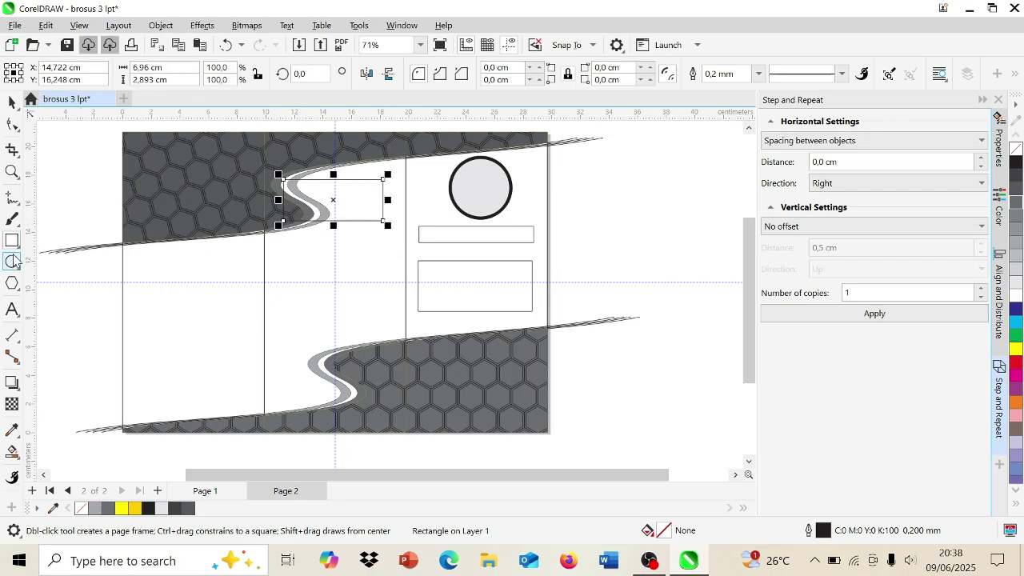
{"action": "mouse_move", "coordinate": [282, 231]}
{"action": "left_mouse_down"}
{"action": "mouse_move", "coordinate": [306, 254]}
{"action": "mouse_move", "coordinate": [304, 279]}
{"action": "mouse_move", "coordinate": [295, 276]}
{"action": "left_mouse_up"}
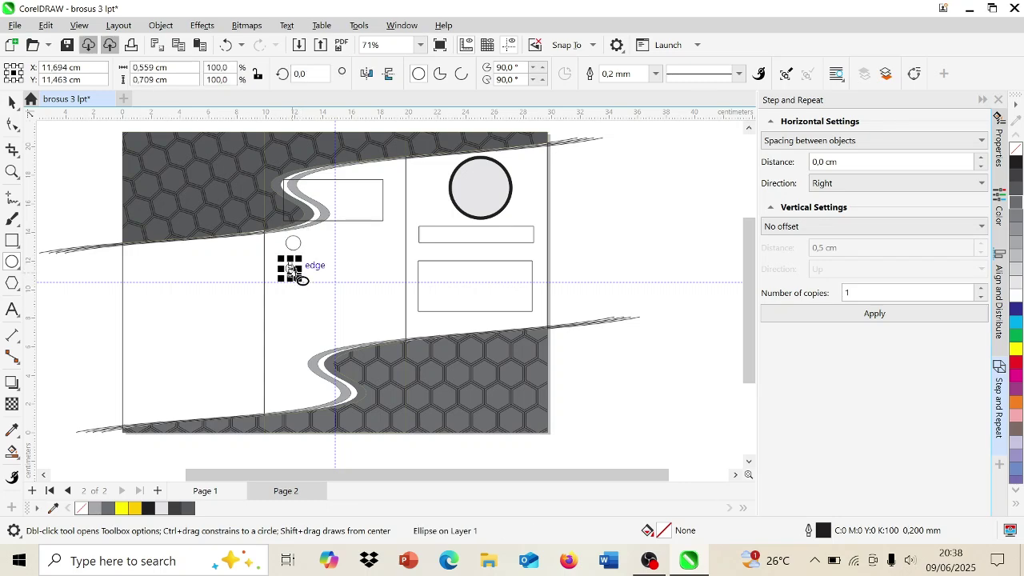
{"action": "key", "text": "Delete"}
{"action": "scroll", "coordinate": [293, 274], "scroll_direction": "up", "scroll_amount": 2}
{"action": "key", "text": "space"}
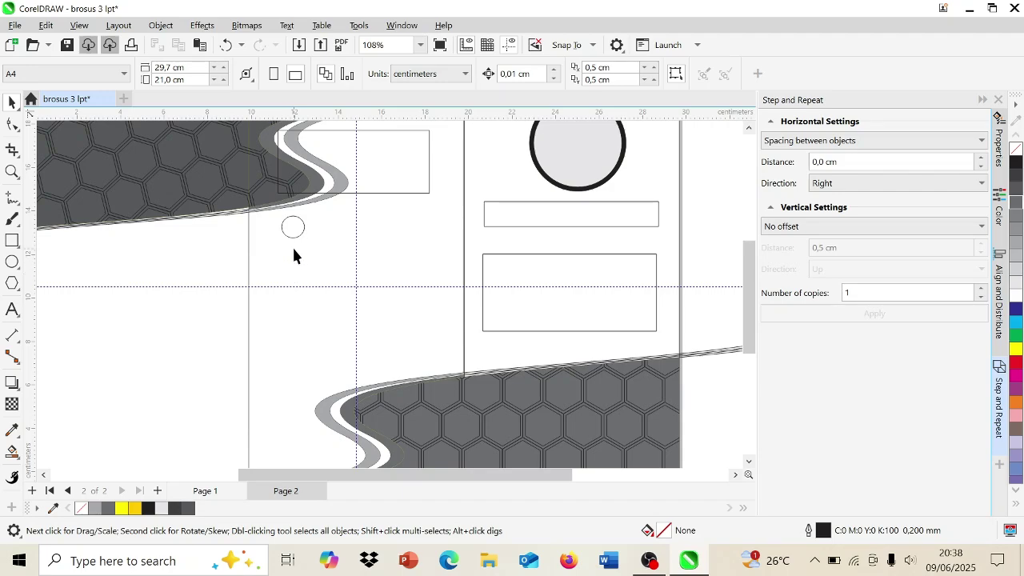
{"action": "left_click", "coordinate": [293, 240]}
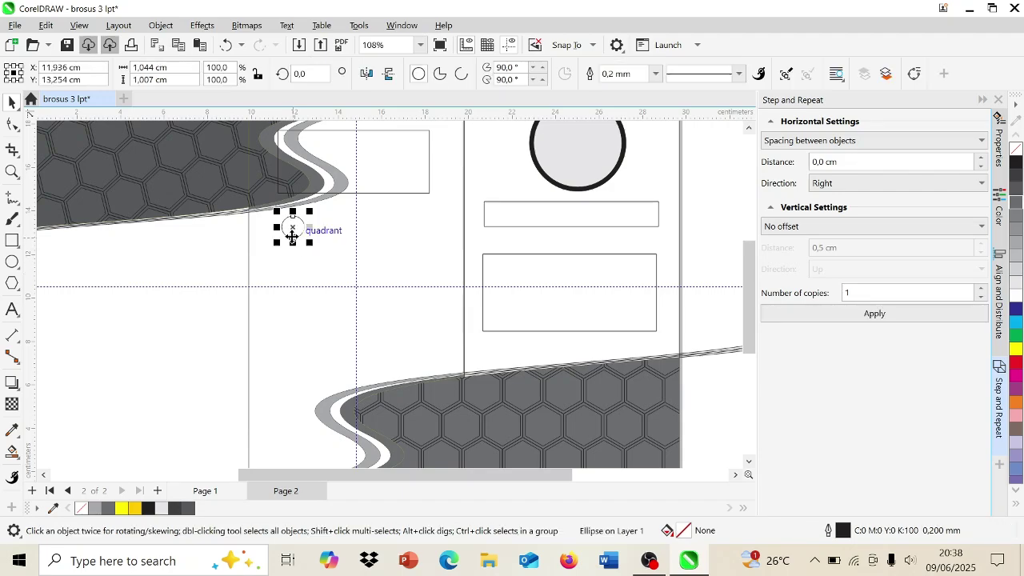
{"action": "key", "text": "w"}
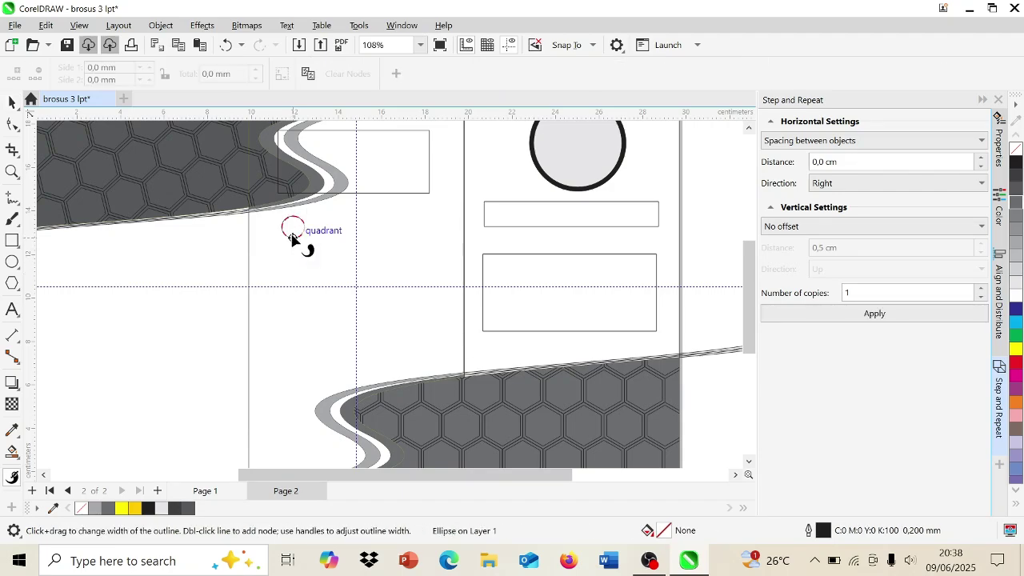
{"action": "key", "text": "ctrl+z"}
{"action": "key", "text": "space"}
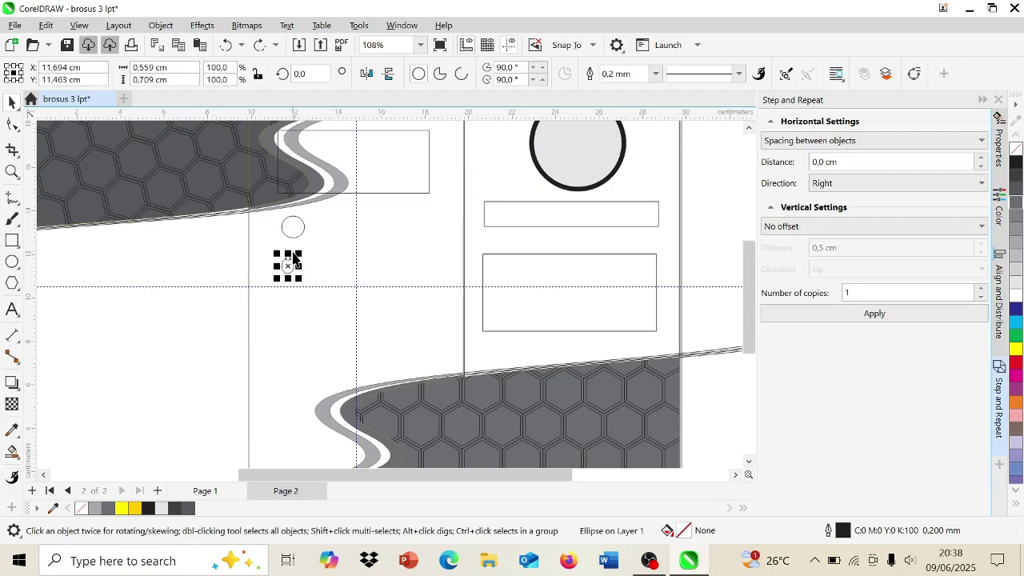
Copy the small circle straight down three times to form an evenly spaced column of four in the middle panel.
{"action": "left_click", "coordinate": [293, 227]}
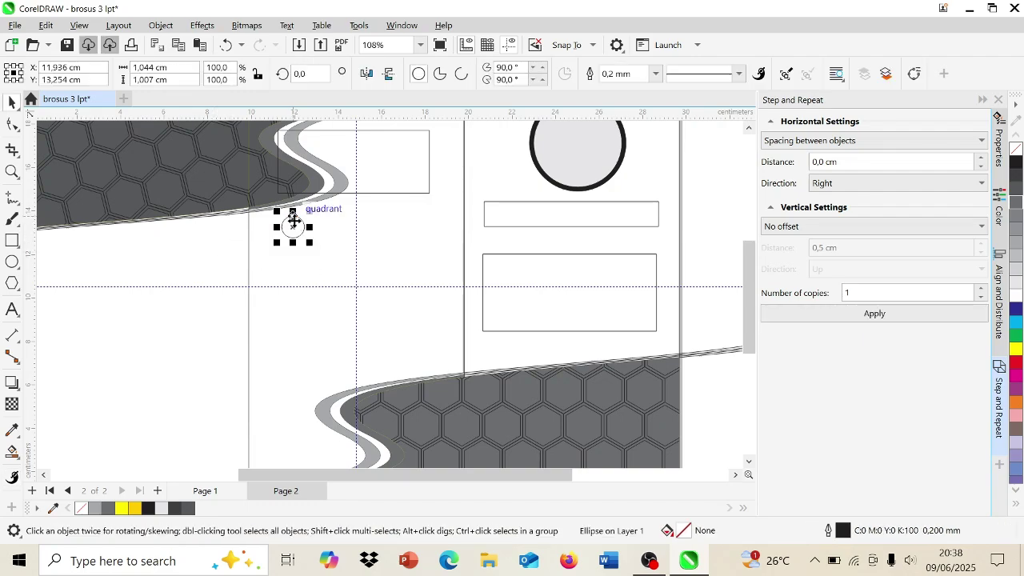
{"action": "left_click_drag", "start_coordinate": [294, 221], "coordinate": [295, 296]}
{"action": "key", "text": "Tab"}
{"action": "key", "text": "Tab"}
{"action": "left_click_drag", "start_coordinate": [293, 227], "coordinate": [298, 331]}
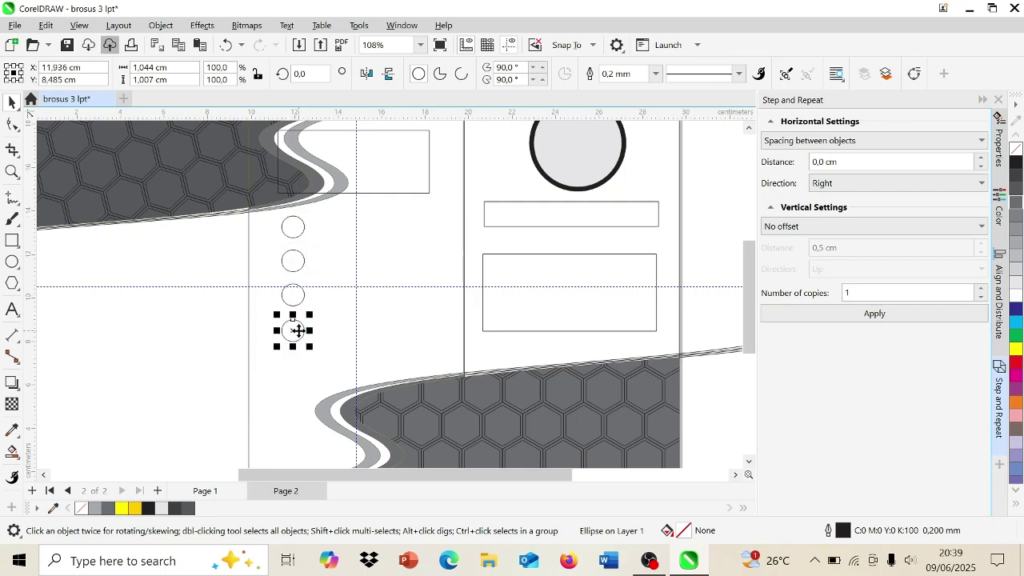
Draw a rectangle beside each of the four circles, the first three about 5.7 × 1 cm and the last about 5.8 × 2.9 cm.
{"action": "left_click", "coordinate": [12, 240]}
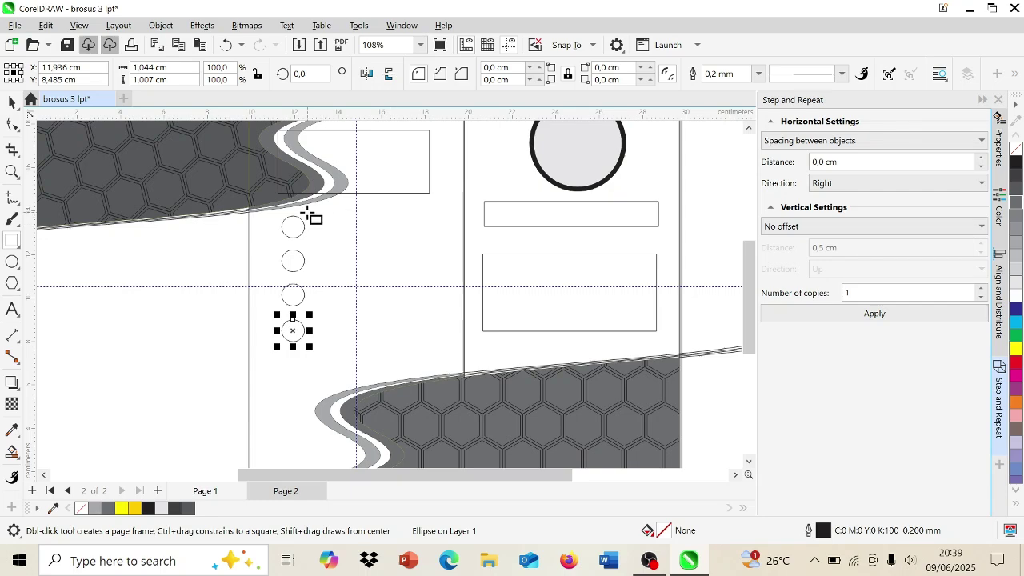
{"action": "left_click_drag", "start_coordinate": [307, 212], "coordinate": [431, 235]}
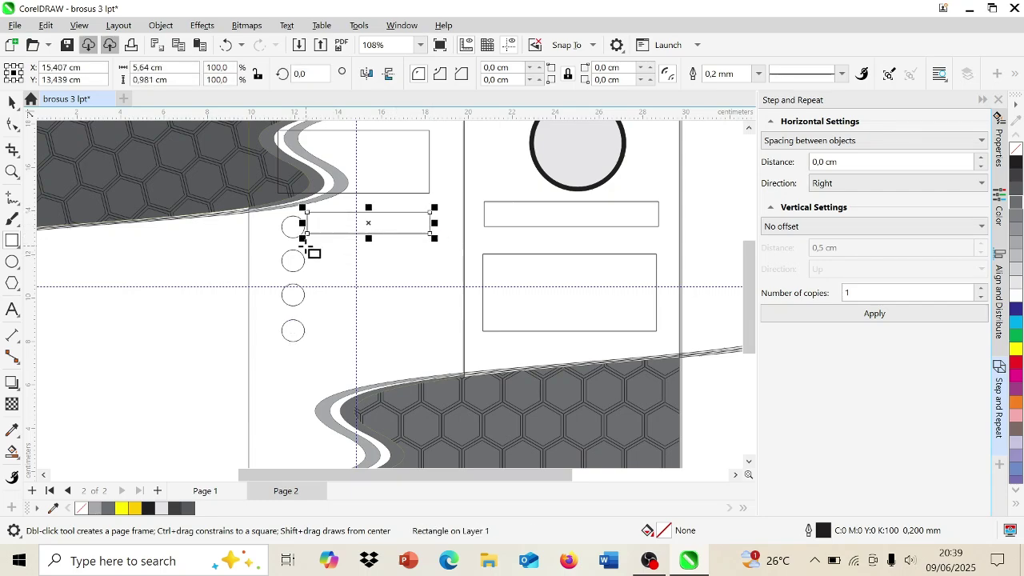
{"action": "left_click_drag", "start_coordinate": [306, 247], "coordinate": [430, 270]}
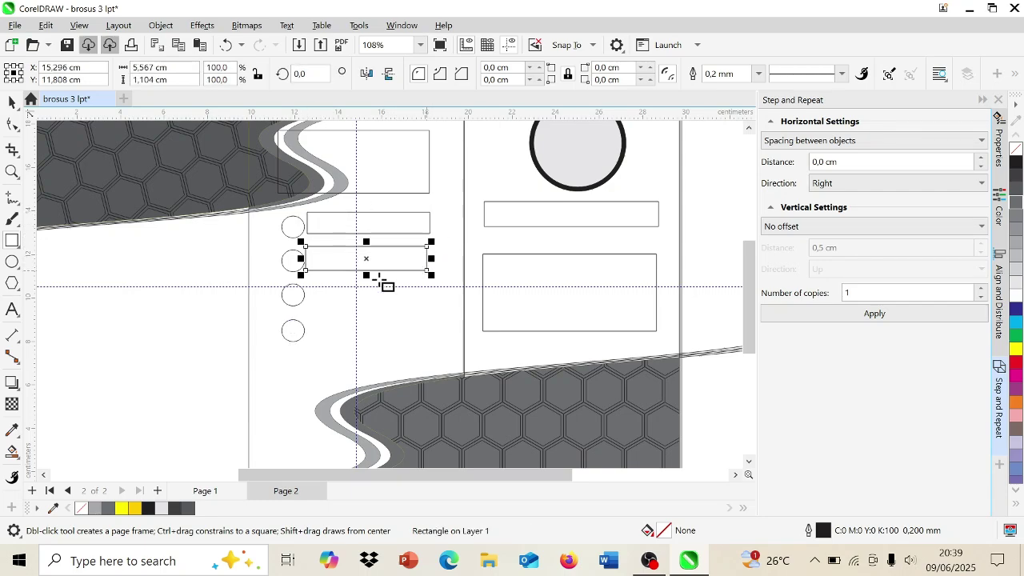
{"action": "left_click_drag", "start_coordinate": [307, 286], "coordinate": [436, 308]}
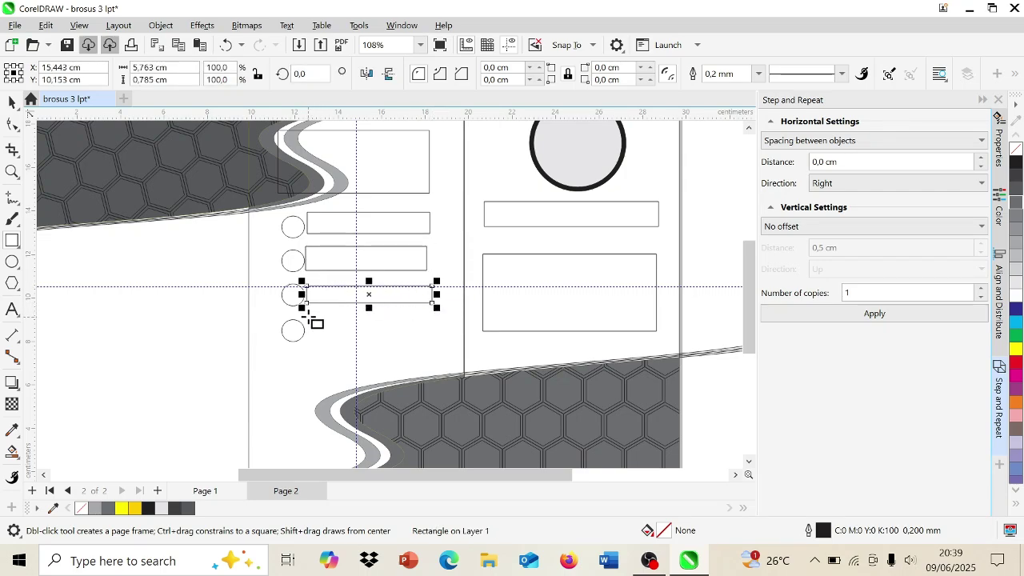
{"action": "left_click_drag", "start_coordinate": [308, 317], "coordinate": [429, 378]}
{"action": "left_click_drag", "start_coordinate": [430, 377], "coordinate": [431, 377]}
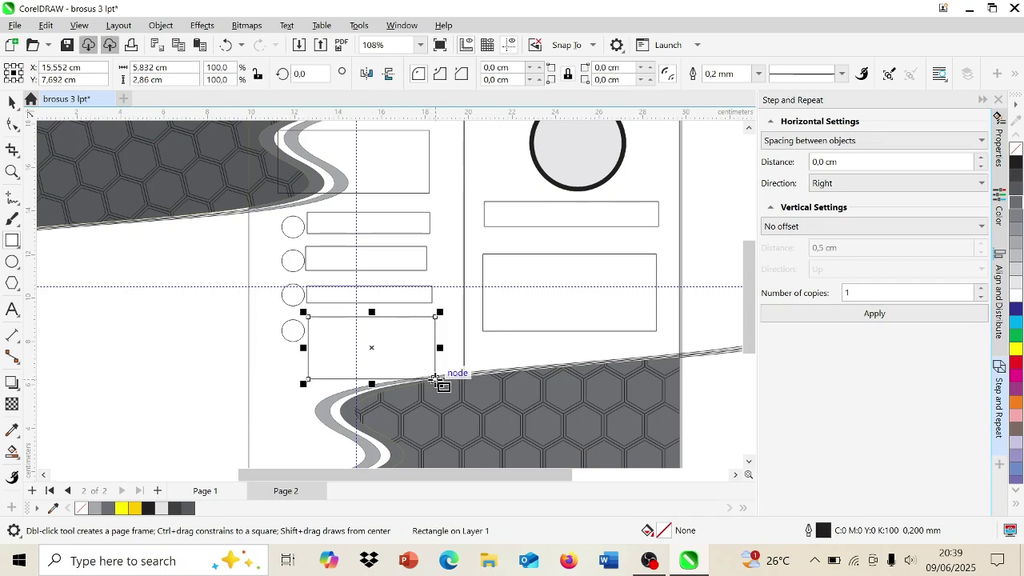
Draw two stacked placeholder rectangles in the first panel between the bands, the lower one about 7.4 × 5.9 cm.
{"action": "scroll", "coordinate": [440, 374], "scroll_direction": "down", "scroll_amount": 2}
{"action": "scroll", "coordinate": [440, 373], "scroll_direction": "down", "scroll_amount": 3}
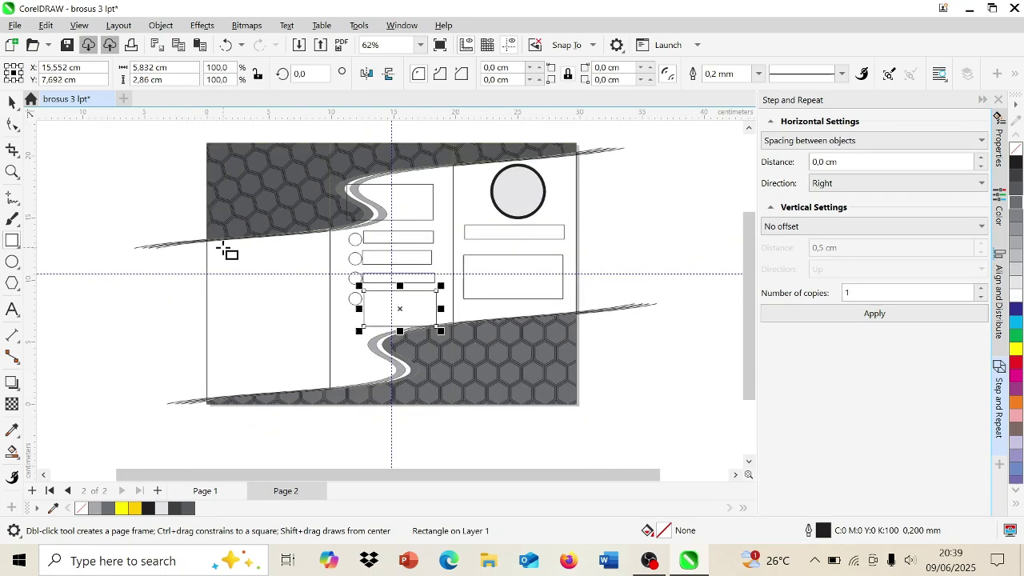
{"action": "left_click_drag", "start_coordinate": [223, 246], "coordinate": [306, 283]}
{"action": "left_click_drag", "start_coordinate": [221, 304], "coordinate": [319, 378]}
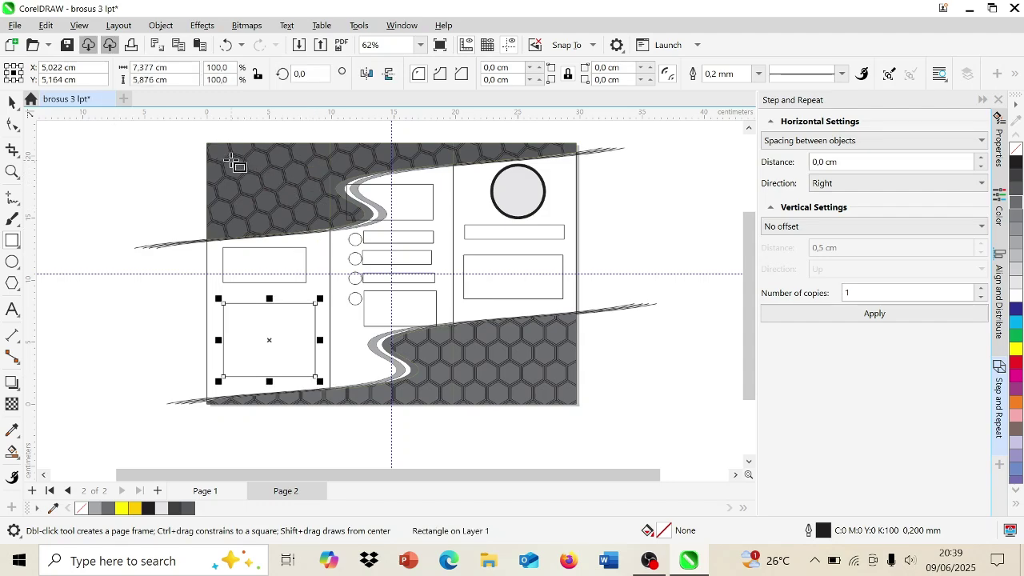
Draw a rectangle on the upper band in the first panel and widen it to about 7.8 × 5.6 cm.
{"action": "left_click_drag", "start_coordinate": [227, 155], "coordinate": [324, 233]}
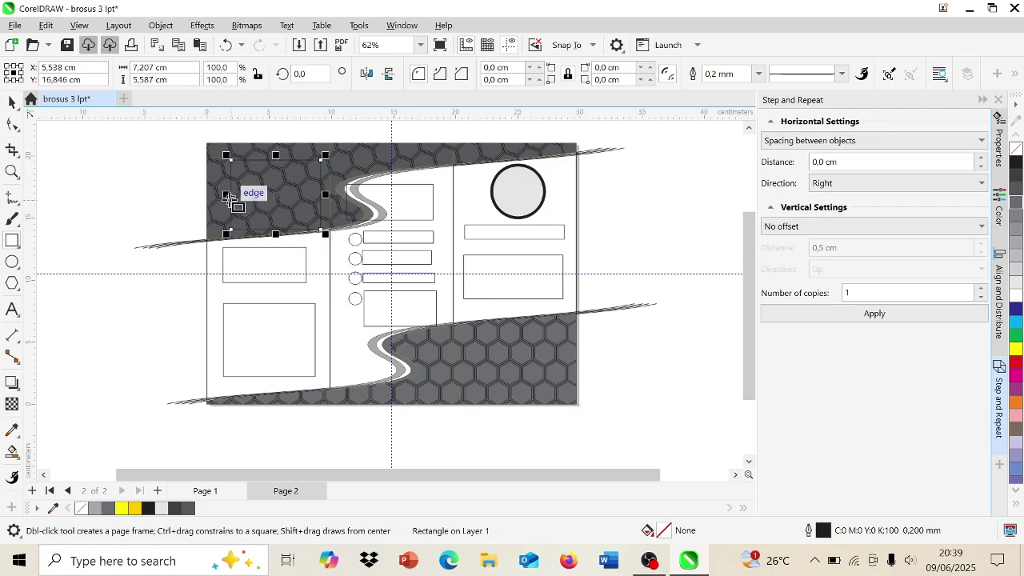
{"action": "left_click_drag", "start_coordinate": [226, 194], "coordinate": [220, 194]}
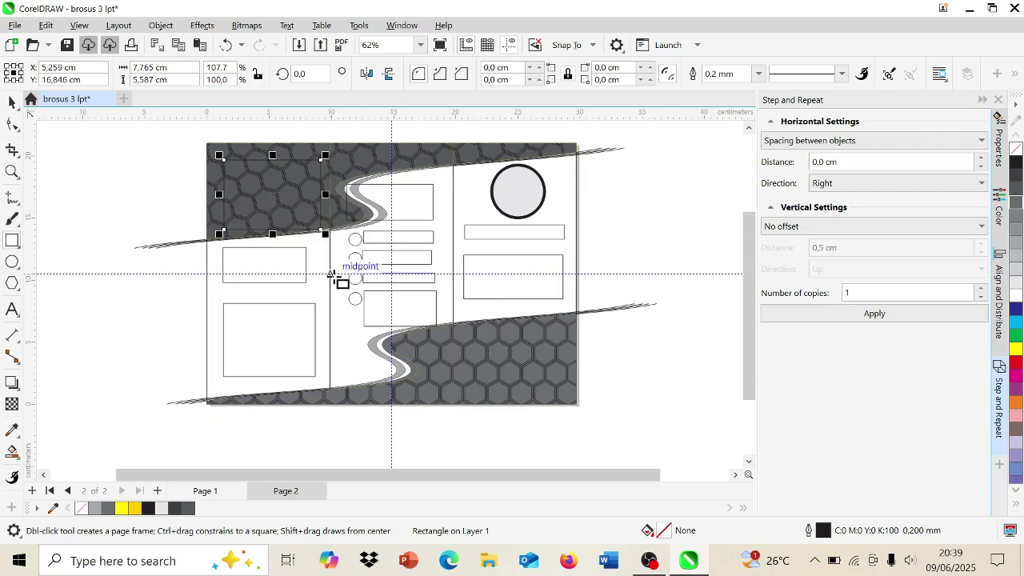
{"action": "key", "text": "space"}
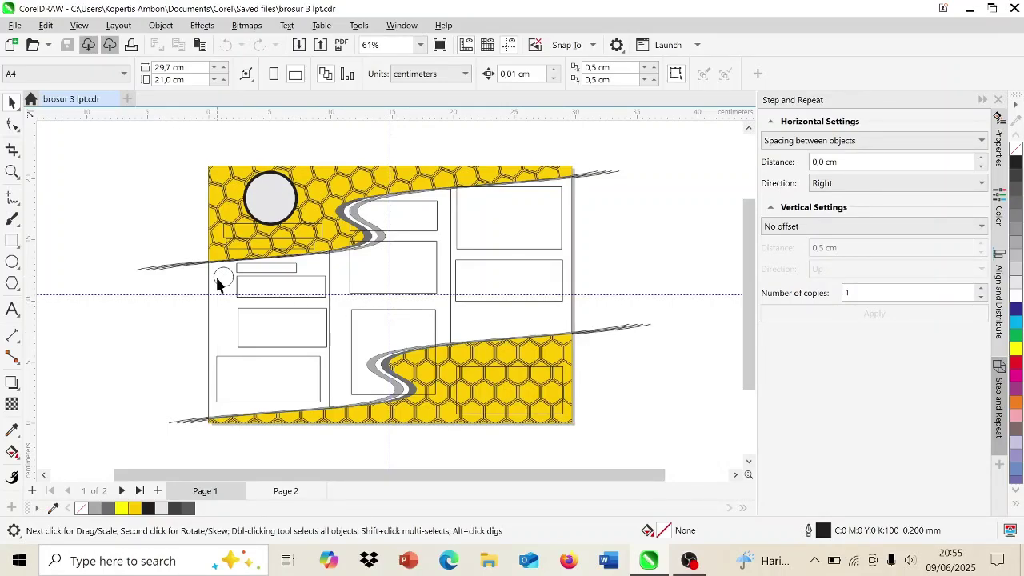
Delete the overhanging wavy guide curves along the lower edge of the upper honeycomb band on Page 1.
{"action": "left_click", "coordinate": [169, 266]}
{"action": "key", "text": "Delete"}
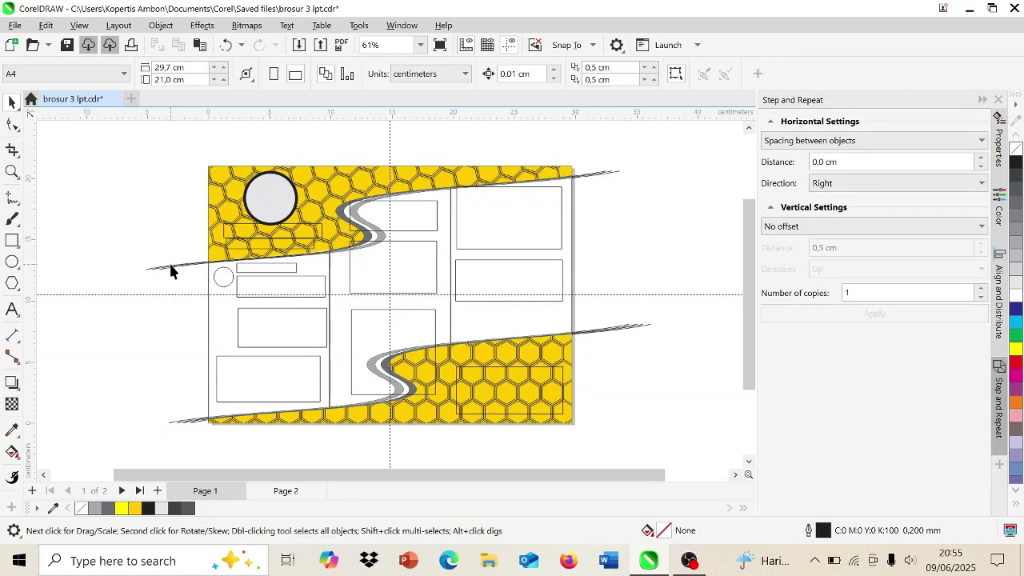
{"action": "left_click", "coordinate": [170, 269]}
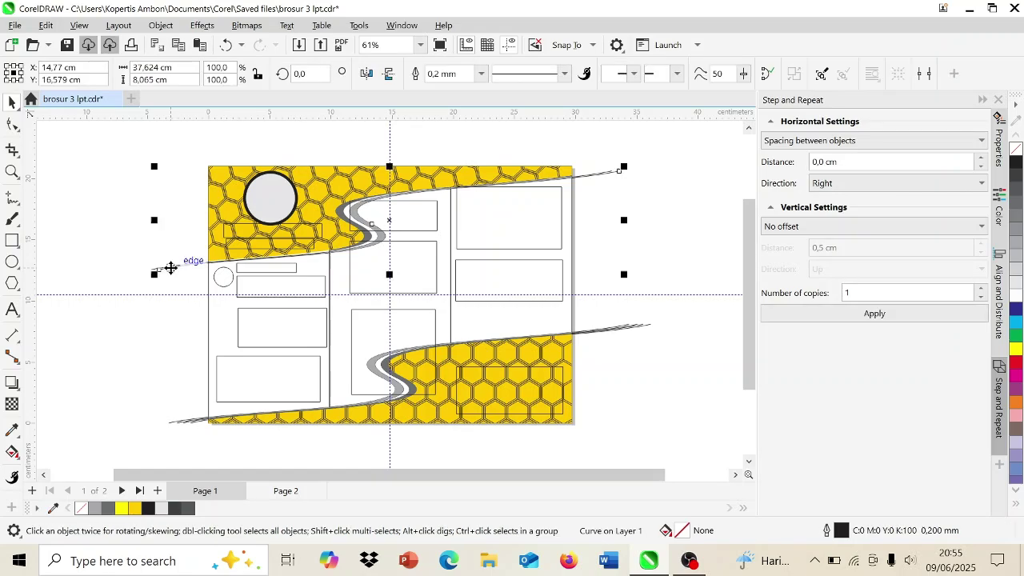
{"action": "key", "text": "Delete"}
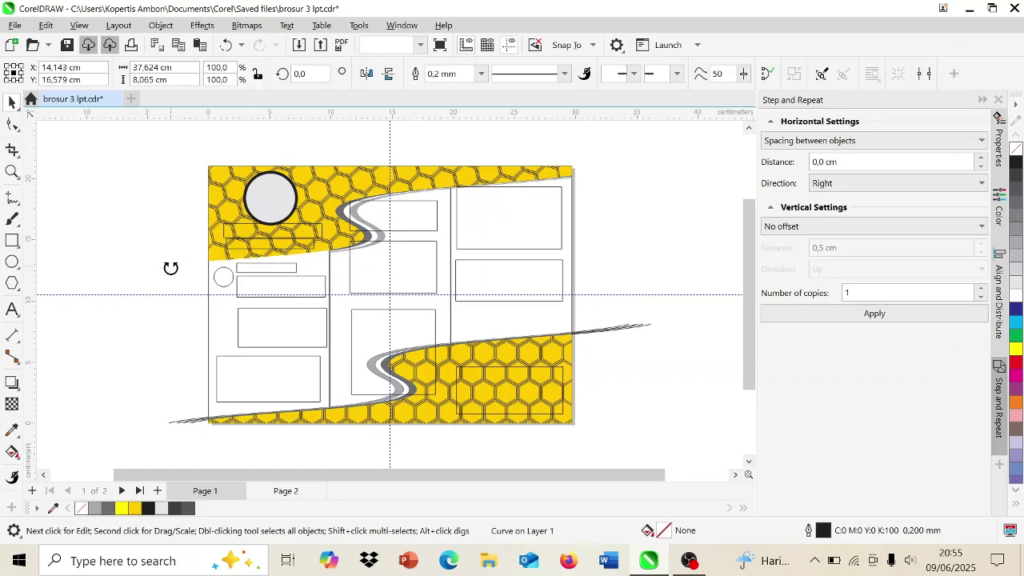
Delete the remaining overhanging wavy guide curves along the upper edge of the lower honeycomb band on Page 1.
{"action": "left_click", "coordinate": [191, 423]}
{"action": "key", "text": "Delete"}
{"action": "left_click", "coordinate": [190, 424]}
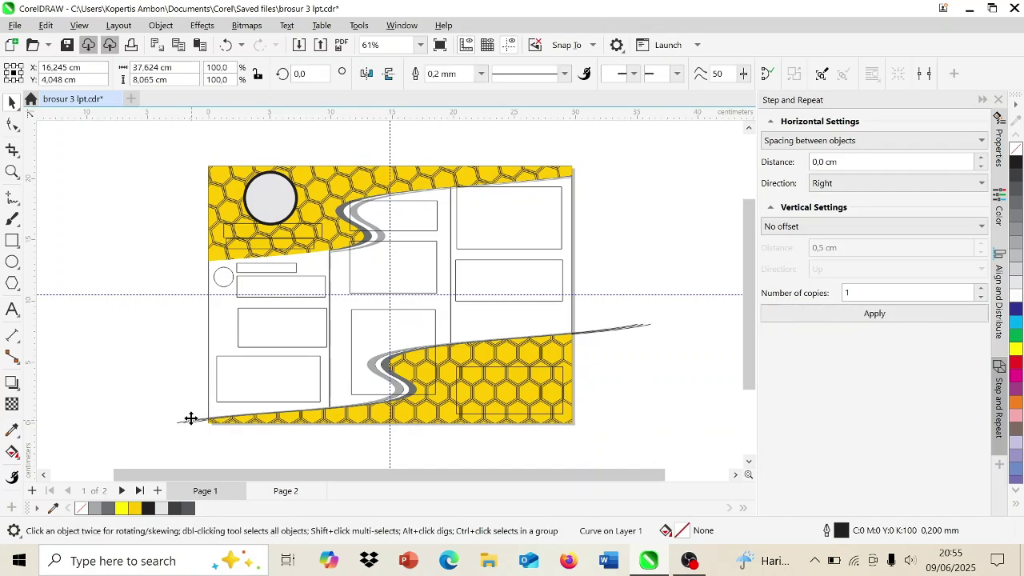
{"action": "key", "text": "Delete"}
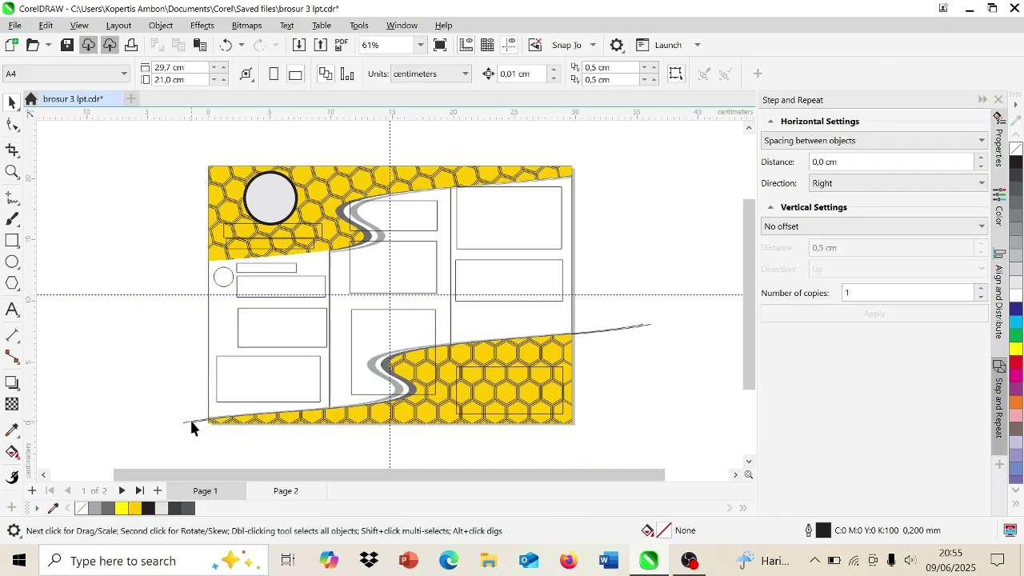
{"action": "left_click", "coordinate": [190, 423]}
{"action": "key", "text": "Delete"}
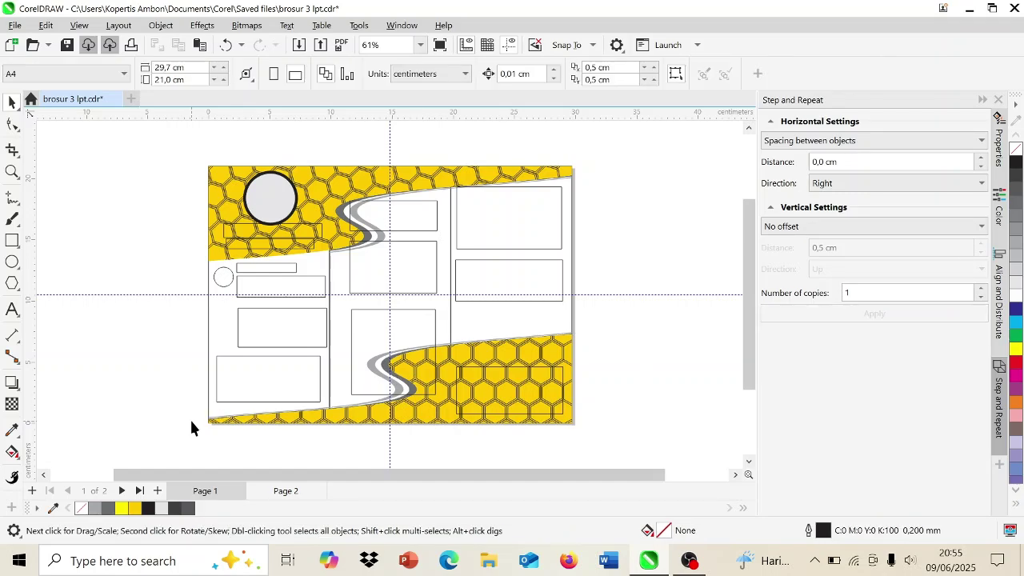
Delete the horizontal and vertical guidelines crossing the centre of the page.
{"action": "left_click", "coordinate": [182, 295]}
{"action": "key", "text": "Delete"}
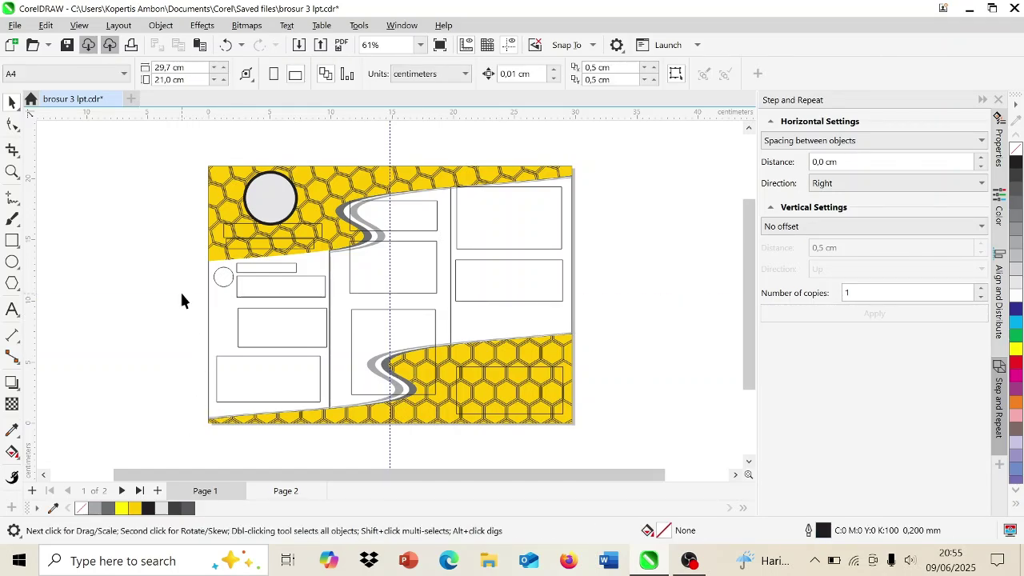
{"action": "left_click", "coordinate": [389, 150]}
{"action": "key", "text": "Delete"}
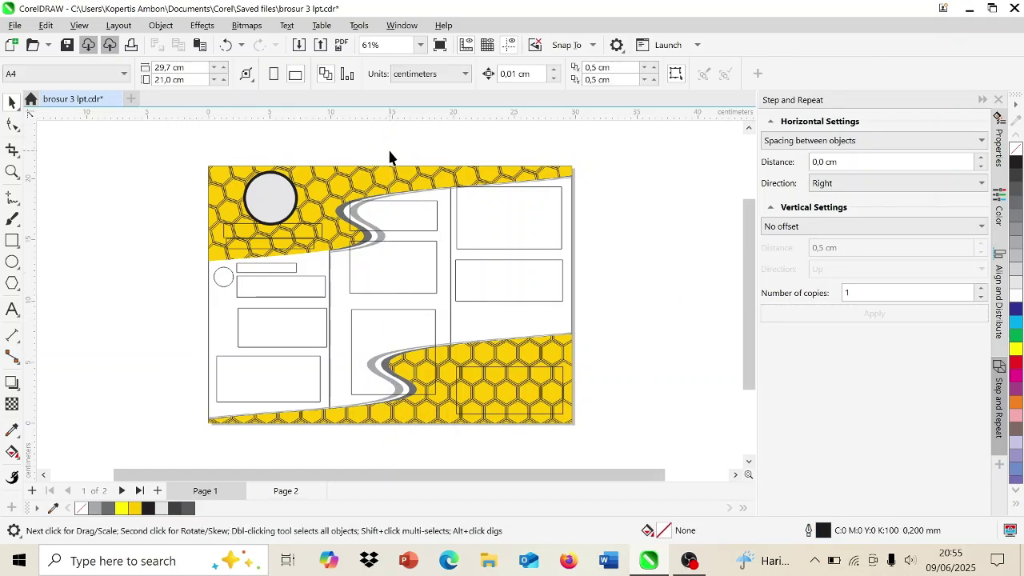
Delete the group of three panel outline rectangles on Page 1.
{"action": "left_click", "coordinate": [501, 317]}
{"action": "key", "text": "Delete"}
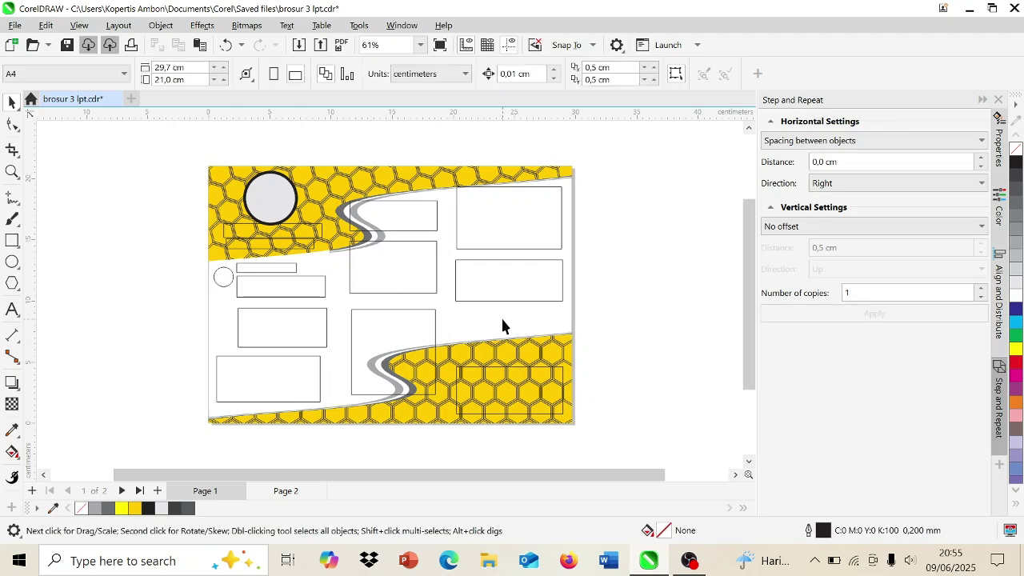
{"action": "left_click", "coordinate": [350, 377]}
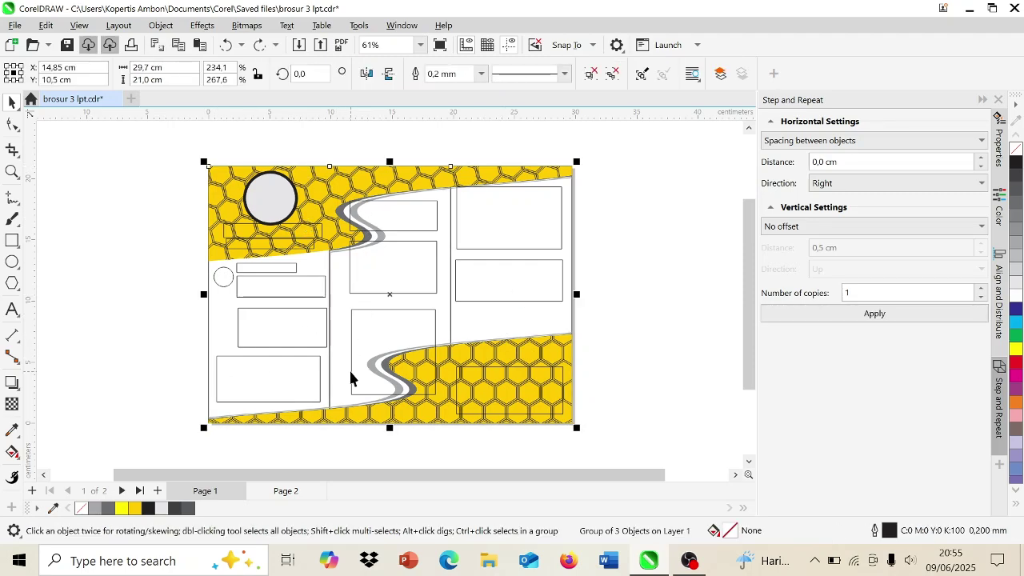
{"action": "scroll", "coordinate": [350, 376], "scroll_direction": "up", "scroll_amount": 1}
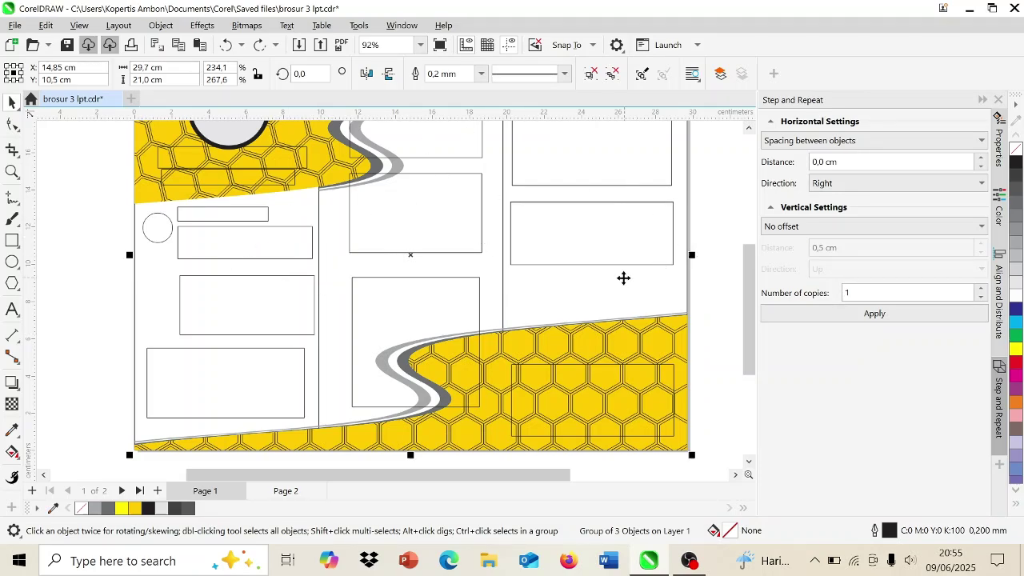
{"action": "left_click", "coordinate": [614, 301]}
{"action": "scroll", "coordinate": [614, 300], "scroll_direction": "down", "scroll_amount": 1}
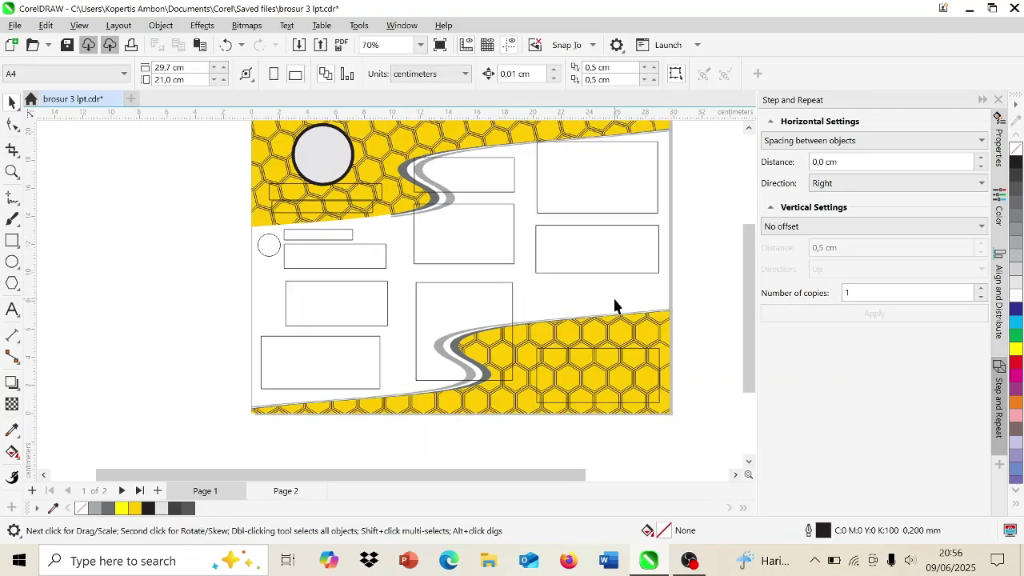
Delete the group of panel outline rectangles on Page 2.
{"action": "left_click", "coordinate": [252, 498]}
{"action": "scroll", "coordinate": [418, 356], "scroll_direction": "up", "scroll_amount": 1}
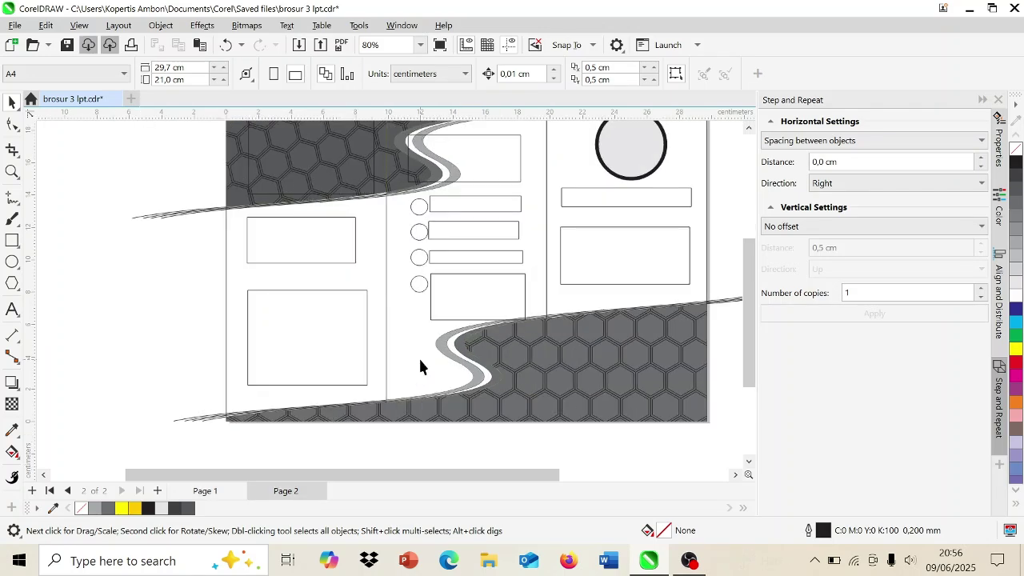
{"action": "left_click", "coordinate": [413, 366]}
{"action": "left_click", "coordinate": [413, 366]}
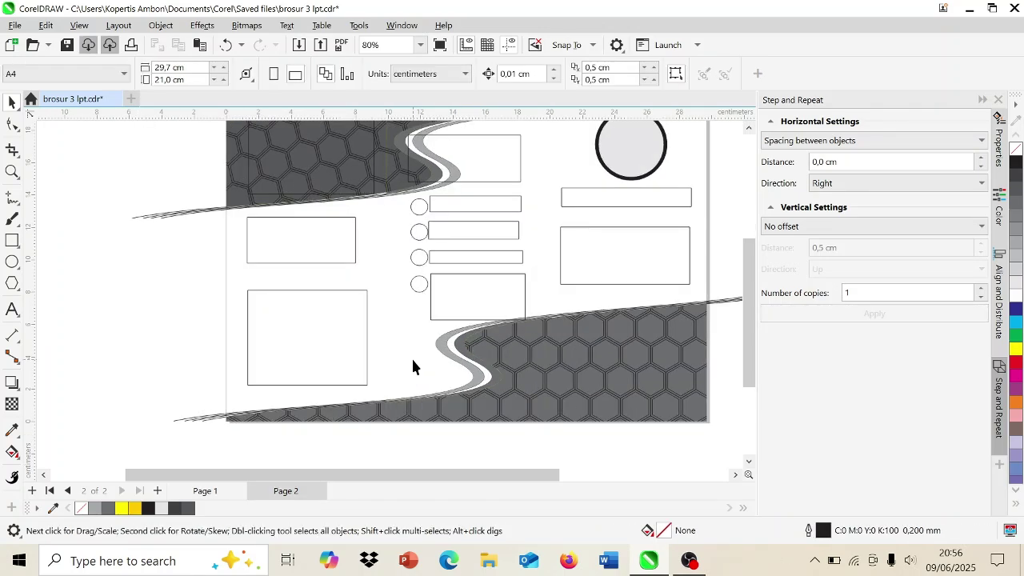
Delete the leftover wavy guide curves along the upper edge of the lower dark honeycomb band on Page 2.
{"action": "left_click", "coordinate": [202, 422]}
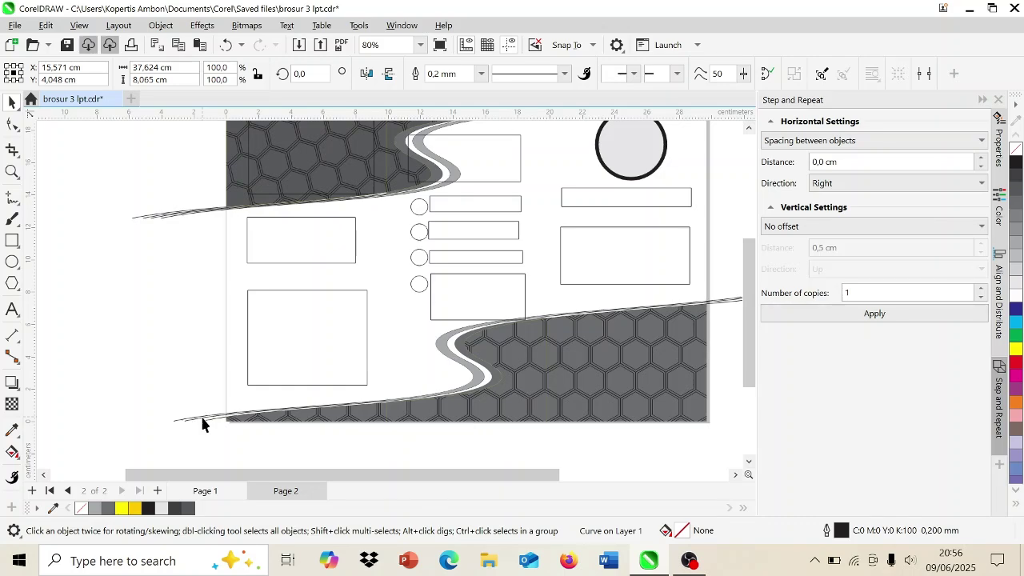
{"action": "key", "text": "Delete"}
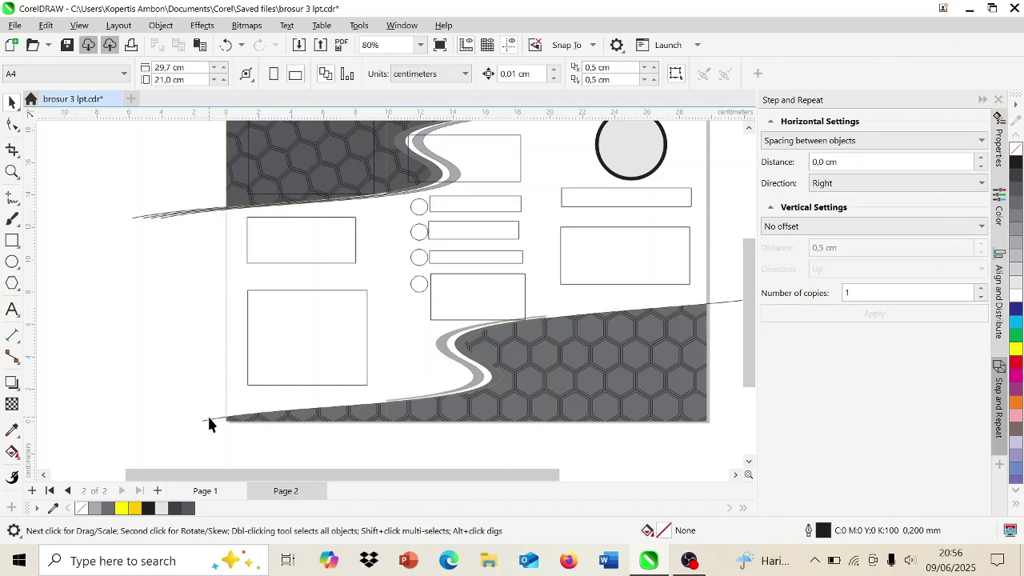
{"action": "left_click", "coordinate": [217, 419]}
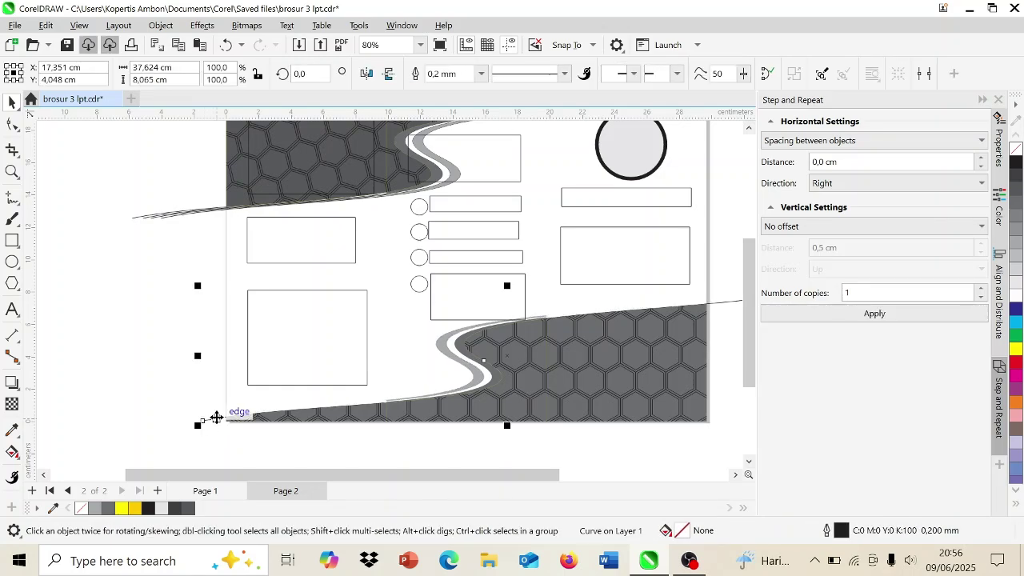
{"action": "key", "text": "Delete"}
Delete the leftover wavy guide curves along the lower edge of the upper dark honeycomb band on Page 2.
{"action": "left_click", "coordinate": [218, 213]}
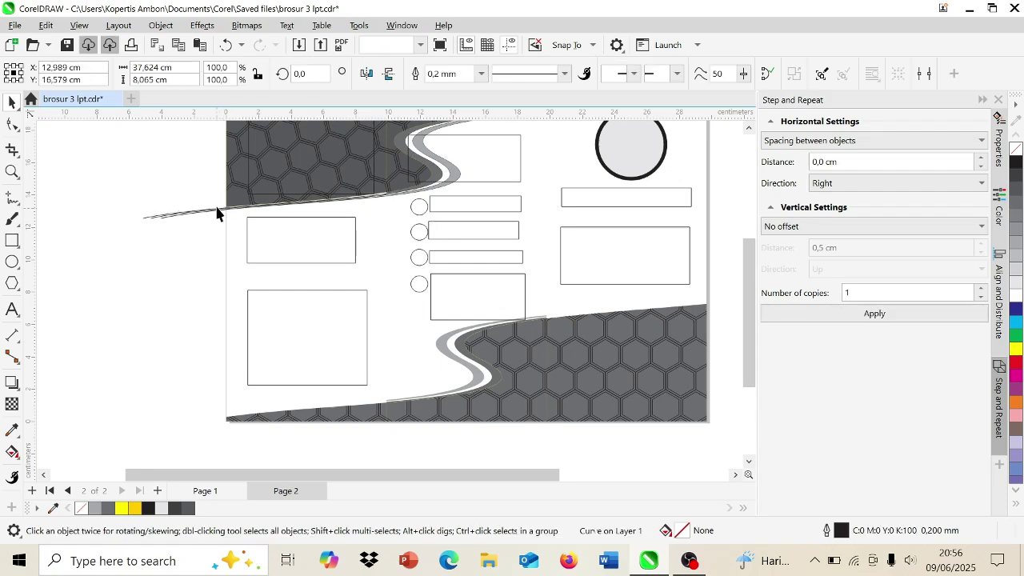
{"action": "left_click", "coordinate": [217, 209]}
{"action": "left_click", "coordinate": [216, 211]}
{"action": "left_click", "coordinate": [217, 210]}
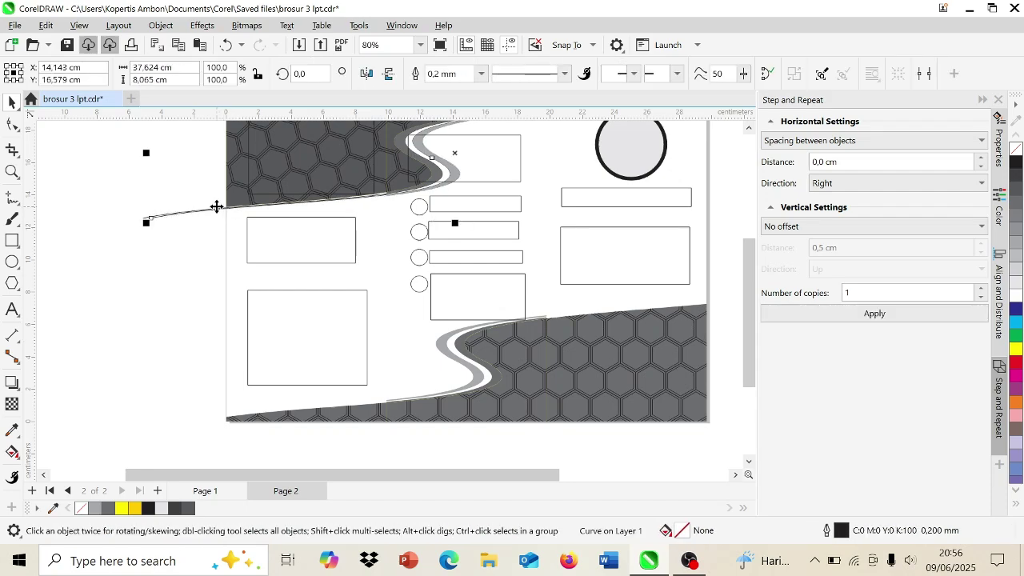
{"action": "left_click", "coordinate": [217, 211]}
{"action": "left_click", "coordinate": [216, 211]}
{"action": "key", "text": "Delete"}
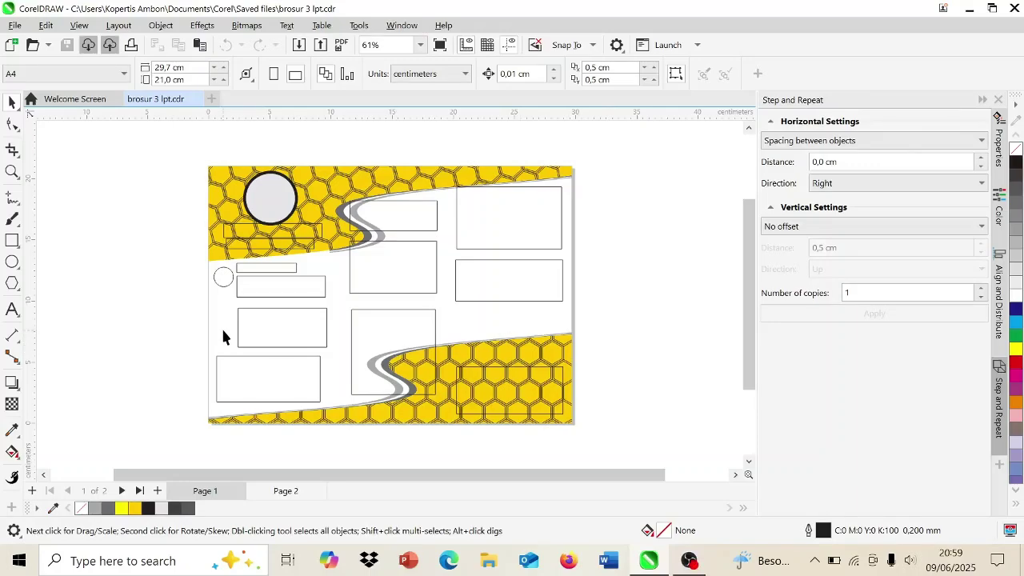
Try to move the first panel's objects on Page 1 off the page, and undo the move.
{"action": "scroll", "coordinate": [227, 330], "scroll_direction": "up", "scroll_amount": 1}
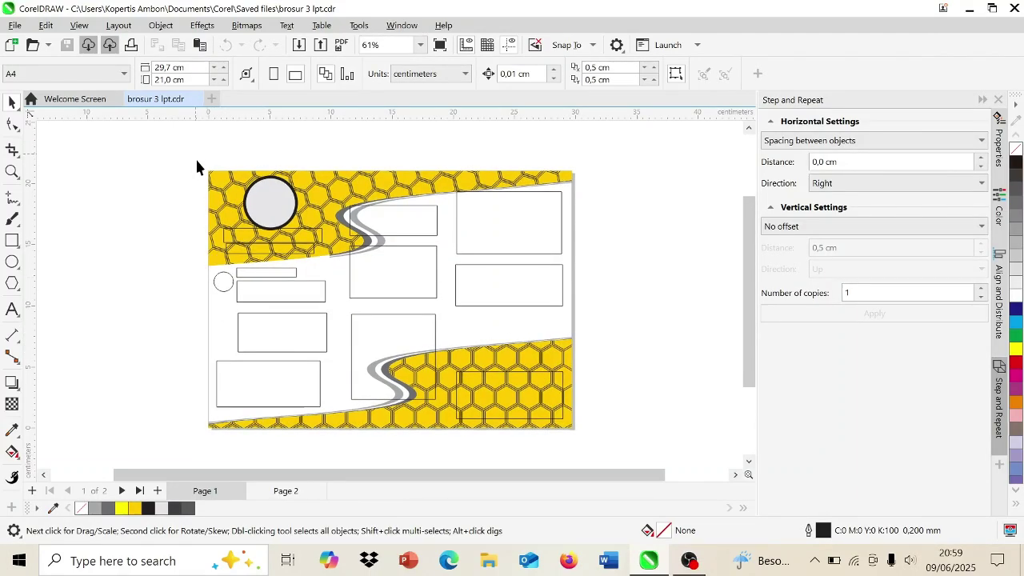
{"action": "left_click_drag", "start_coordinate": [324, 440], "coordinate": [325, 440]}
{"action": "left_click_drag", "start_coordinate": [304, 345], "coordinate": [205, 324]}
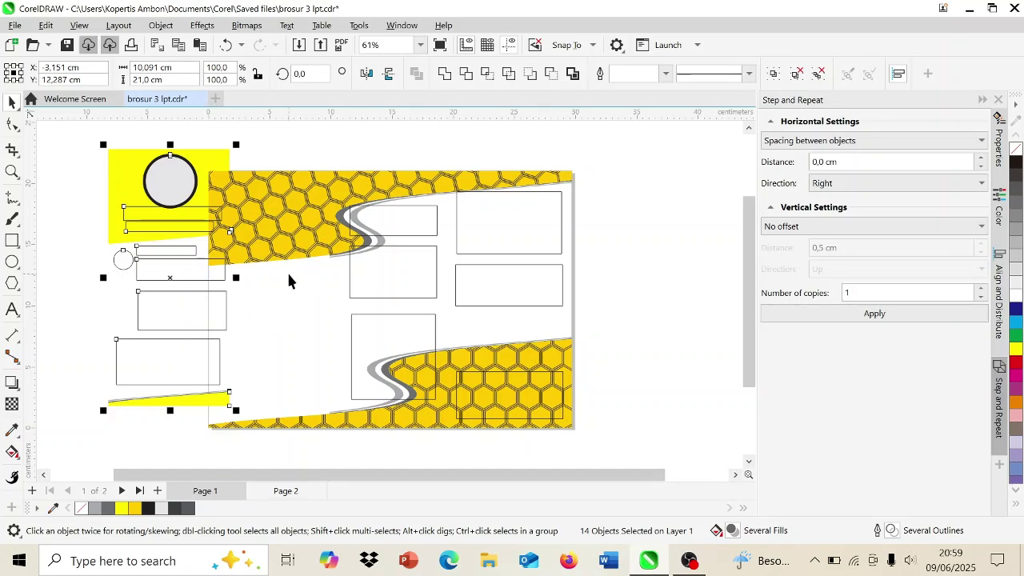
{"action": "key", "text": "ctrl+z"}
Ungroup the upper and the lower honeycomb PowerClip groups on Page 1 into separate panel pieces.
{"action": "left_click", "coordinate": [340, 243]}
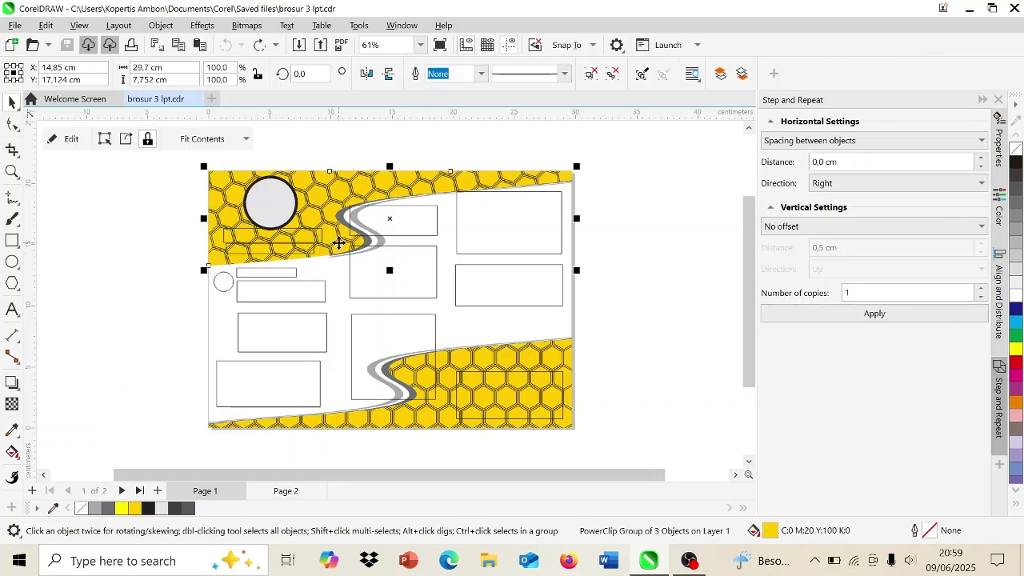
{"action": "right_click", "coordinate": [339, 243]}
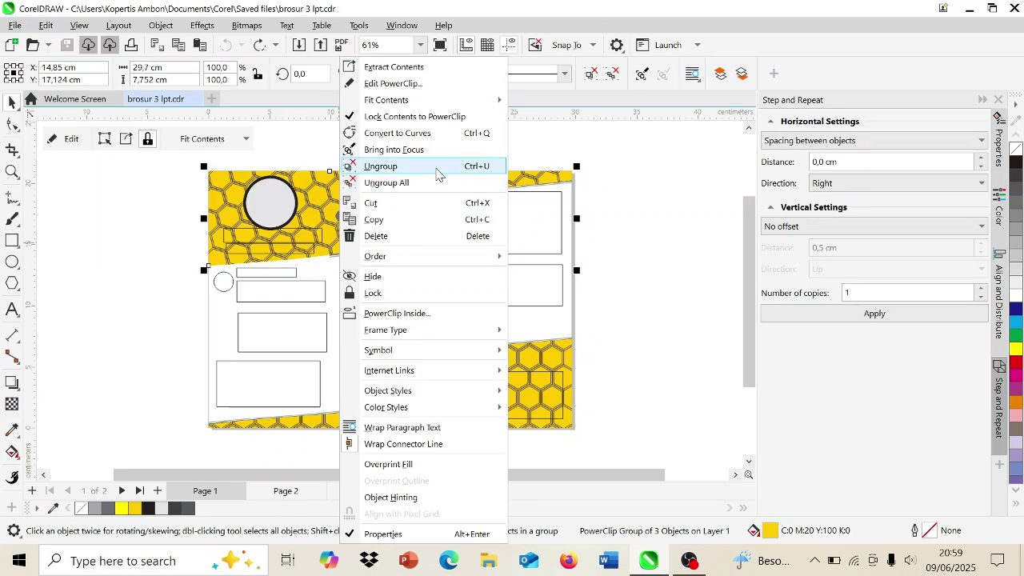
{"action": "left_click", "coordinate": [438, 166]}
{"action": "left_click", "coordinate": [316, 264]}
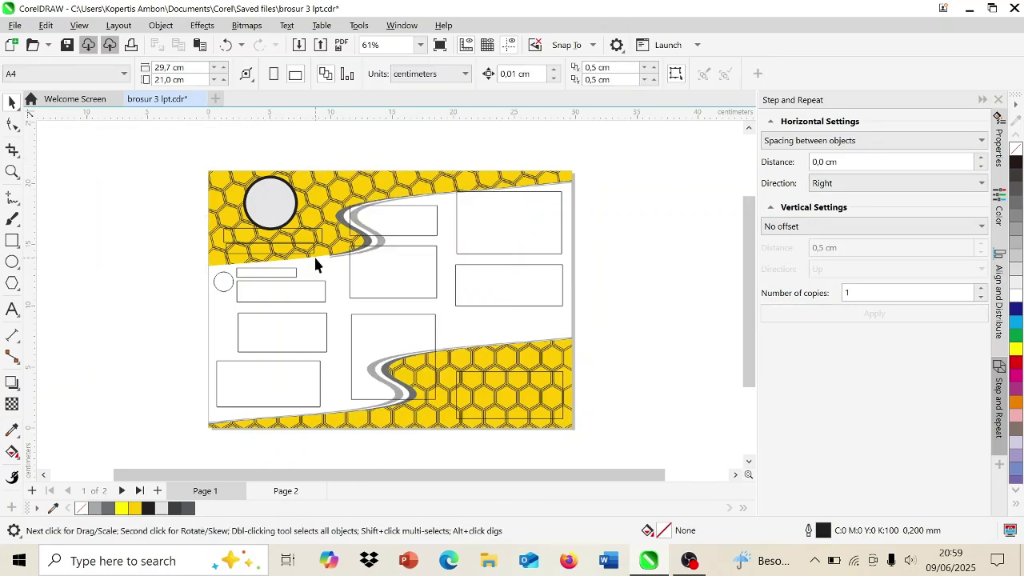
{"action": "left_click", "coordinate": [336, 426]}
{"action": "right_click", "coordinate": [337, 427]}
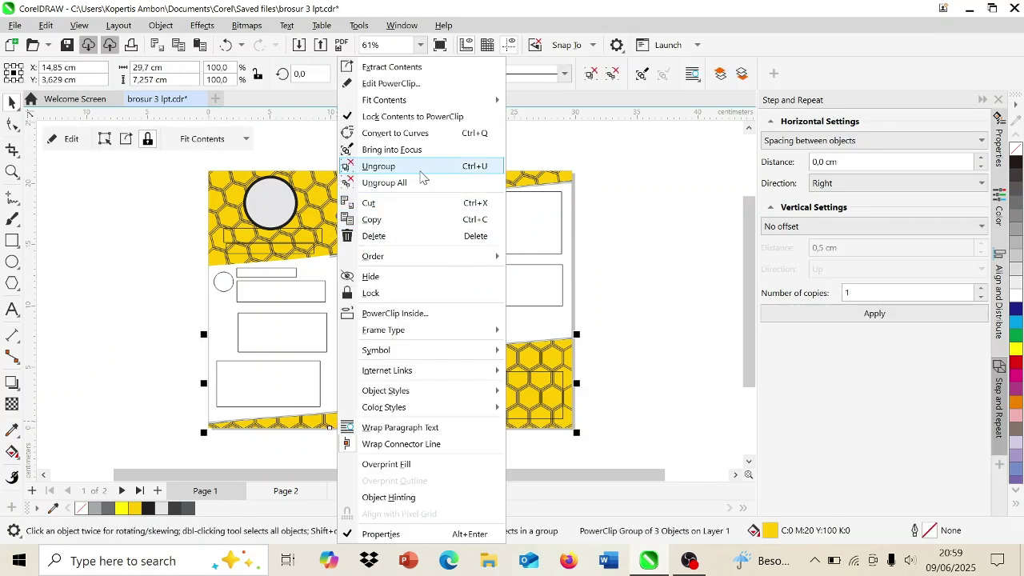
{"action": "left_click", "coordinate": [421, 167]}
Try moving the loose objects of the first, middle and last panels apart, and undo the three moves.
{"action": "scroll", "coordinate": [180, 418], "scroll_direction": "down", "scroll_amount": 1}
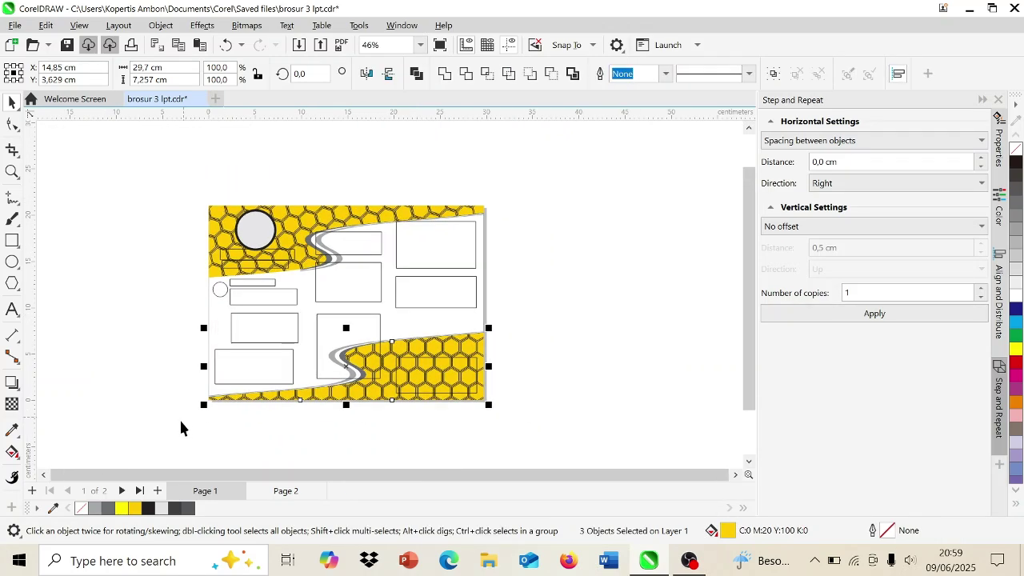
{"action": "left_click_drag", "start_coordinate": [188, 438], "coordinate": [332, 181]}
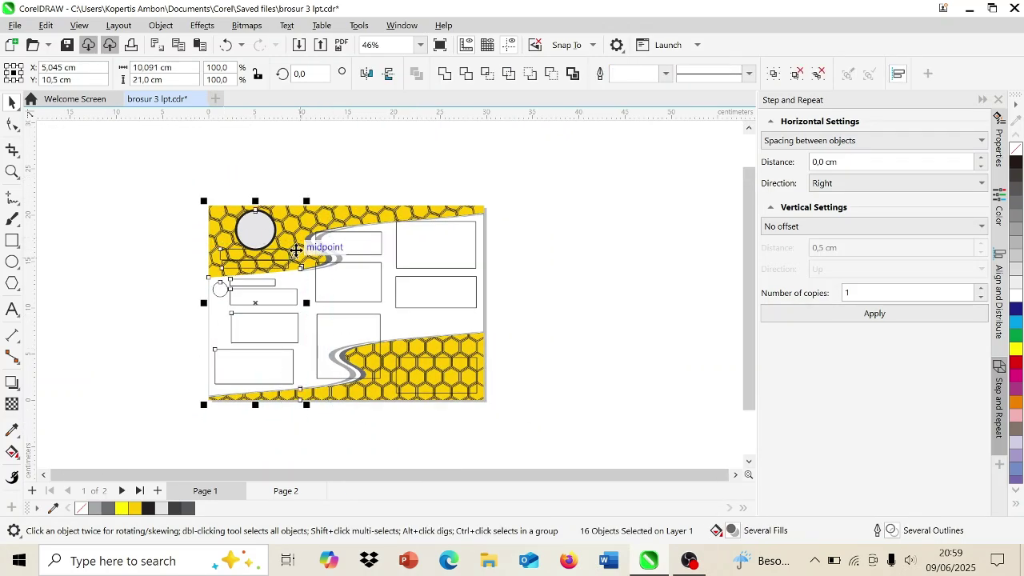
{"action": "left_click_drag", "start_coordinate": [260, 245], "coordinate": [177, 240]}
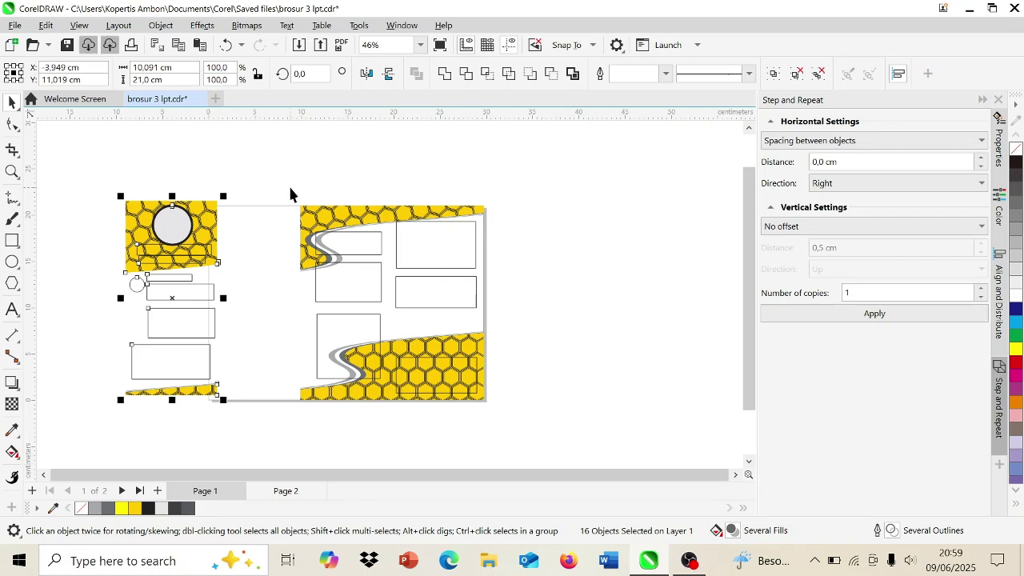
{"action": "left_click_drag", "start_coordinate": [395, 423], "coordinate": [293, 185]}
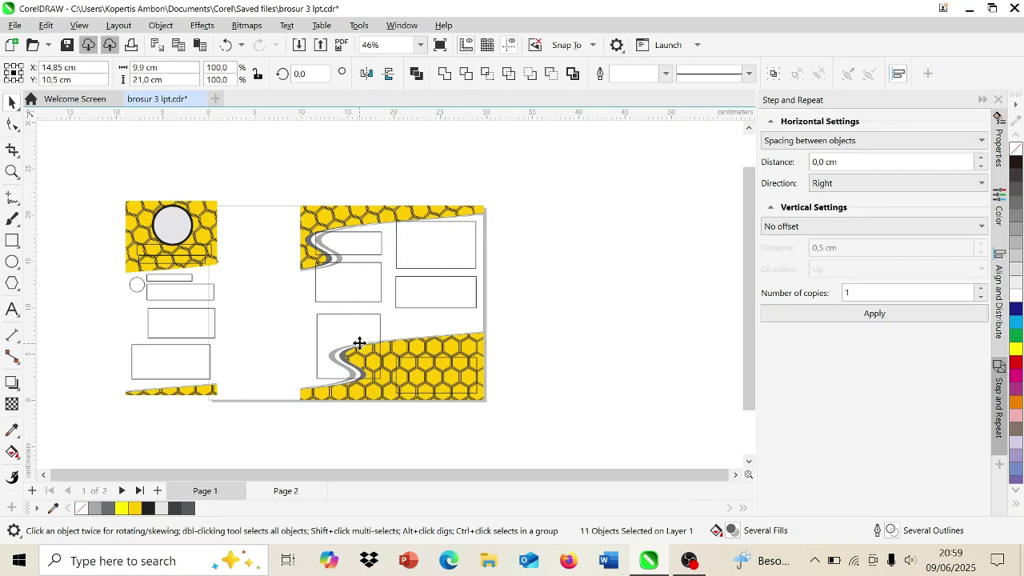
{"action": "left_click_drag", "start_coordinate": [359, 343], "coordinate": [323, 321]}
{"action": "left_click_drag", "start_coordinate": [381, 179], "coordinate": [580, 402]}
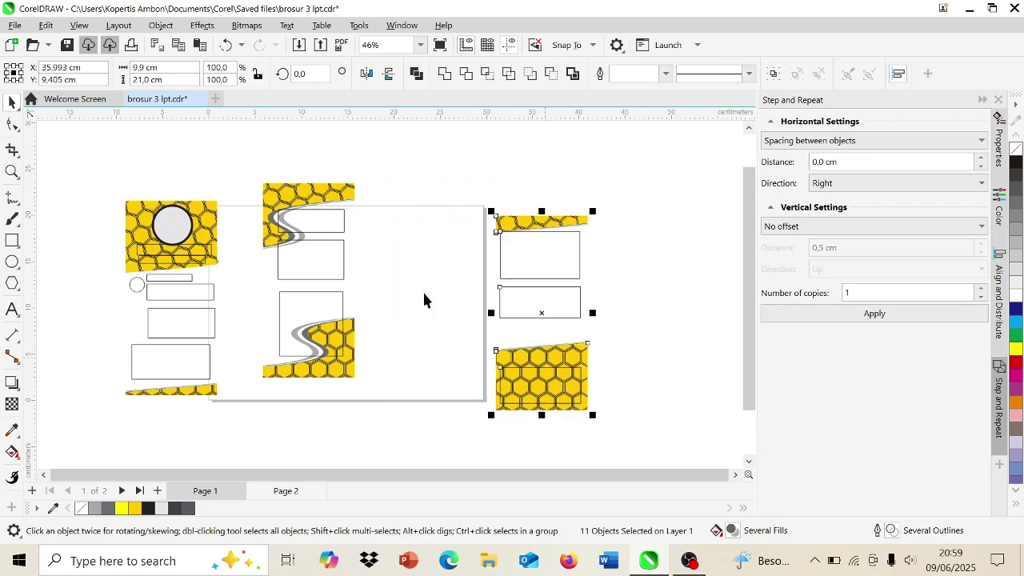
{"action": "key", "text": "ctrl+z"}
{"action": "key", "text": "ctrl+z"}
{"action": "key", "text": "ctrl+z"}
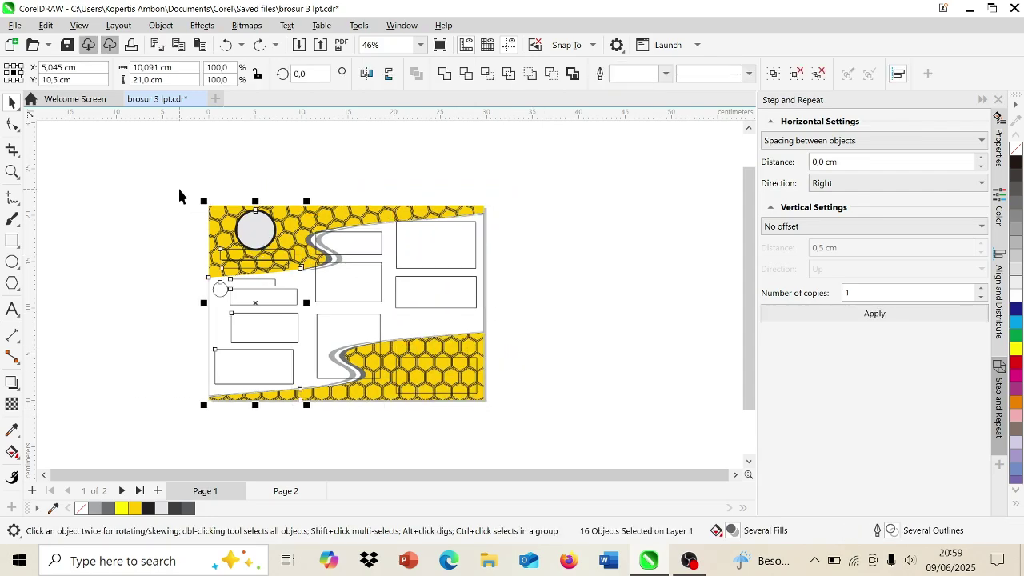
Group the objects of each of the three panels on Page 1 into one group per panel.
{"action": "key", "text": "ctrl+g"}
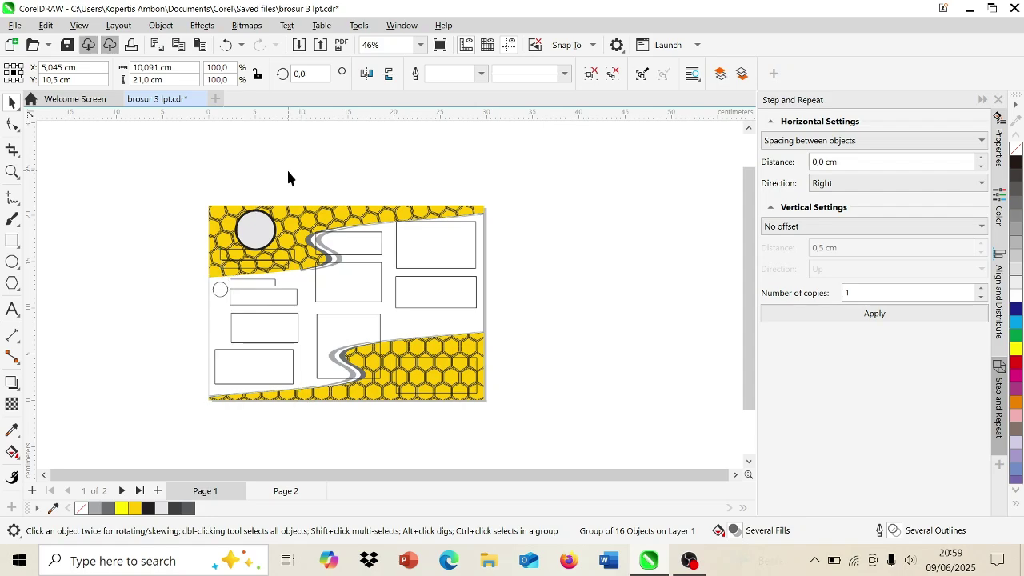
{"action": "left_click_drag", "start_coordinate": [288, 170], "coordinate": [389, 425]}
{"action": "key", "text": "ctrl+g"}
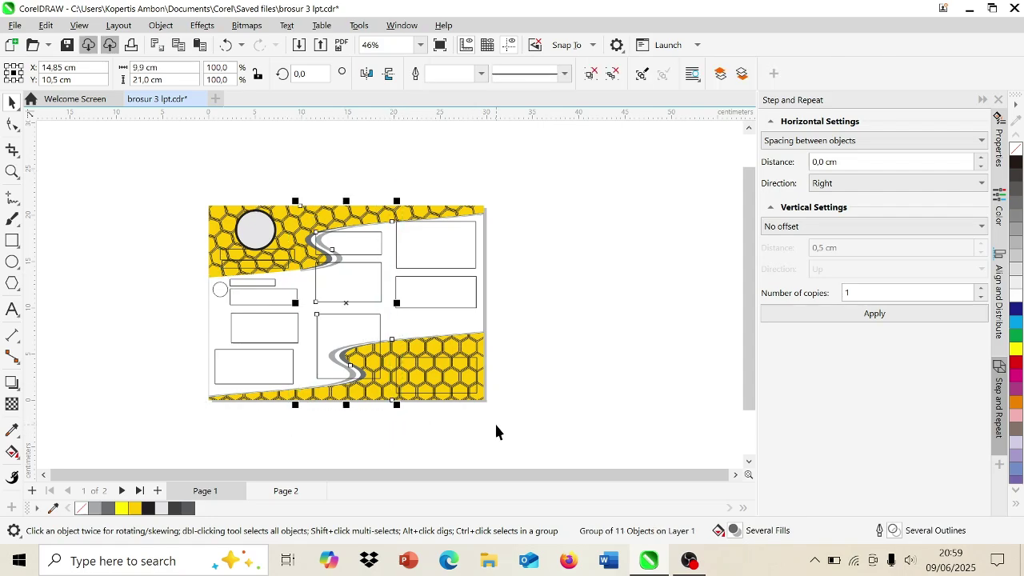
{"action": "left_click_drag", "start_coordinate": [495, 424], "coordinate": [388, 186]}
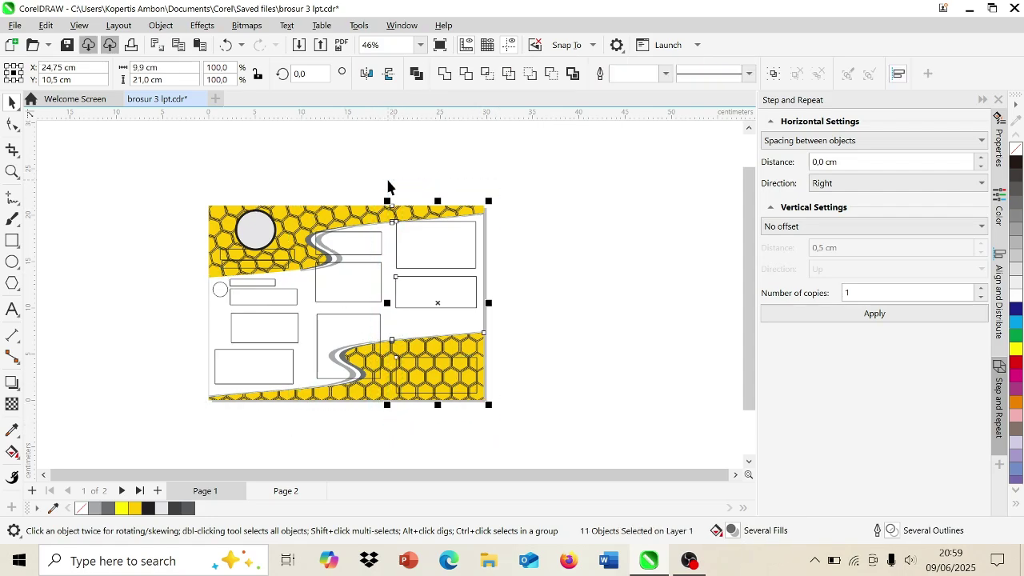
{"action": "key", "text": "ctrl+g"}
Move the three grouped panels apart to test their separation, and undo the moves.
{"action": "left_click_drag", "start_coordinate": [455, 290], "coordinate": [533, 282]}
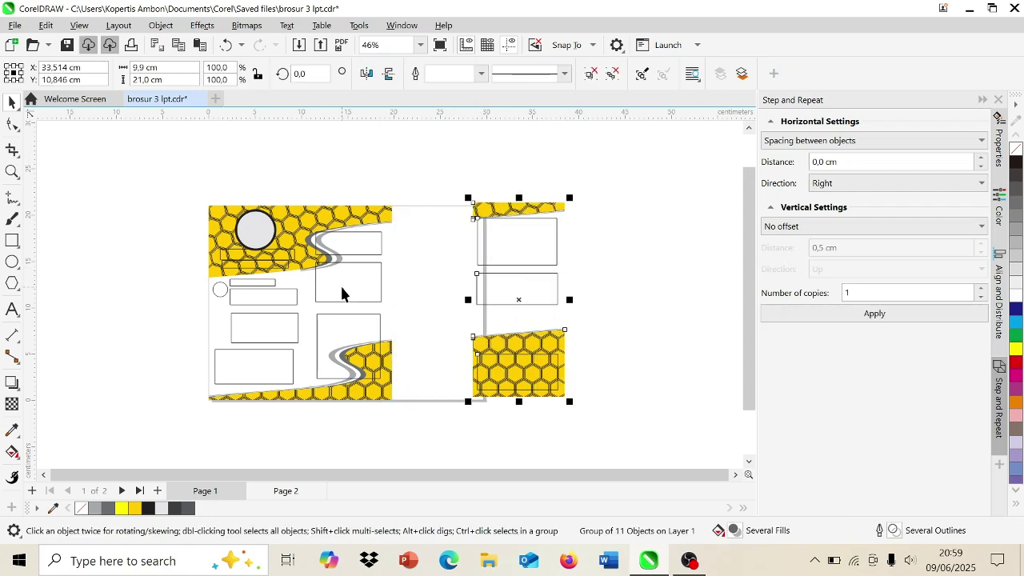
{"action": "left_click_drag", "start_coordinate": [342, 294], "coordinate": [374, 334]}
{"action": "left_click_drag", "start_coordinate": [252, 234], "coordinate": [190, 219]}
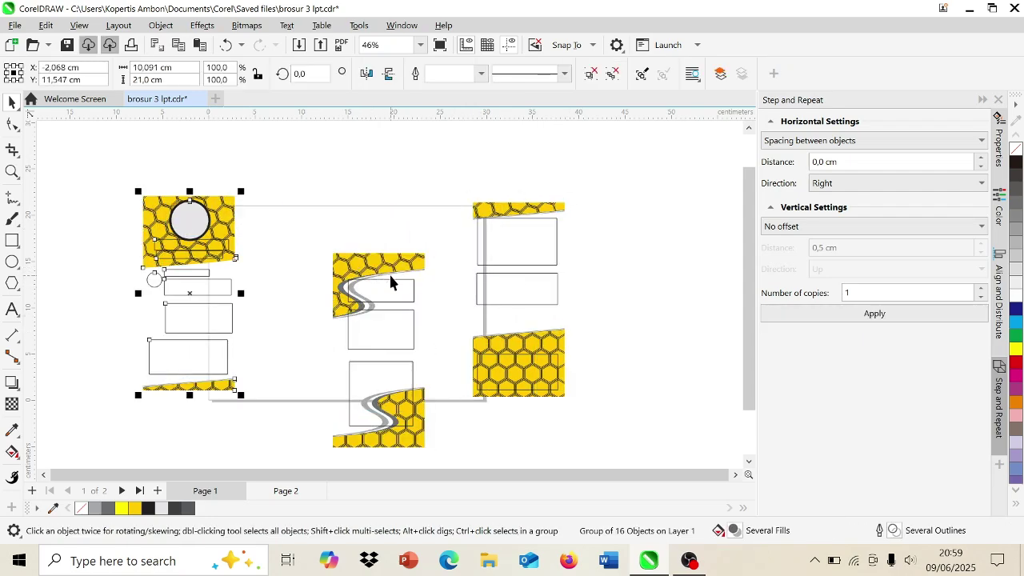
{"action": "key", "text": "ctrl+z"}
{"action": "key", "text": "ctrl+z"}
{"action": "key", "text": "ctrl+z"}
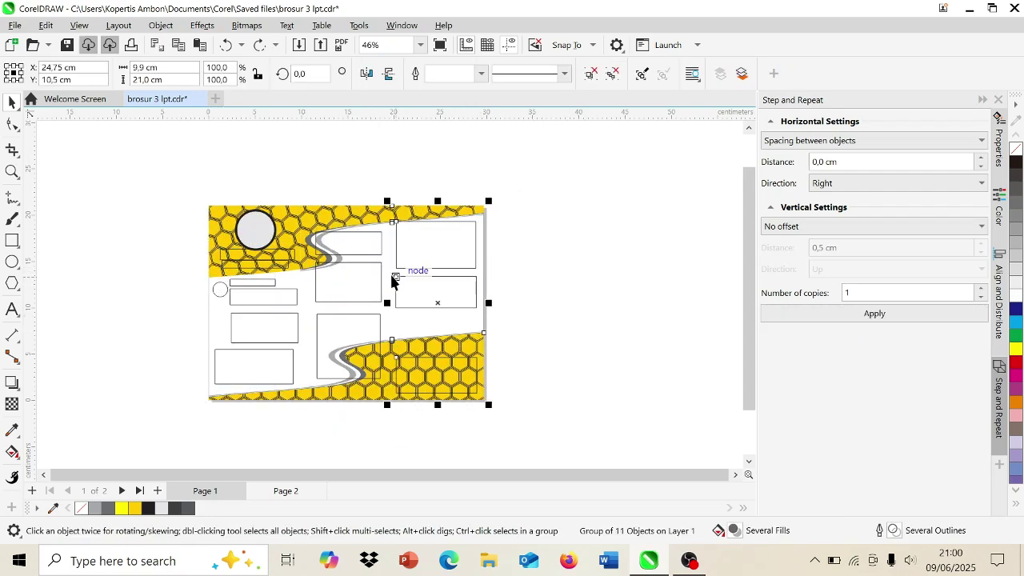
Ungroup the upper and the lower dark honeycomb PowerClip groups on Page 2 into separate panel pieces.
{"action": "left_click", "coordinate": [276, 491]}
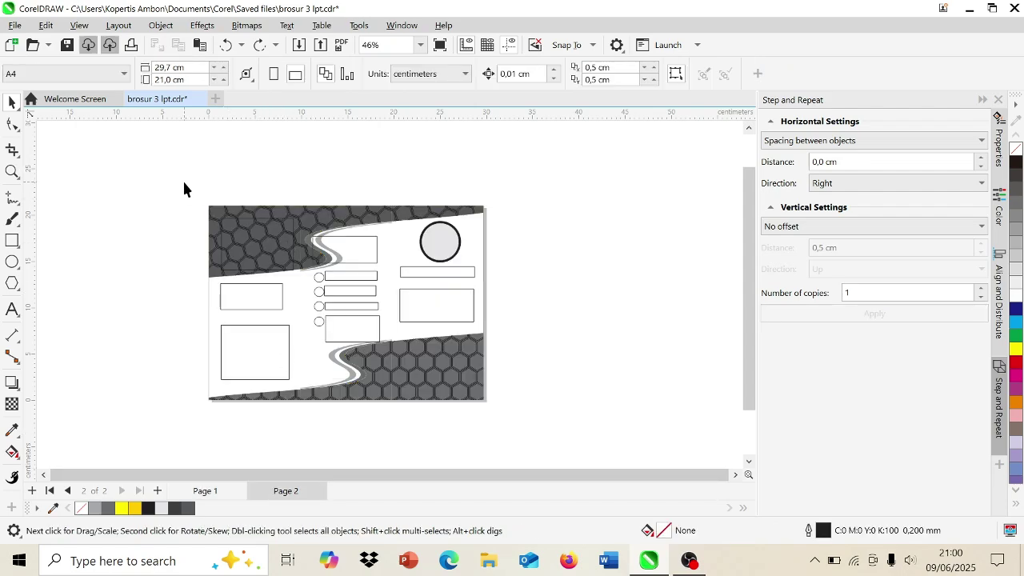
{"action": "left_click_drag", "start_coordinate": [184, 188], "coordinate": [315, 414]}
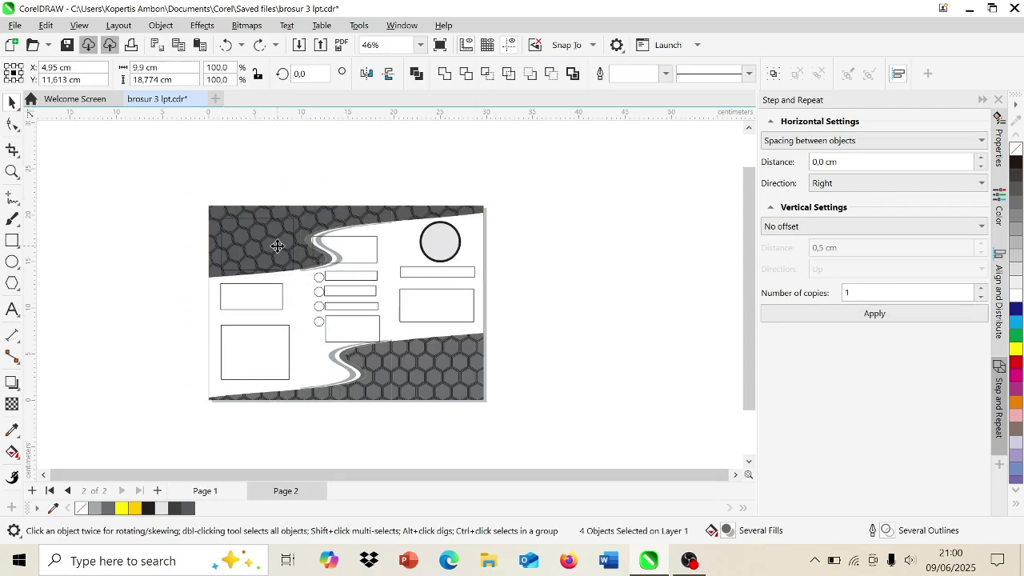
{"action": "right_click", "coordinate": [313, 218]}
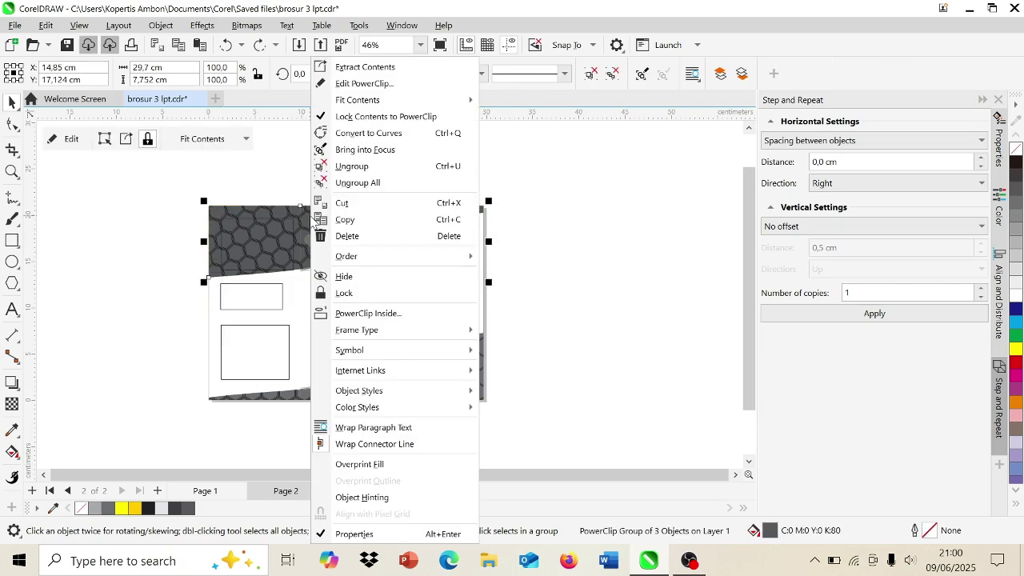
{"action": "left_click", "coordinate": [385, 167]}
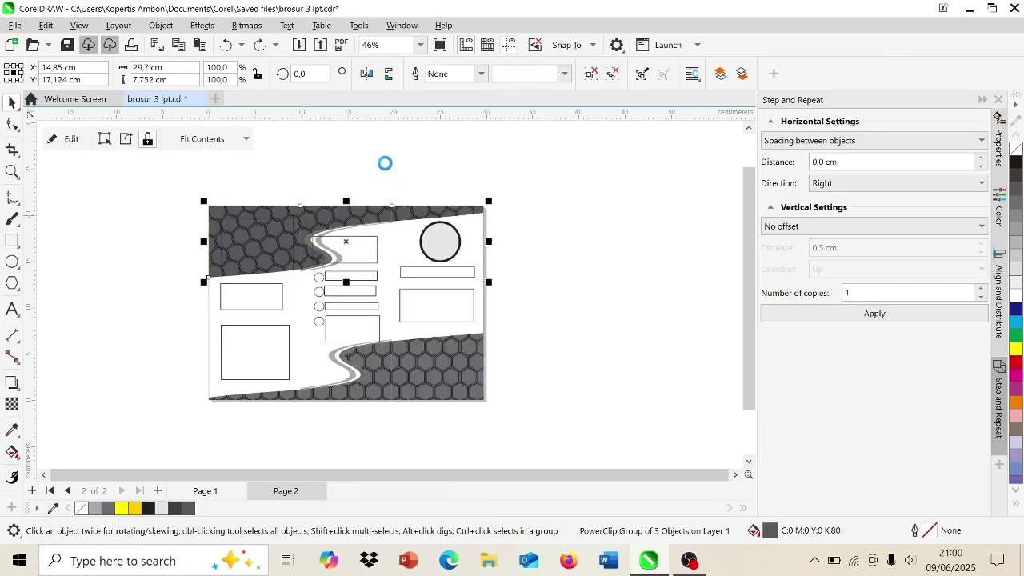
{"action": "left_click", "coordinate": [425, 388]}
{"action": "key", "text": "ctrl+u"}
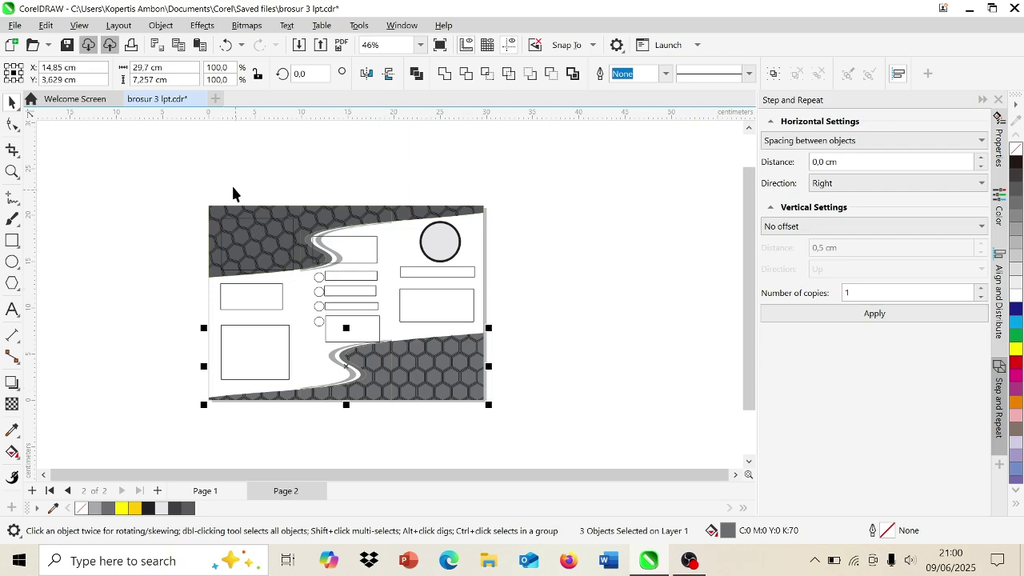
Try moving the first panel's upper honeycomb pieces and rectangle placeholders off Page 2 one by one, and undo the moves.
{"action": "left_click", "coordinate": [216, 235]}
{"action": "left_click_drag", "start_coordinate": [217, 235], "coordinate": [93, 362]}
{"action": "left_click_drag", "start_coordinate": [235, 270], "coordinate": [144, 305]}
{"action": "left_click", "coordinate": [224, 336]}
{"action": "left_click_drag", "start_coordinate": [224, 335], "coordinate": [139, 365]}
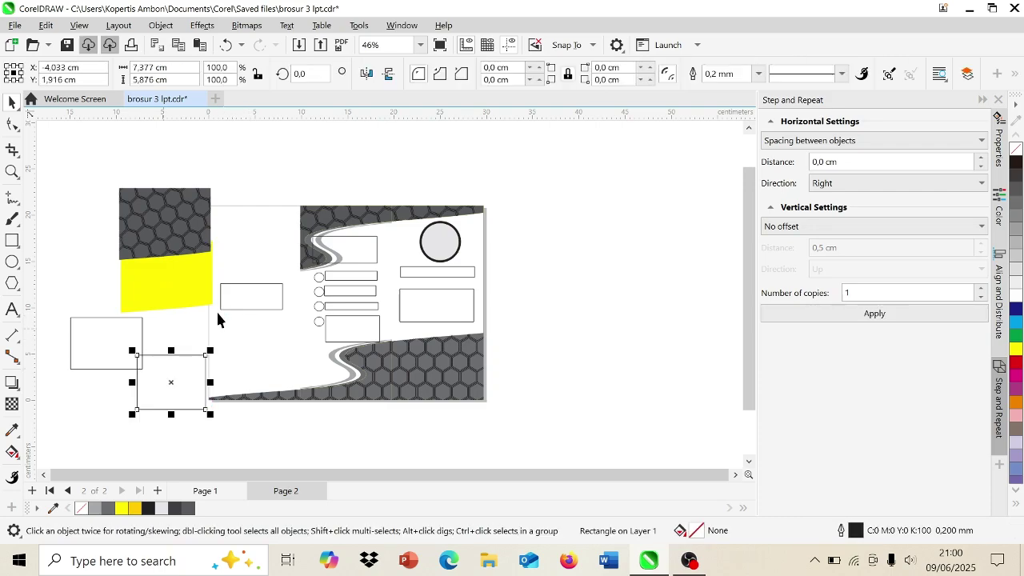
{"action": "key", "text": "ctrl+z"}
{"action": "key", "text": "ctrl+z"}
{"action": "key", "text": "ctrl+z"}
{"action": "key", "text": "ctrl+z"}
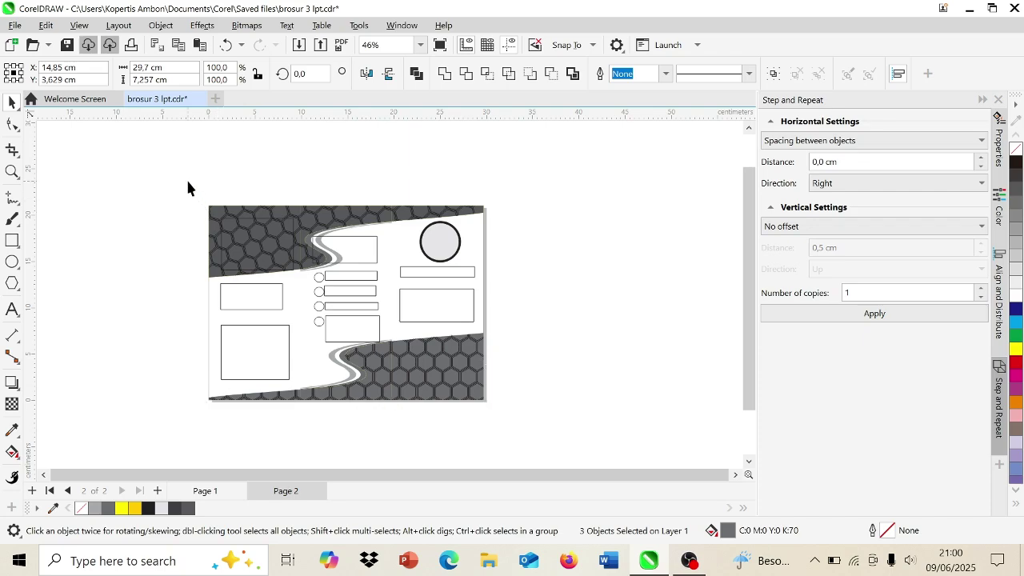
Group all objects of the first panel on Page 2 into one group.
{"action": "left_click_drag", "start_coordinate": [187, 180], "coordinate": [313, 424]}
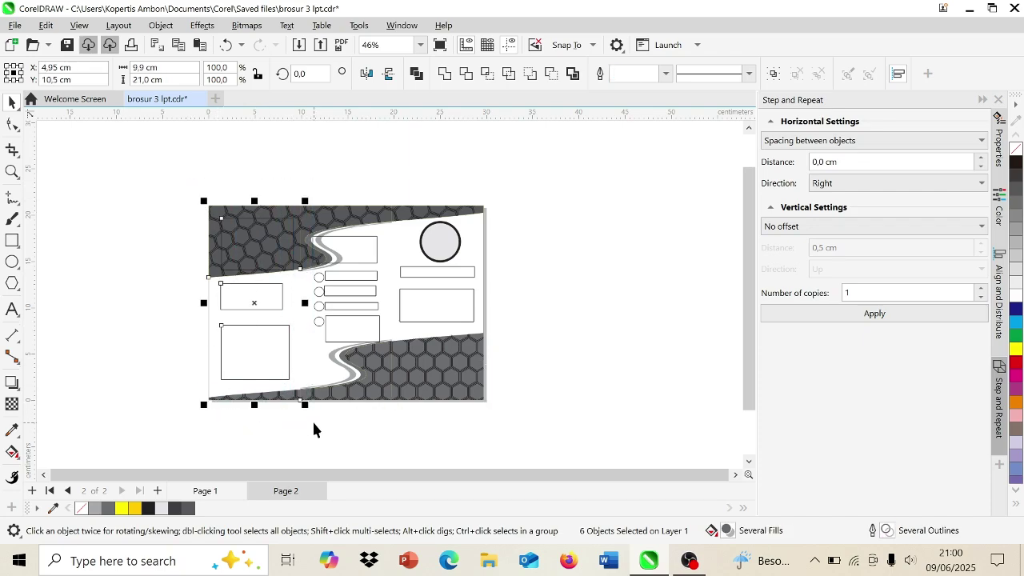
{"action": "key", "text": "ctrl+g"}
Group the middle and the last panel's objects on Page 2 separately, and move the three panel groups apart to test their separation.
{"action": "left_click_drag", "start_coordinate": [274, 347], "coordinate": [196, 347]}
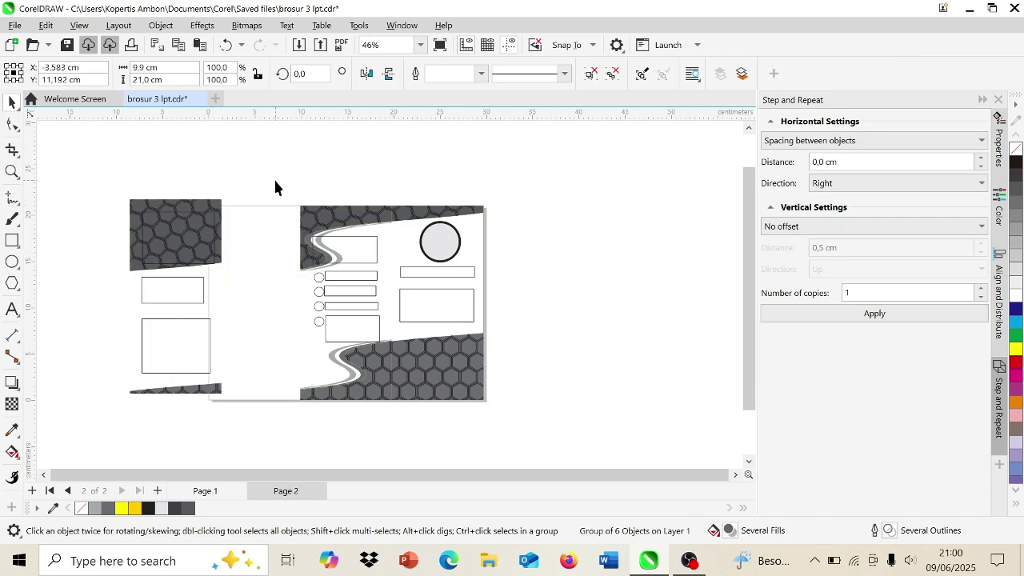
{"action": "left_click_drag", "start_coordinate": [275, 188], "coordinate": [394, 419]}
{"action": "key", "text": "ctrl+g"}
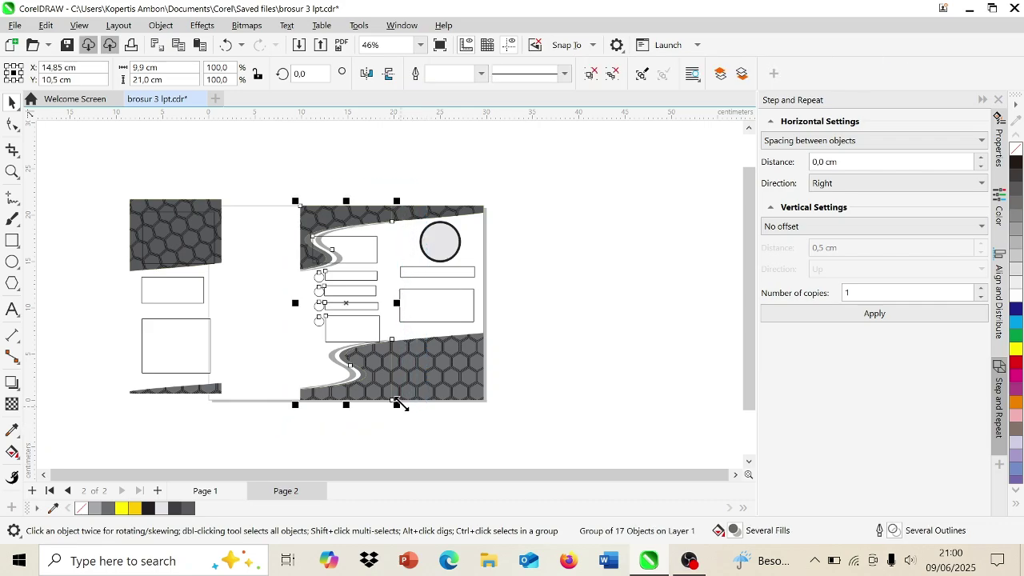
{"action": "left_click_drag", "start_coordinate": [373, 337], "coordinate": [346, 346]}
{"action": "left_click_drag", "start_coordinate": [384, 175], "coordinate": [549, 435]}
{"action": "key", "text": "ctrl+g"}
{"action": "left_click_drag", "start_coordinate": [428, 345], "coordinate": [530, 308]}
{"action": "left_click", "coordinate": [402, 323]}
{"action": "left_click_drag", "start_coordinate": [264, 197], "coordinate": [371, 416]}
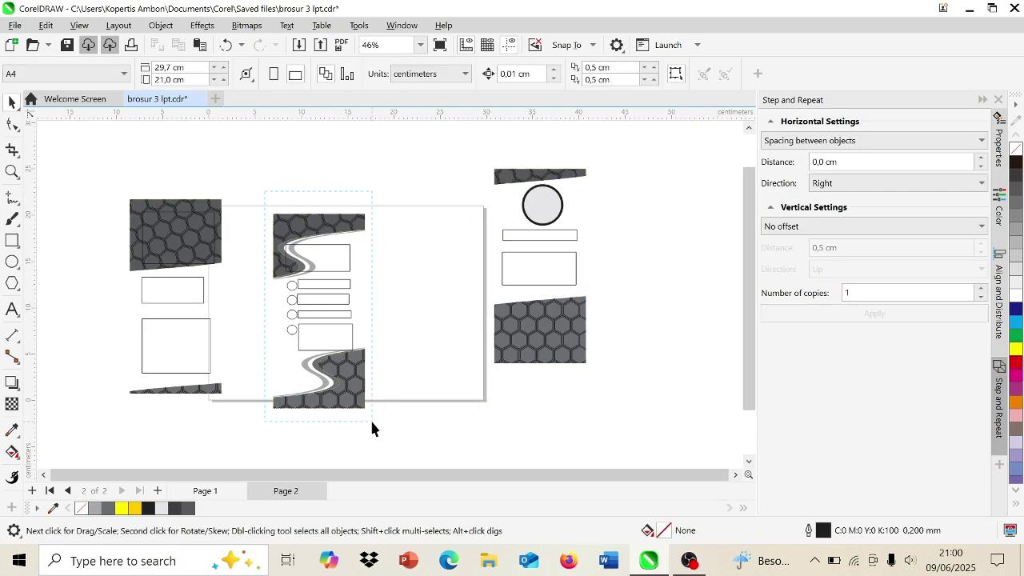
Undo the panel moves and the grouping of the middle and last panels on Page 2, keeping the first panel grouped.
{"action": "key", "text": "ctrl+z"}
{"action": "key", "text": "ctrl+z"}
{"action": "key", "text": "ctrl+z"}
{"action": "key", "text": "ctrl+z"}
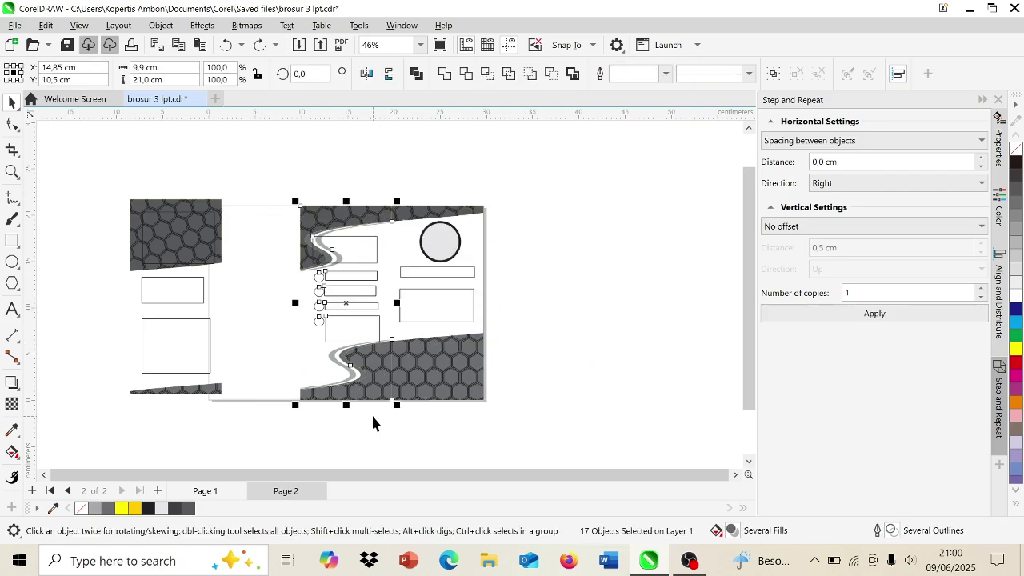
{"action": "key", "text": "ctrl+z"}
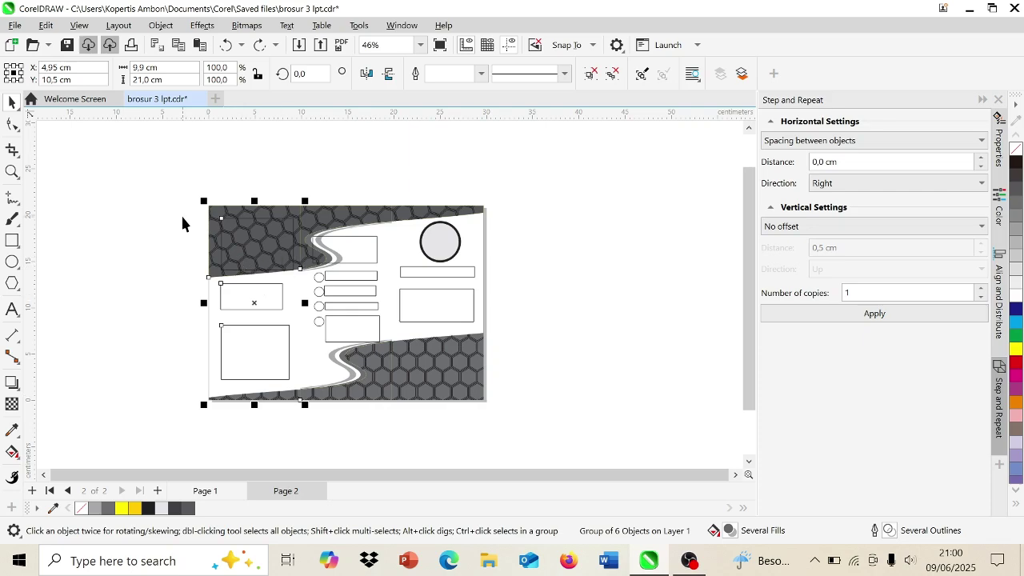
Group the objects of the middle panel and those of the last panel on Page 2 into one group each.
{"action": "left_click_drag", "start_coordinate": [280, 160], "coordinate": [415, 444]}
{"action": "key", "text": "ctrl+g"}
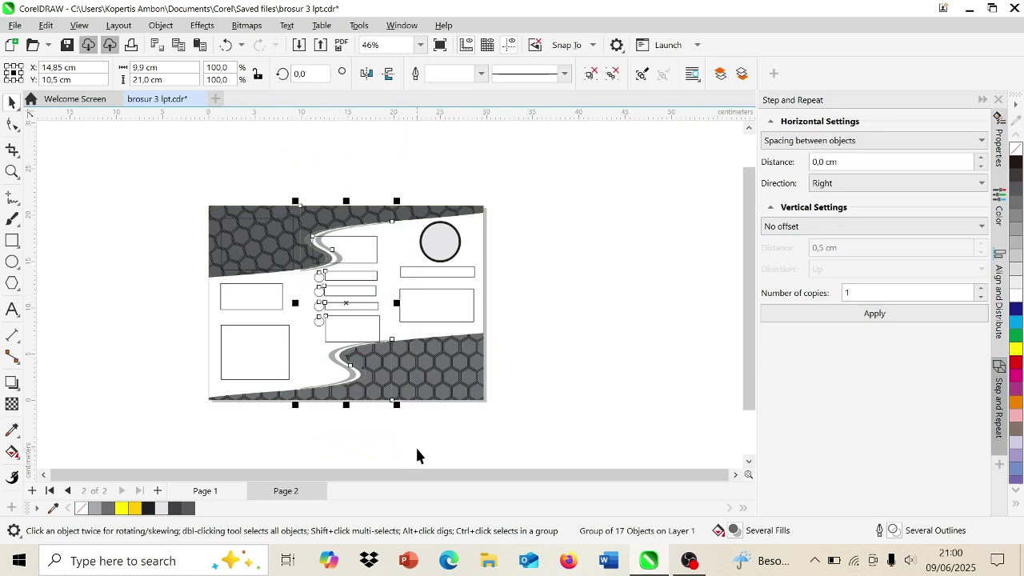
{"action": "left_click_drag", "start_coordinate": [527, 445], "coordinate": [364, 191]}
{"action": "key", "text": "ctrl+g"}
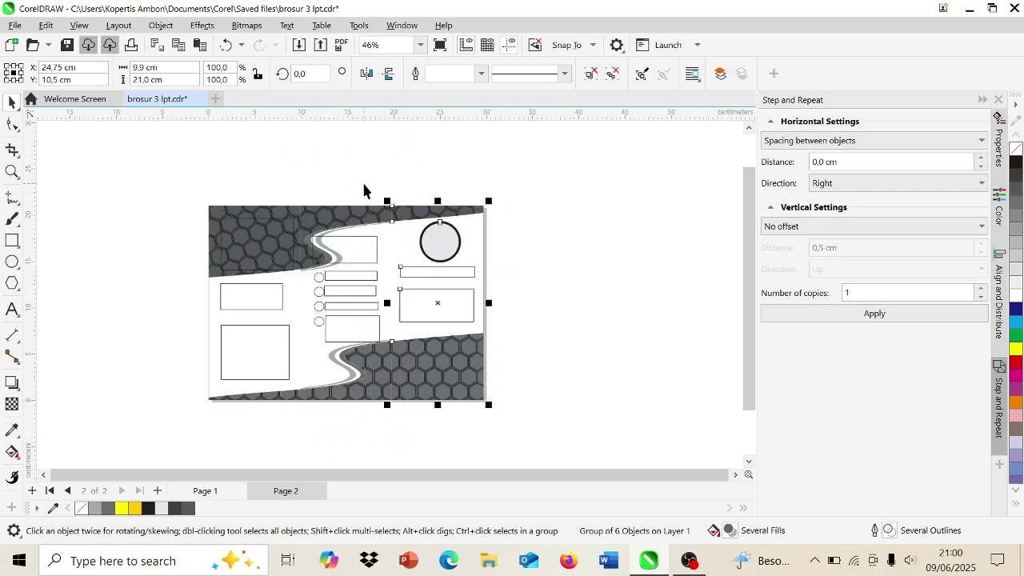